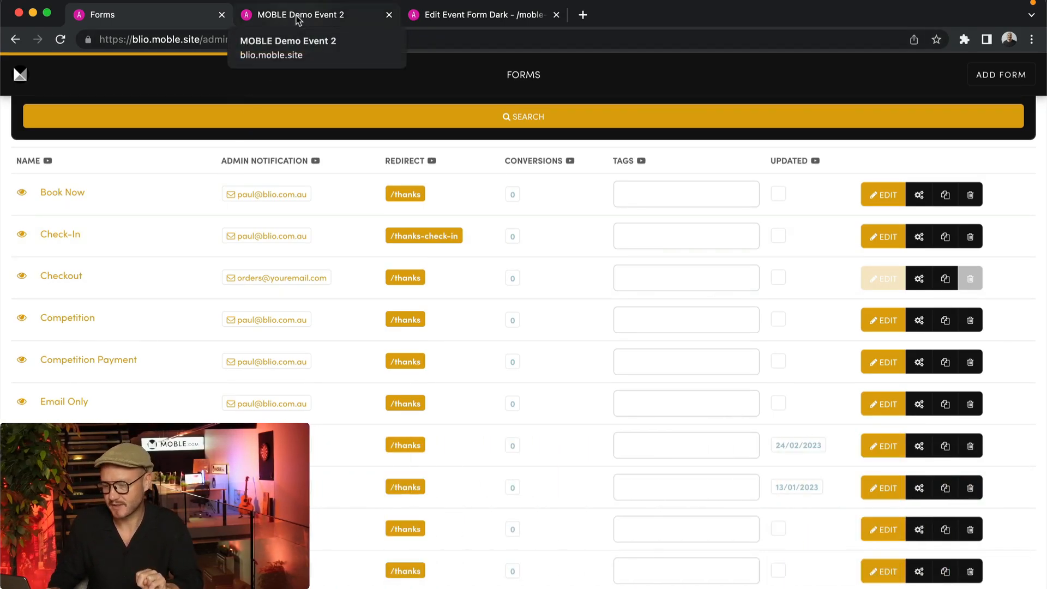
# Check the live MOBLE Demo Event 2 page, then return to the page editor
pyautogui.click(298, 16)
pyautogui.scroll(-10, 678, 485)
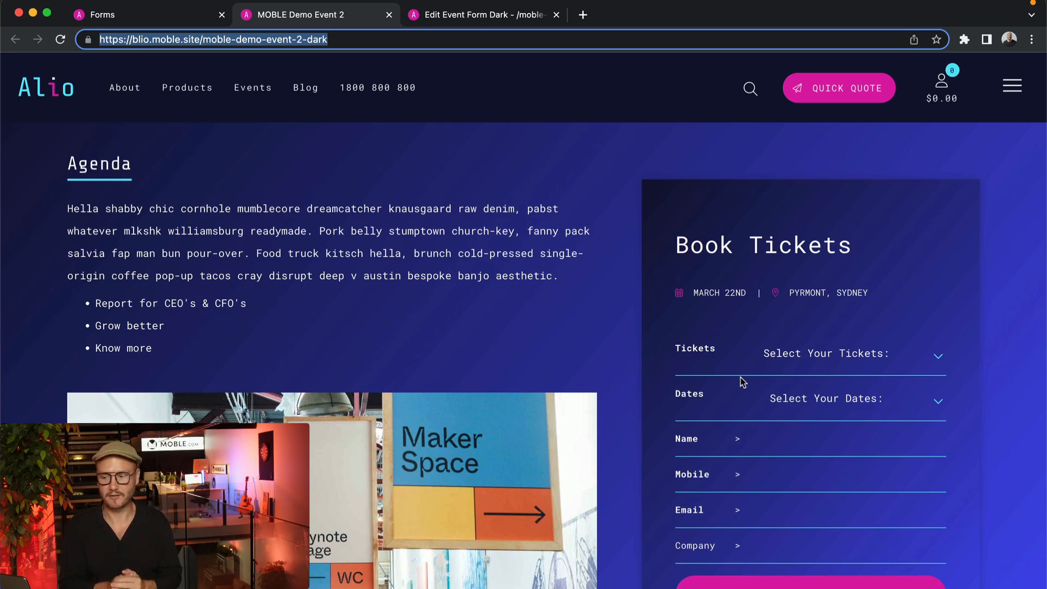
pyautogui.click(508, 17)
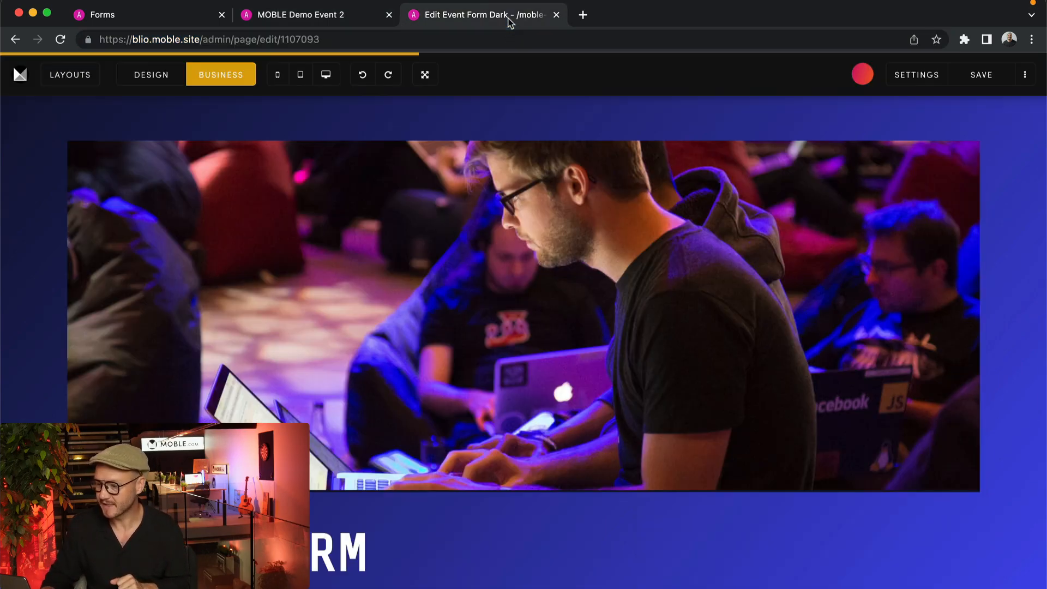
pyautogui.scroll(-3, 523, 327)
pyautogui.scroll(-8, 907, 335)
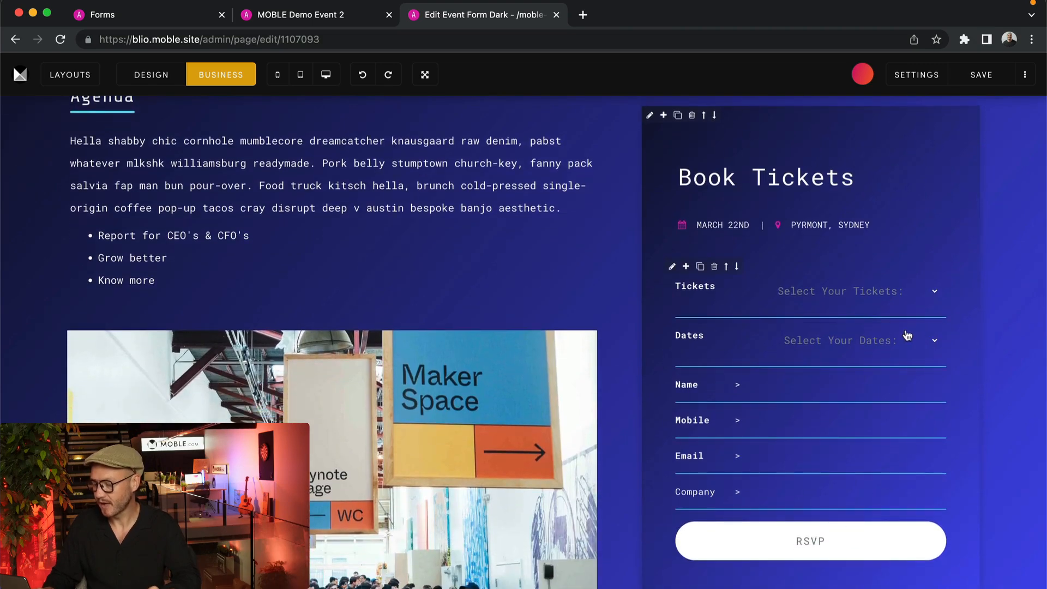
# Open the Book Tickets form settings and review the available forms and the admin Forms list
pyautogui.click(806, 390)
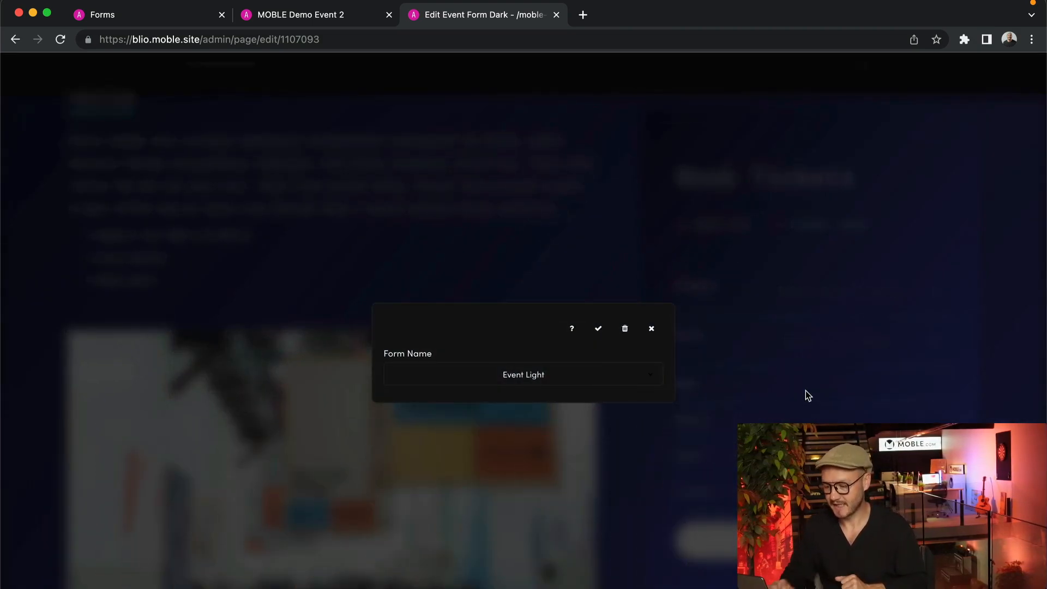
pyautogui.click(602, 385)
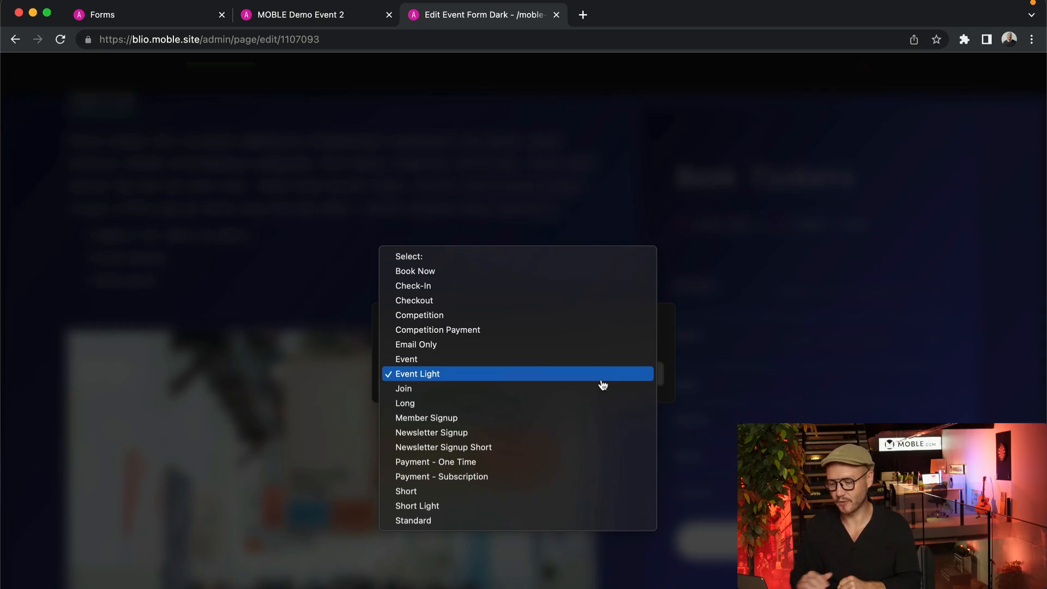
pyautogui.click(133, 15)
pyautogui.click(133, 15)
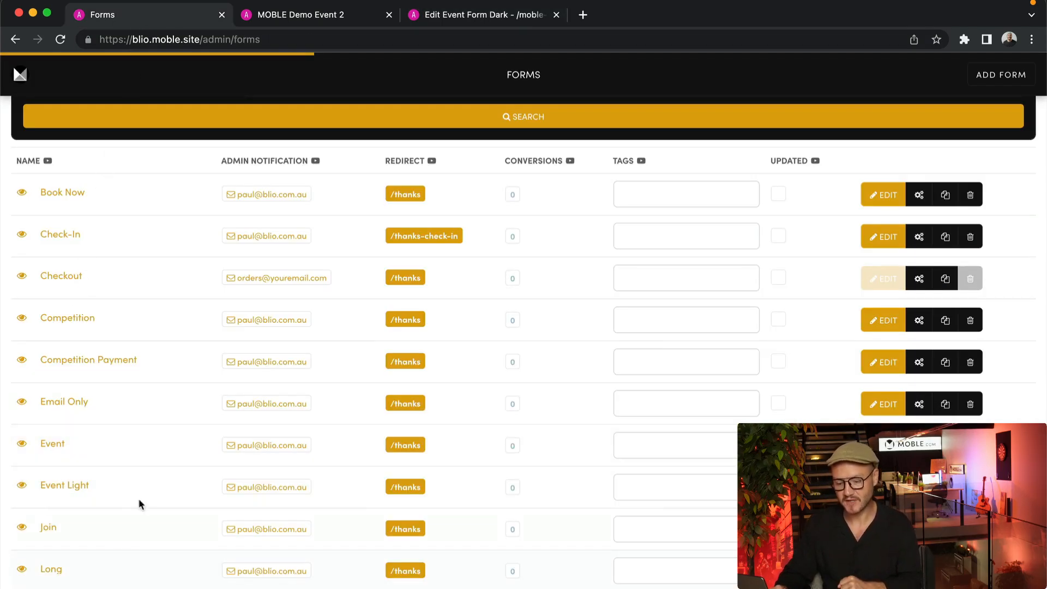
pyautogui.scroll(-2, 139, 499)
pyautogui.click(458, 20)
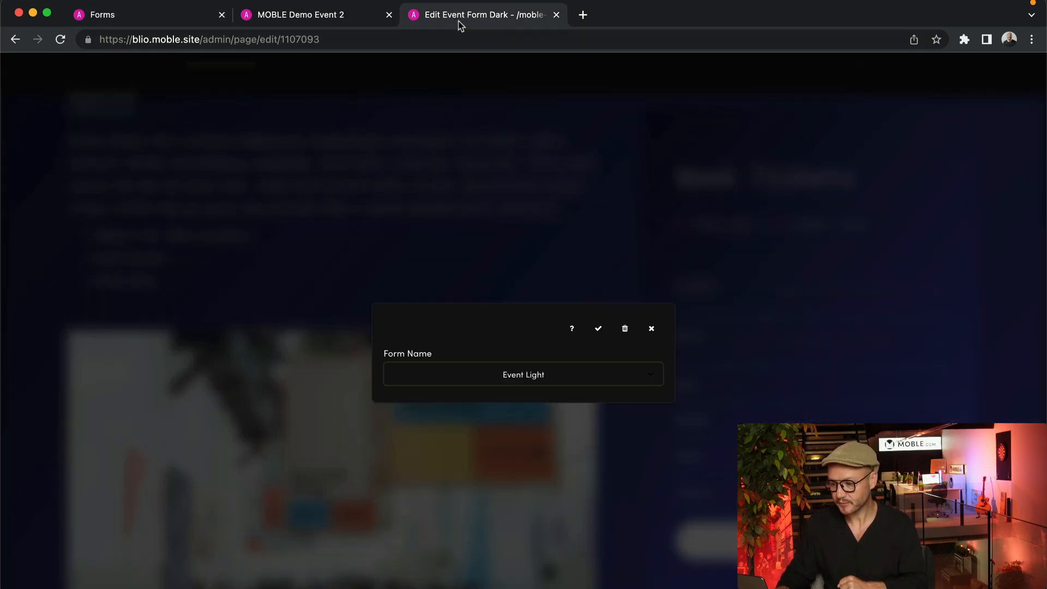
# Keep Event Light as the Book Tickets form and close the settings unchanged
pyautogui.click(535, 369)
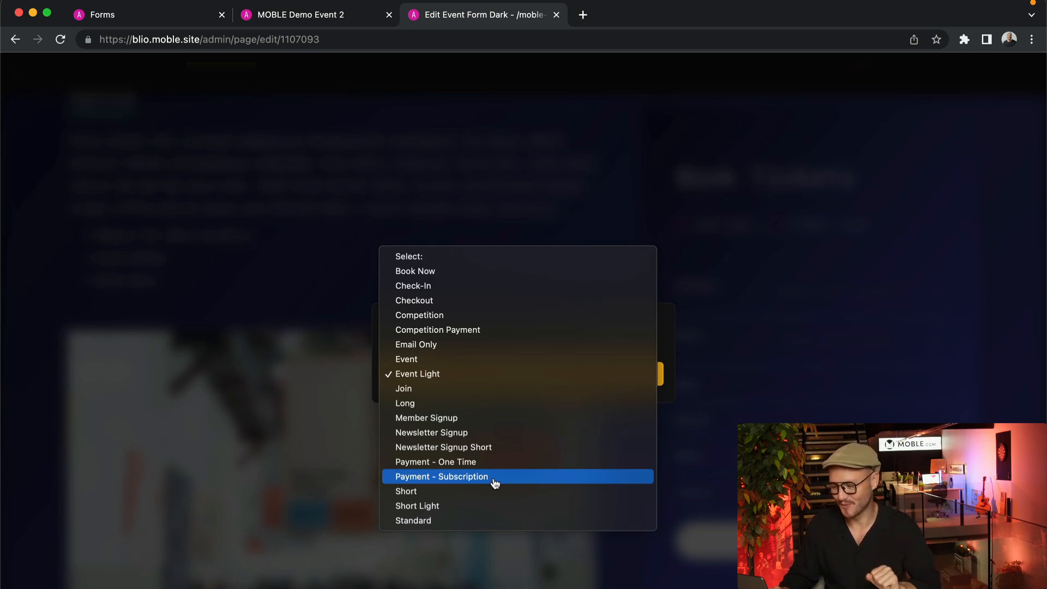
pyautogui.click(739, 399)
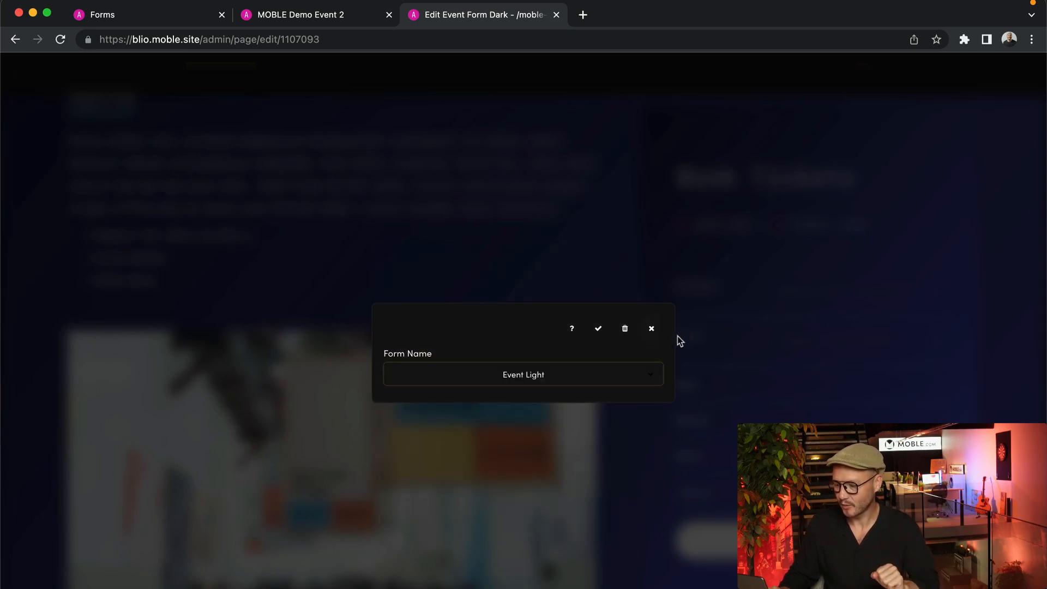
pyautogui.click(652, 328)
pyautogui.scroll(3, 279, 120)
# Switch to design editing and delete the existing Book Tickets form block
pyautogui.click(151, 75)
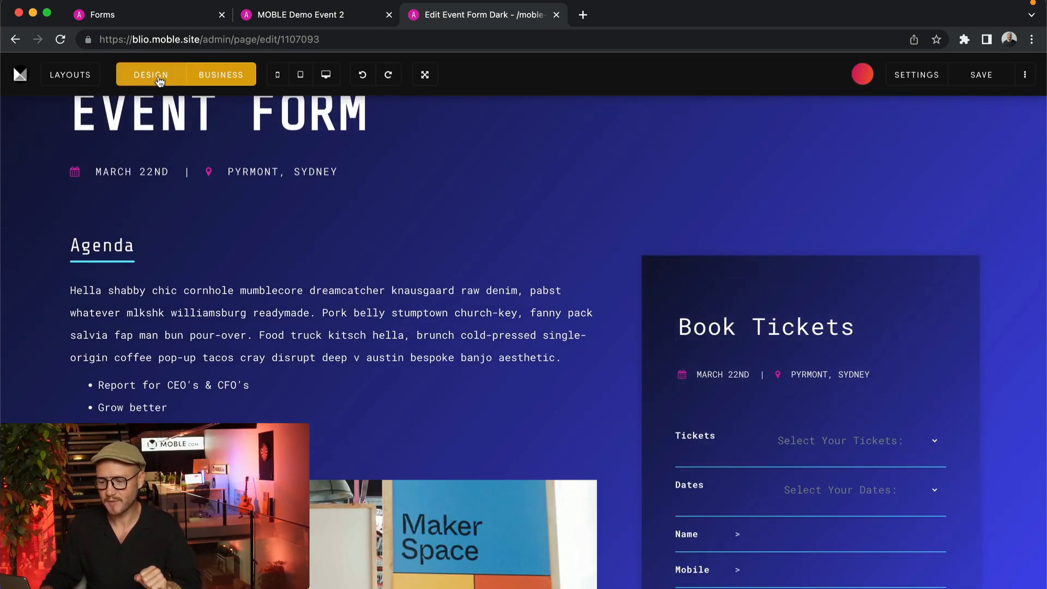
pyautogui.scroll(-3, 763, 371)
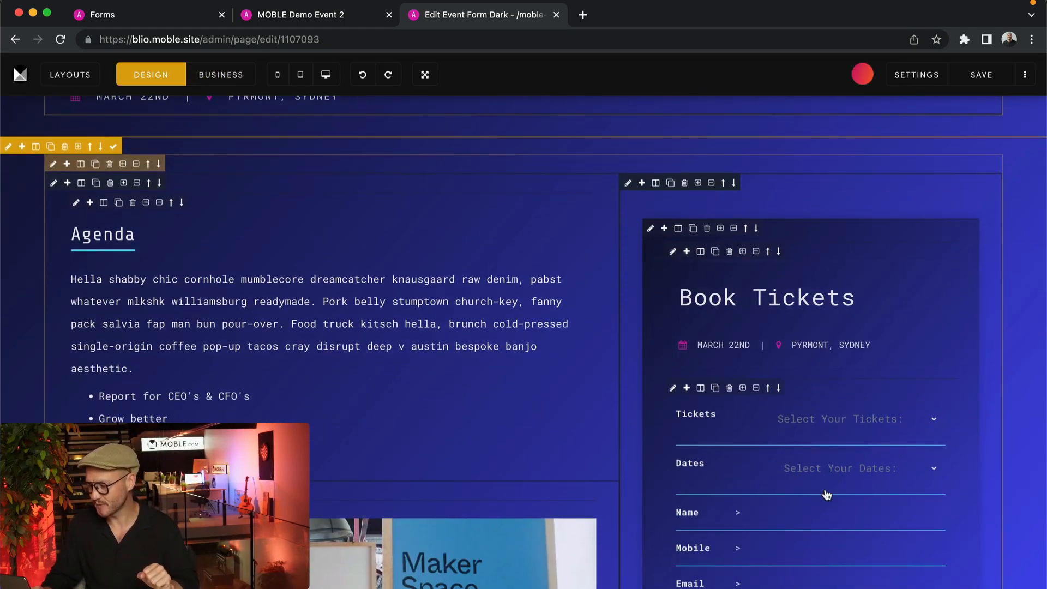
pyautogui.scroll(-3, 851, 413)
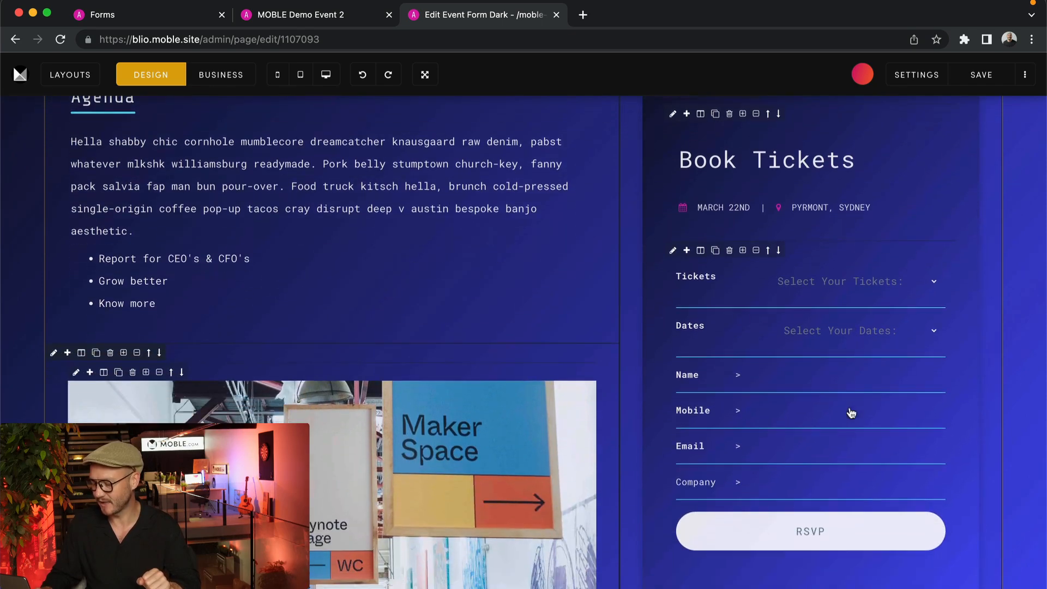
pyautogui.click(786, 356)
pyautogui.click(623, 329)
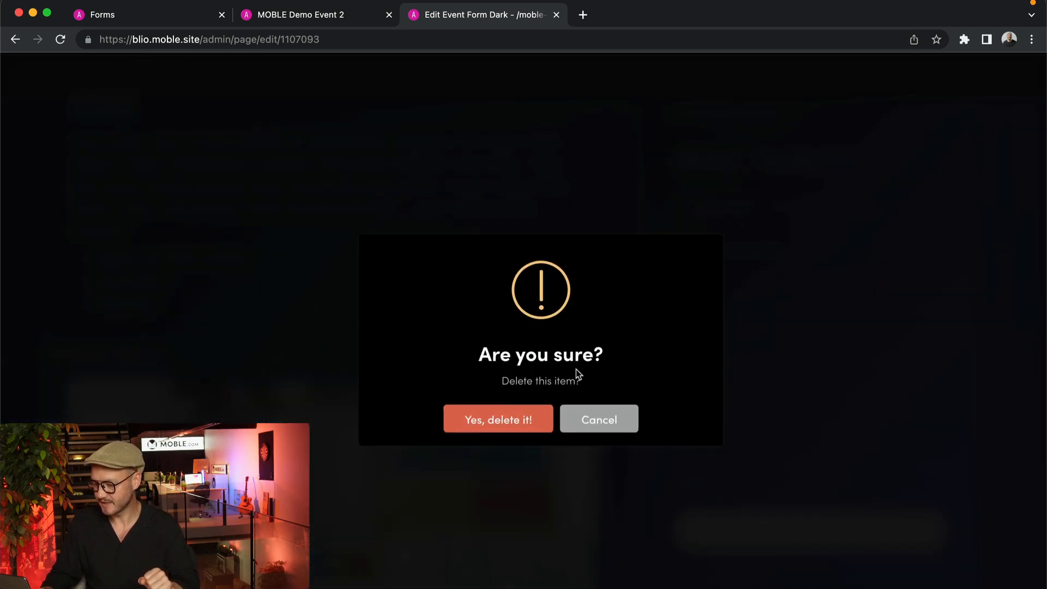
pyautogui.click(482, 428)
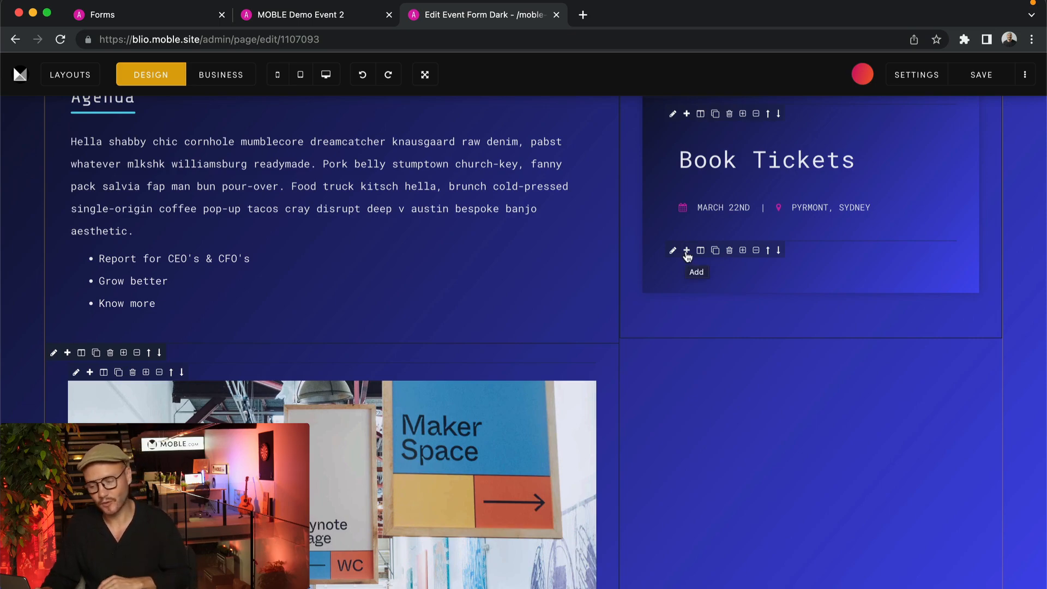
# Add a new form block to Book Tickets and set it to the Event Light form
pyautogui.click(686, 252)
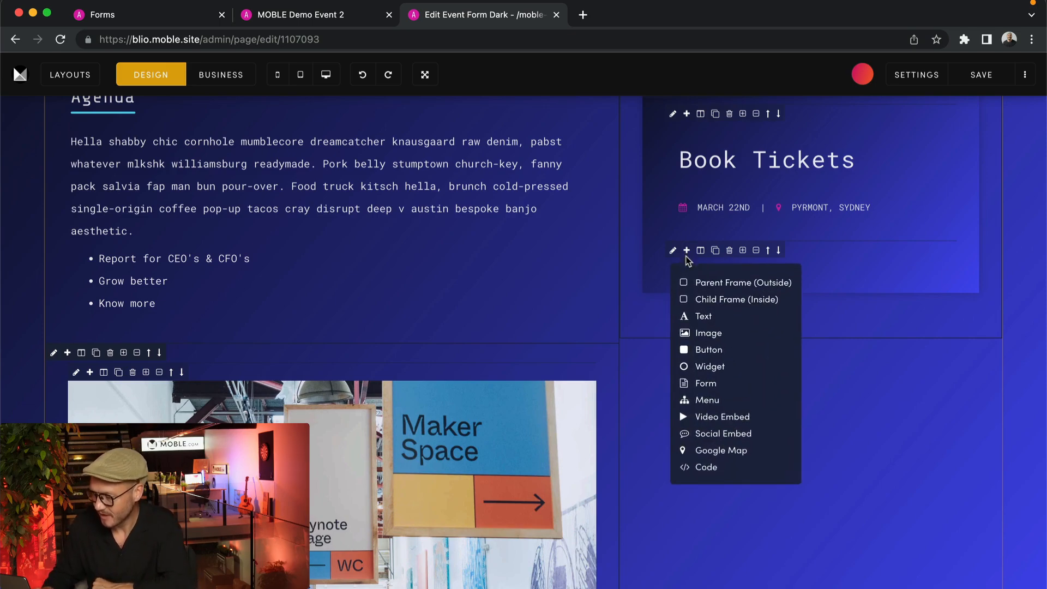
pyautogui.click(708, 384)
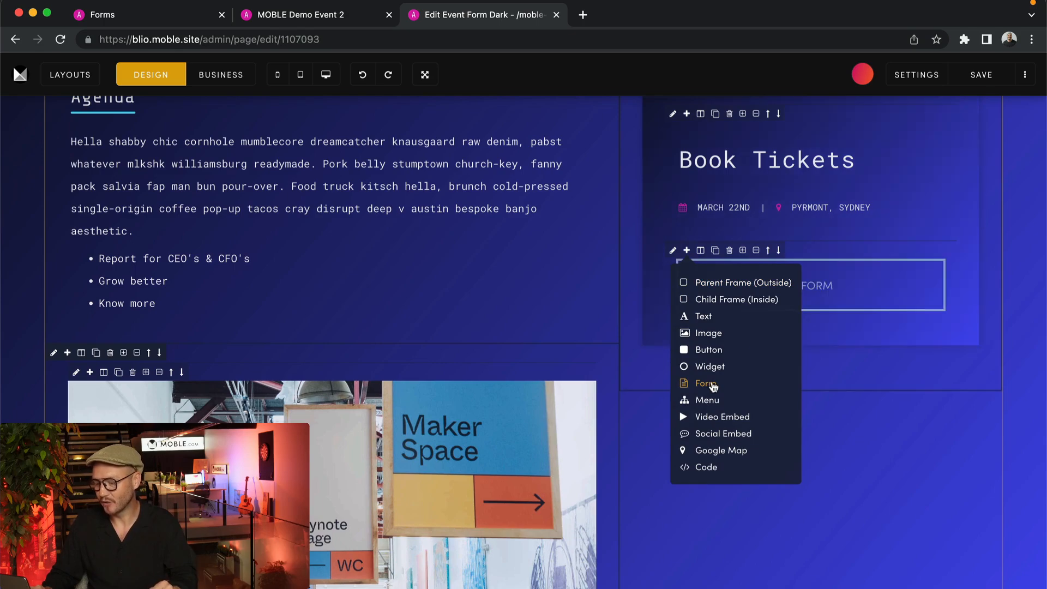
pyautogui.click(861, 387)
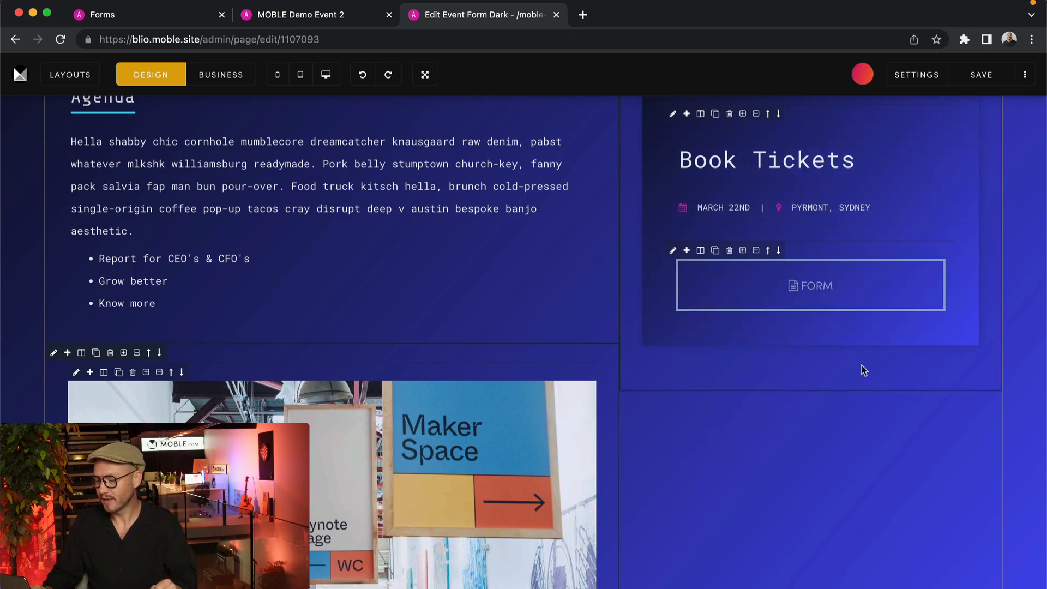
pyautogui.click(832, 269)
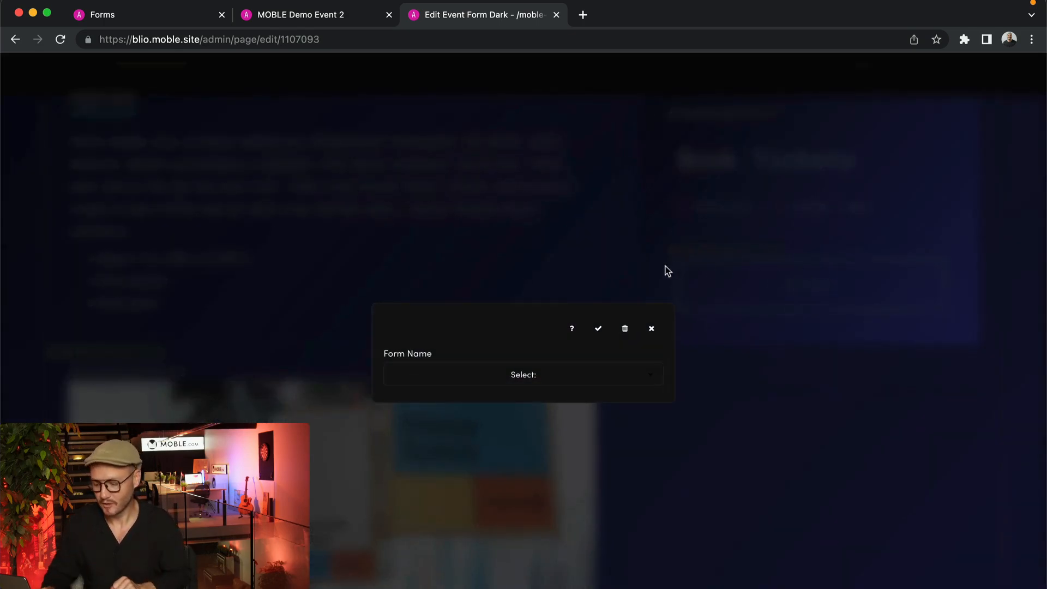
pyautogui.click(542, 372)
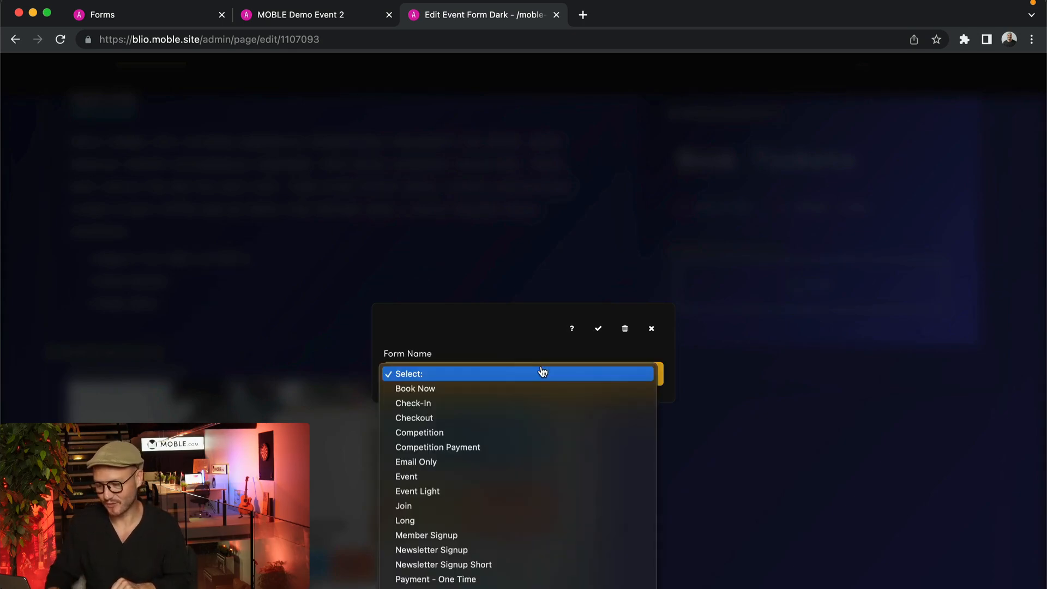
pyautogui.click(430, 490)
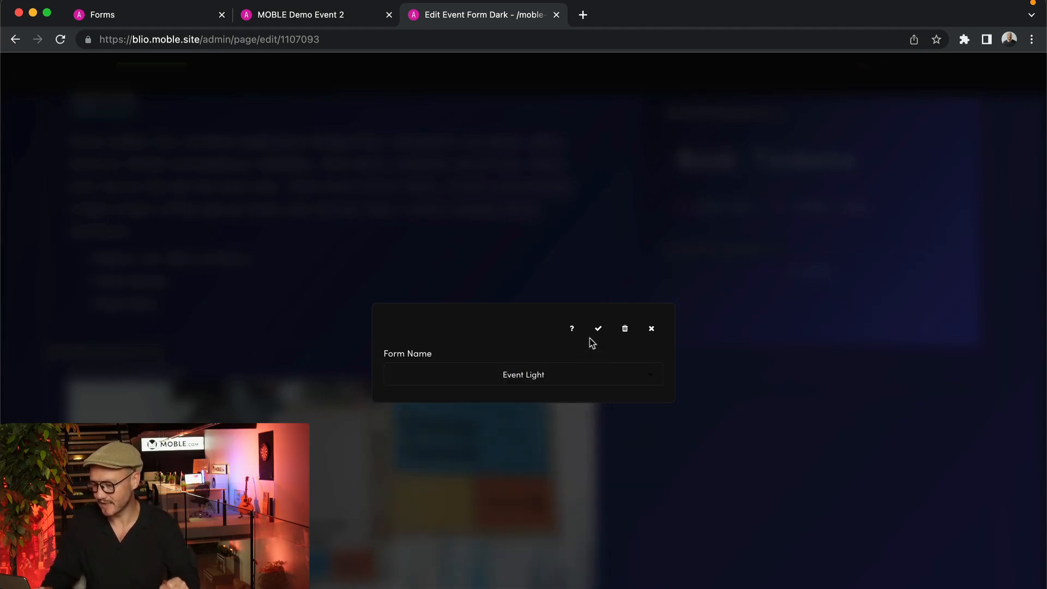
pyautogui.click(597, 329)
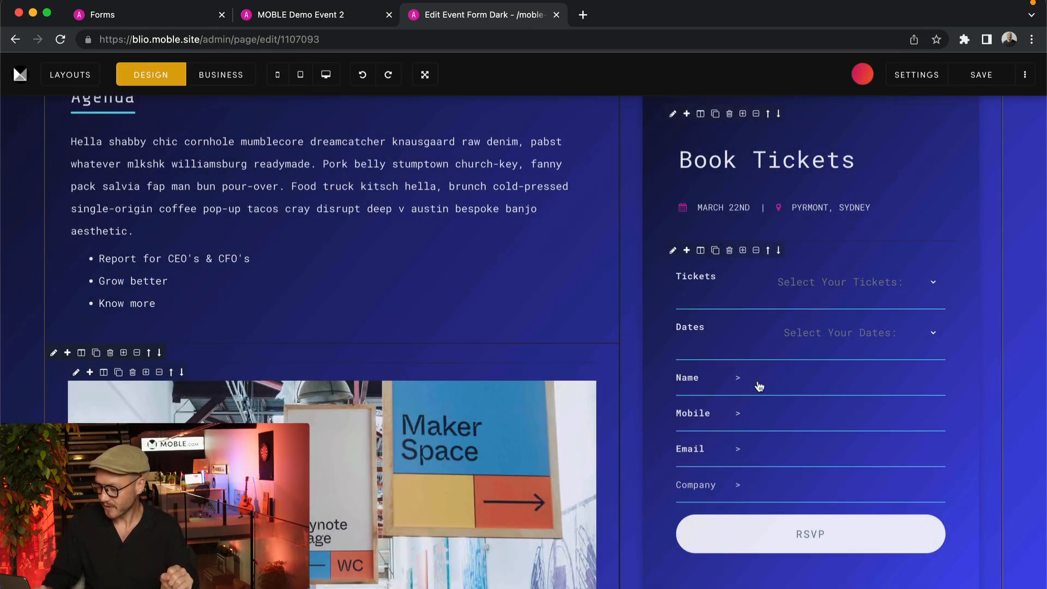
# Save the event page and view the live MOBLE Demo Event 2 page
pyautogui.click(977, 78)
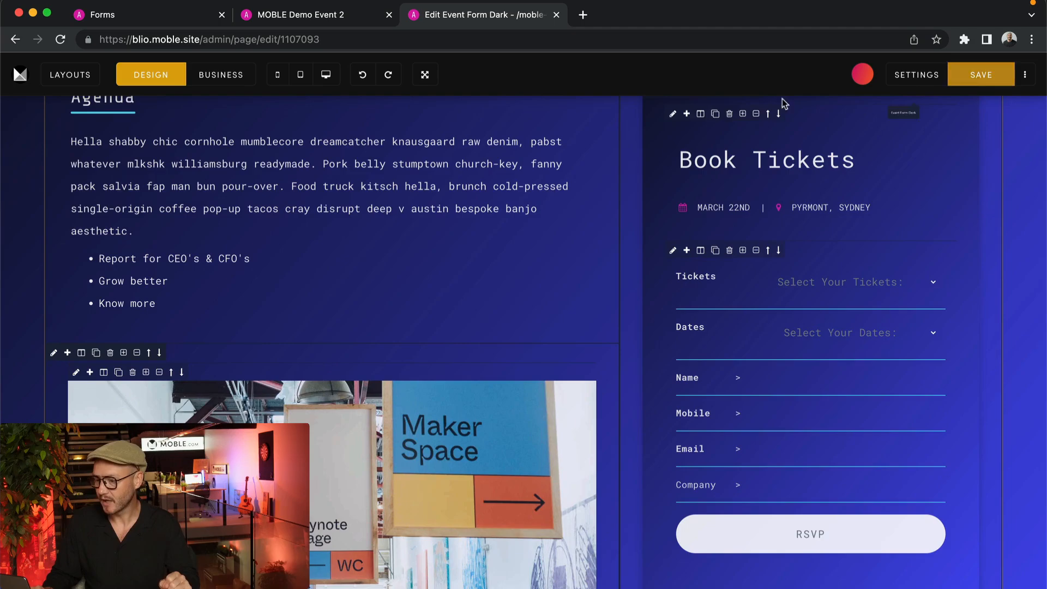
pyautogui.click(365, 19)
pyautogui.scroll(-10, 718, 484)
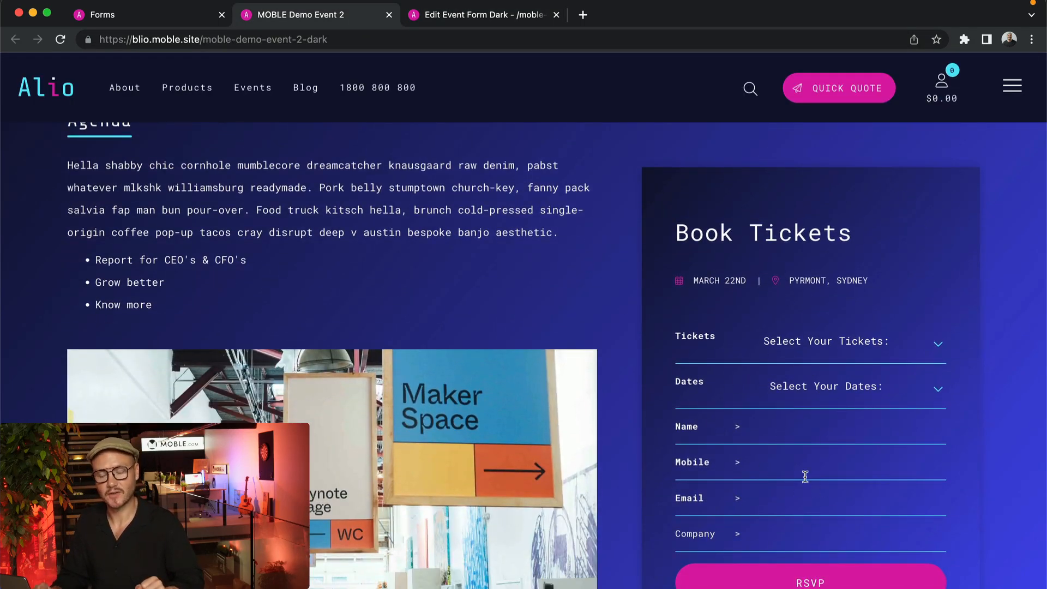
# Reconfirm Event Light in the form block settings, then view the live page again
pyautogui.click(444, 22)
pyautogui.click(791, 412)
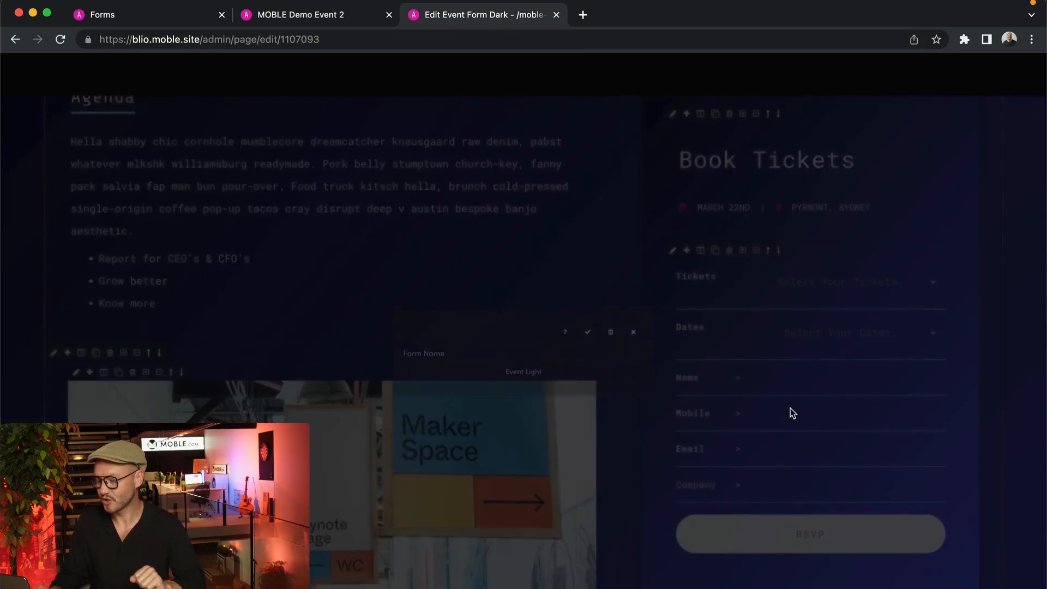
pyautogui.click(546, 375)
pyautogui.click(443, 361)
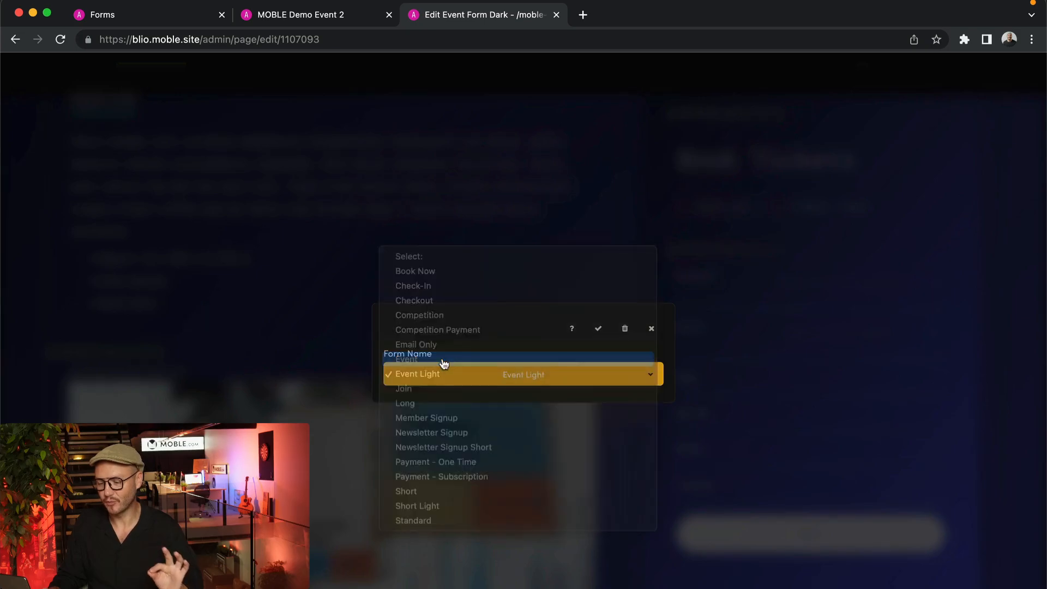
pyautogui.click(597, 330)
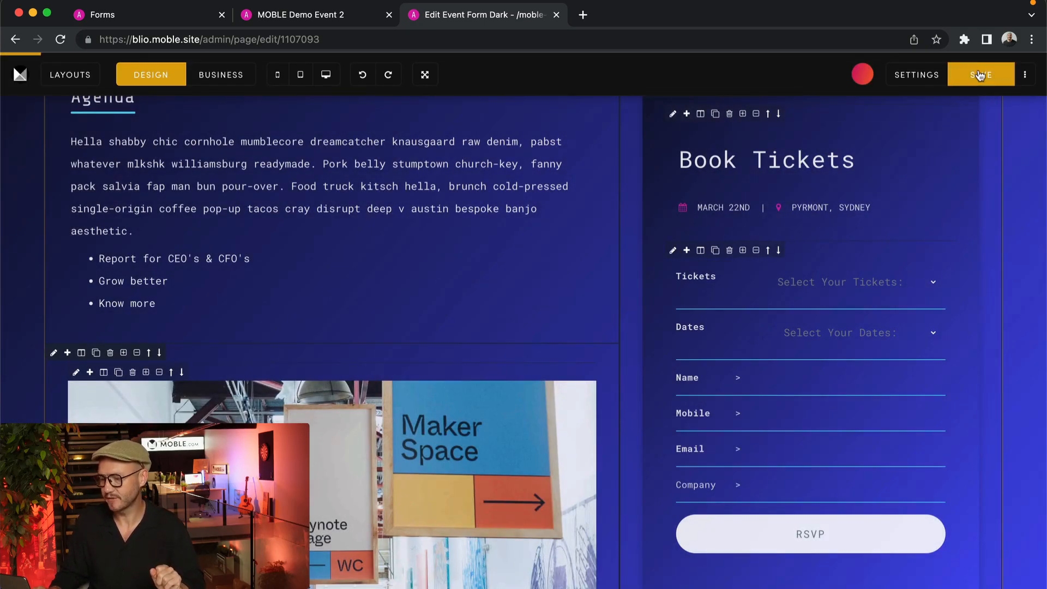
pyautogui.click(342, 21)
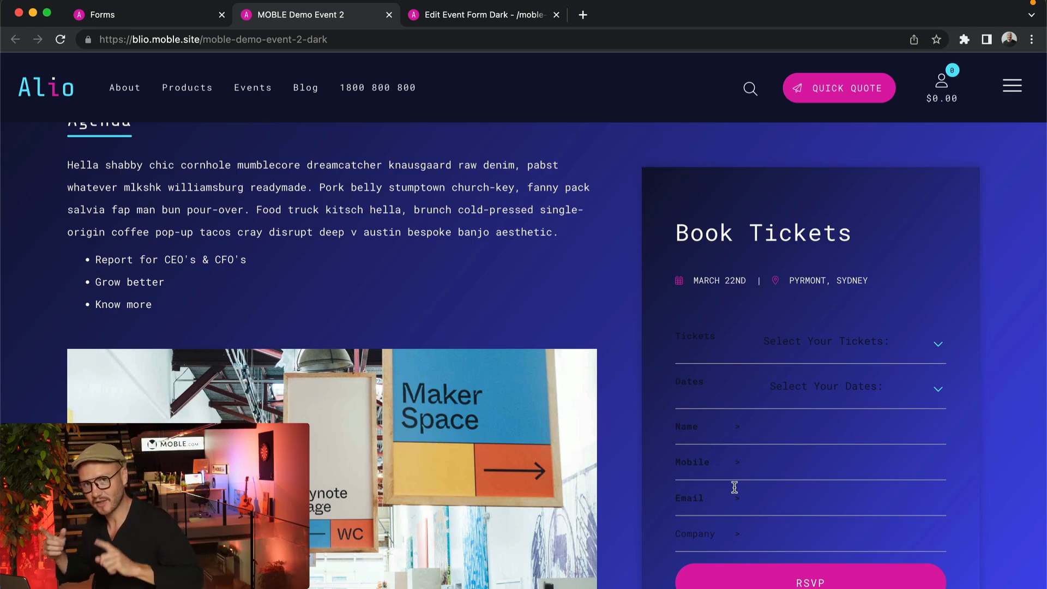
# Clear the Book Tickets box's colour and gradient and give it a light grey #f2f2f2 background
pyautogui.click(489, 21)
pyautogui.scroll(2, 676, 189)
pyautogui.click(651, 202)
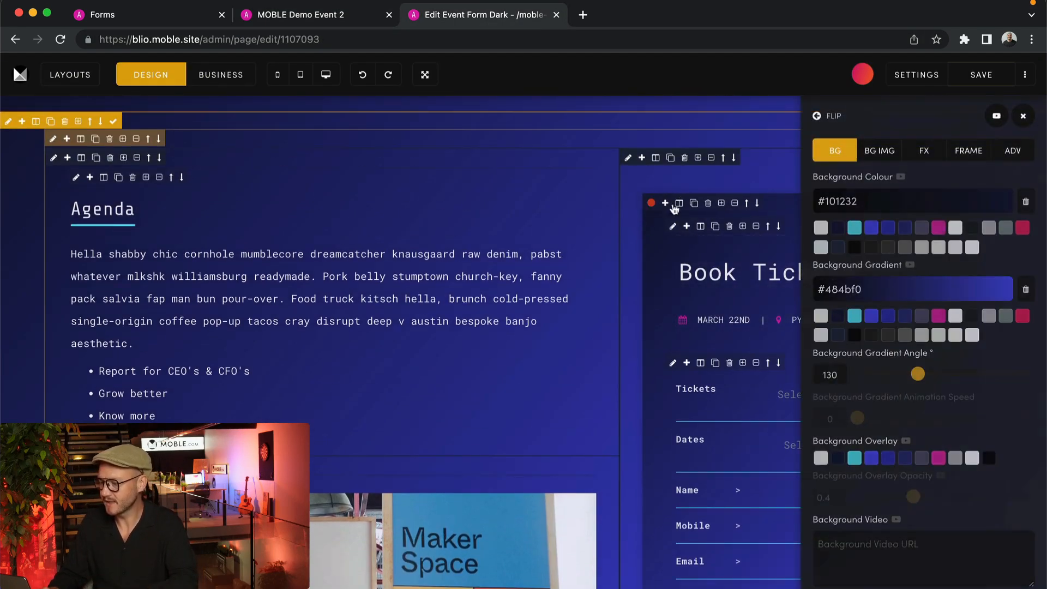
pyautogui.click(1025, 201)
pyautogui.click(1025, 289)
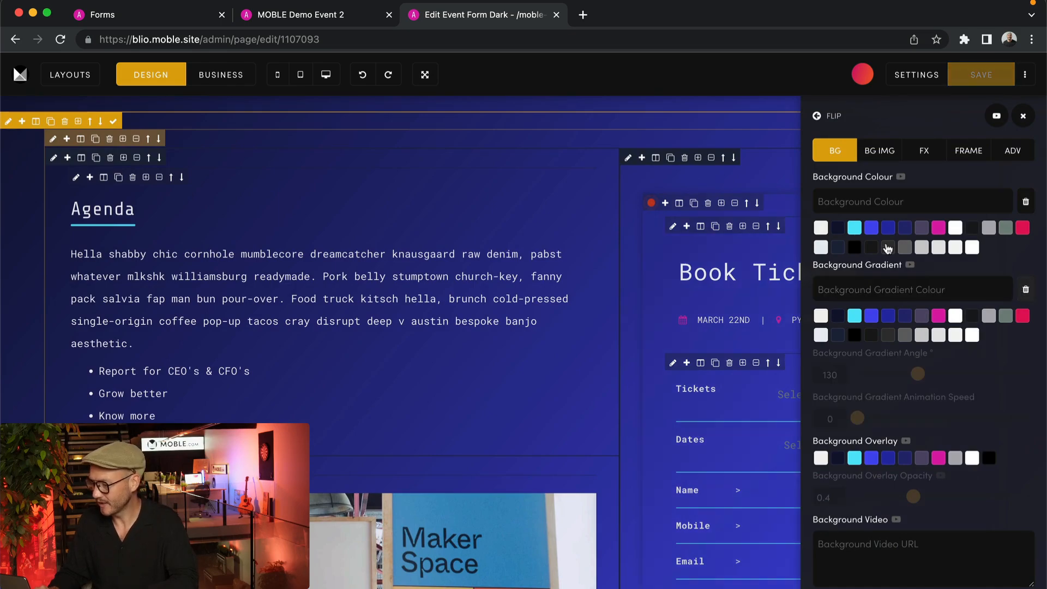
pyautogui.click(820, 228)
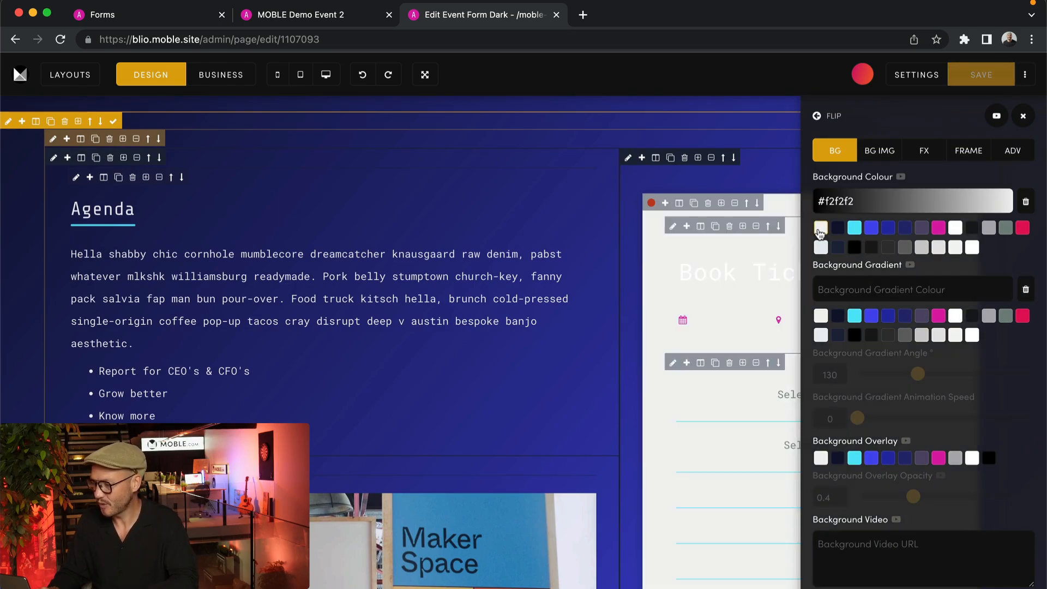
# Make the Book Tickets heading text dark
pyautogui.click(740, 294)
pyautogui.doubleClick(696, 278)
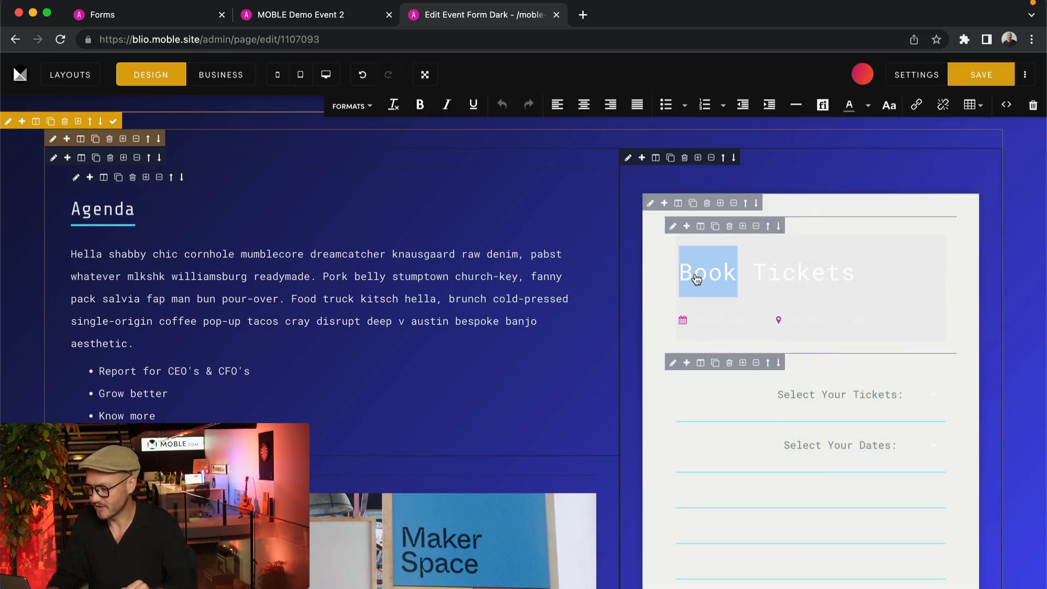
pyautogui.tripleClick(696, 278)
pyautogui.click(849, 105)
pyautogui.click(822, 138)
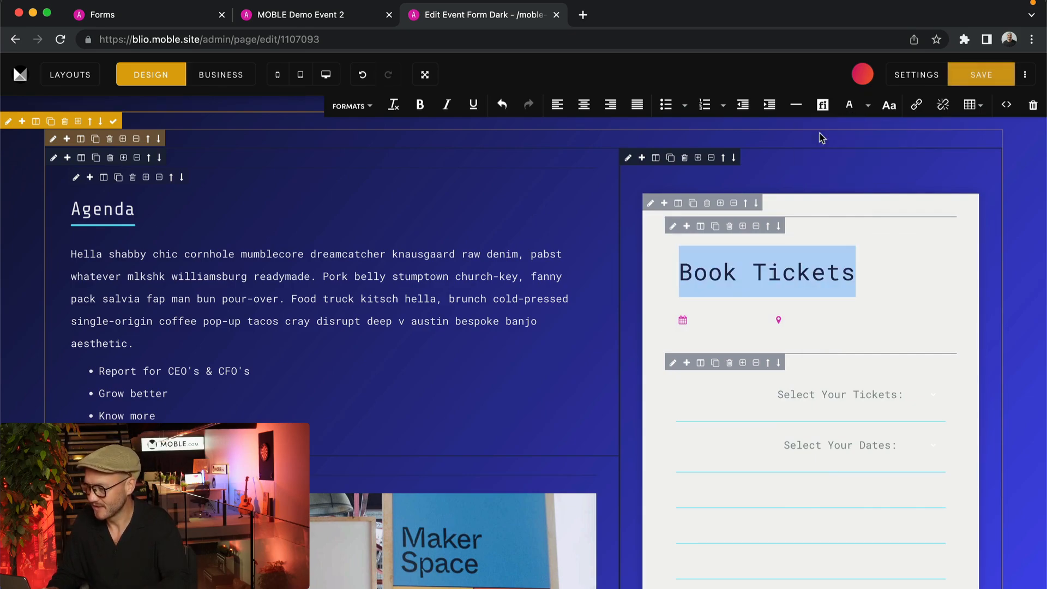
pyautogui.click(688, 321)
# Make the MARCH 22ND date and PYRMONT, SYDNEY location text dark, then view the live page
pyautogui.moveTo(690, 322); pyautogui.dragTo(771, 323)
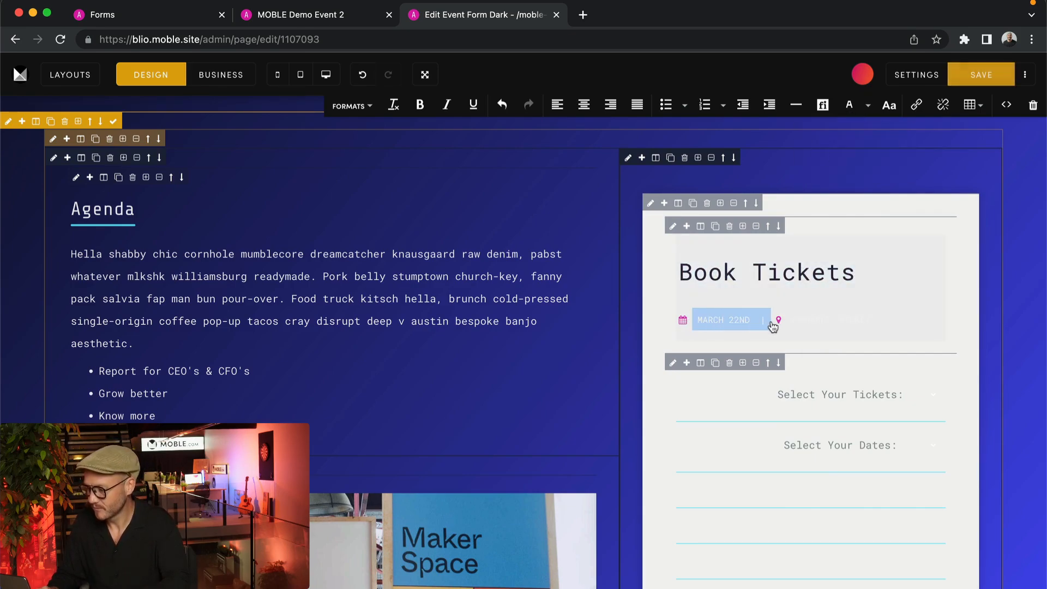
pyautogui.click(861, 109)
pyautogui.click(822, 138)
pyautogui.click(782, 321)
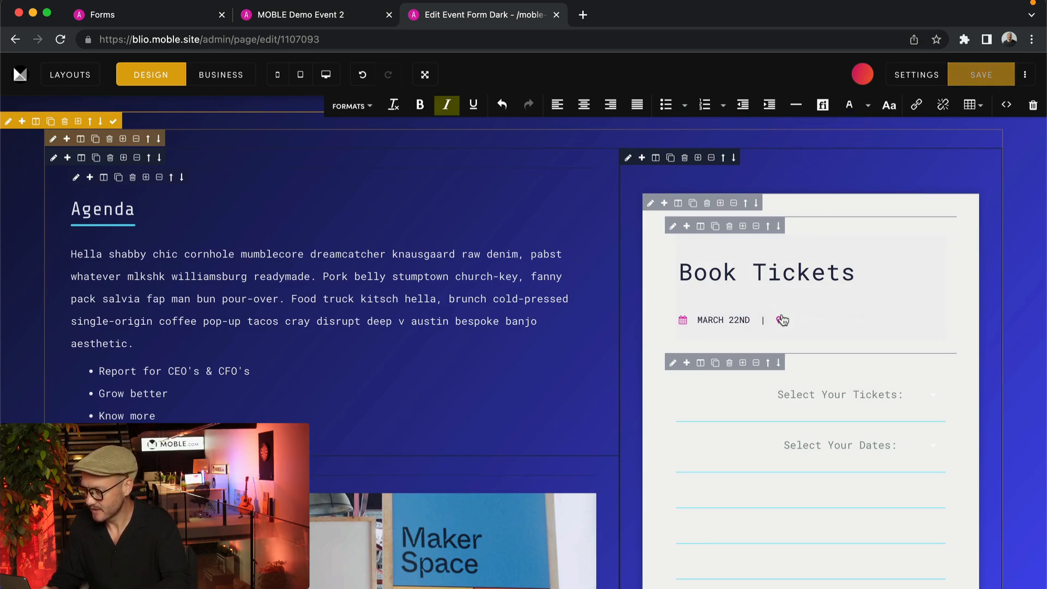
pyautogui.moveTo(783, 320); pyautogui.dragTo(871, 322)
pyautogui.click(866, 109)
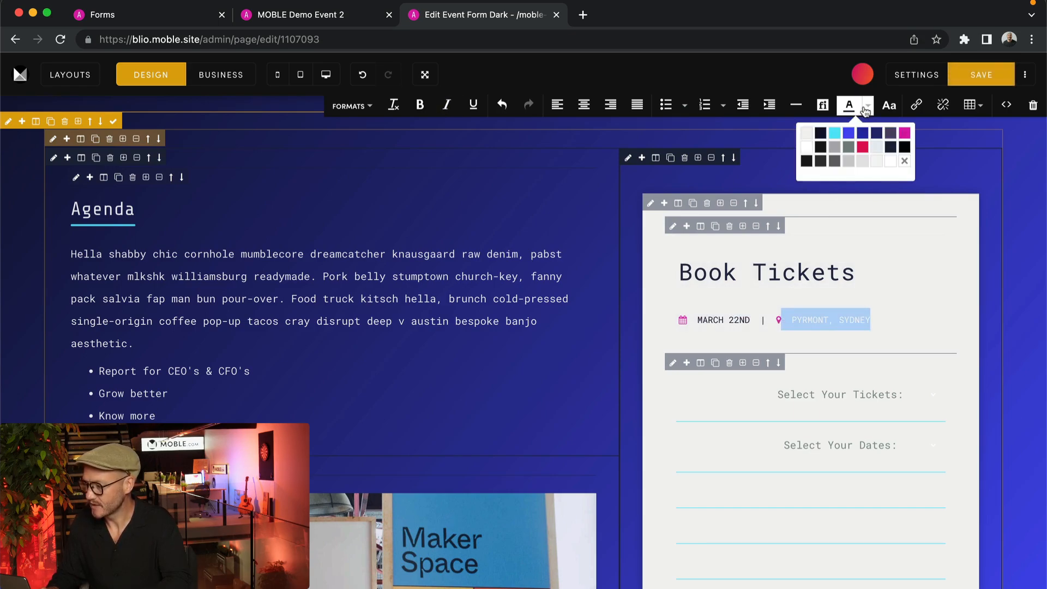
pyautogui.click(821, 134)
pyautogui.click(975, 76)
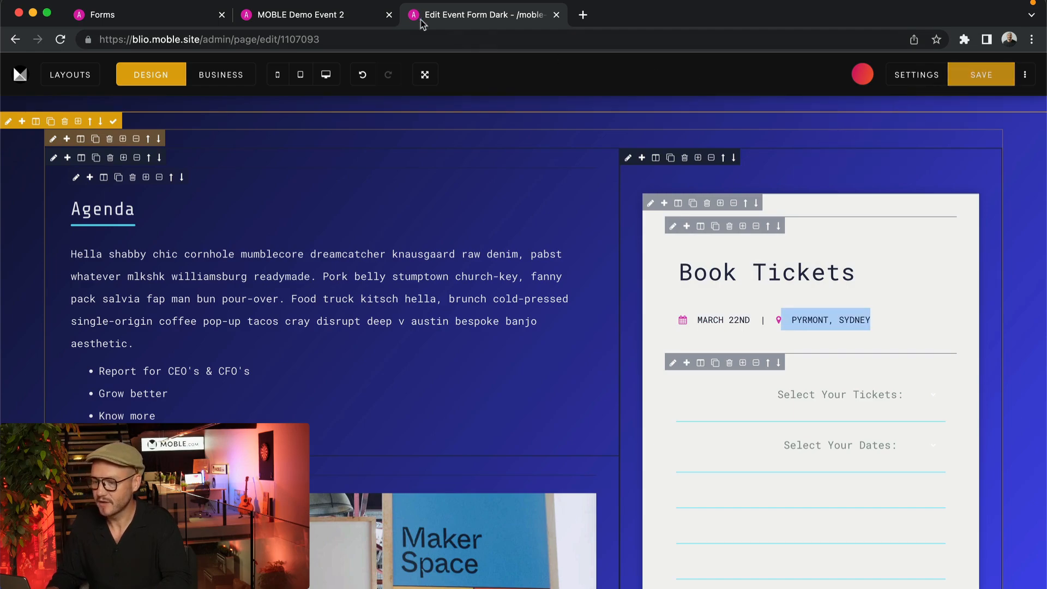
pyautogui.click(359, 18)
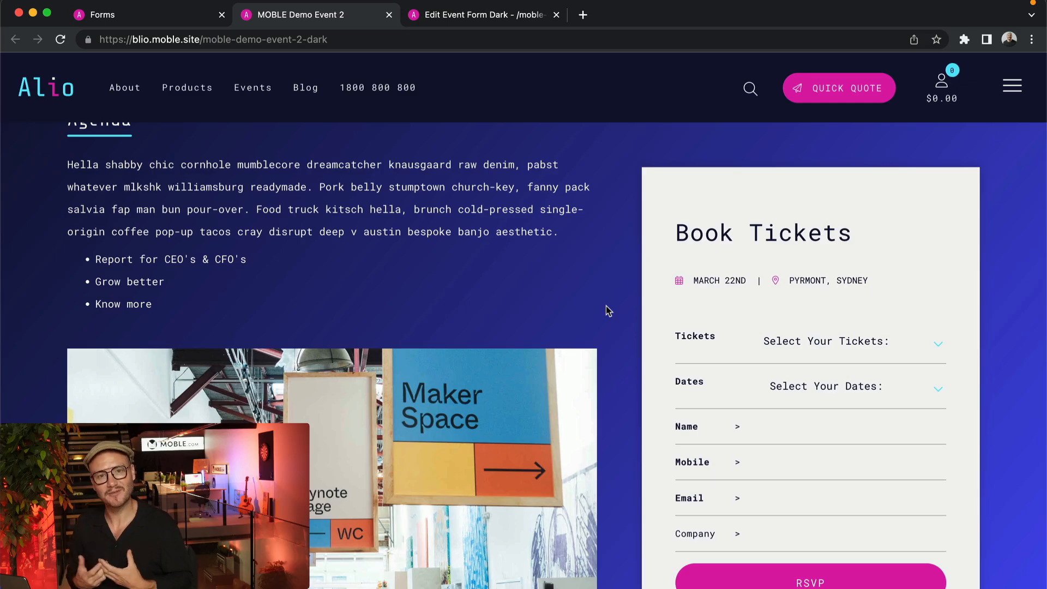
# Switch to the admin Forms list showing Event and Event Light
pyautogui.click(163, 12)
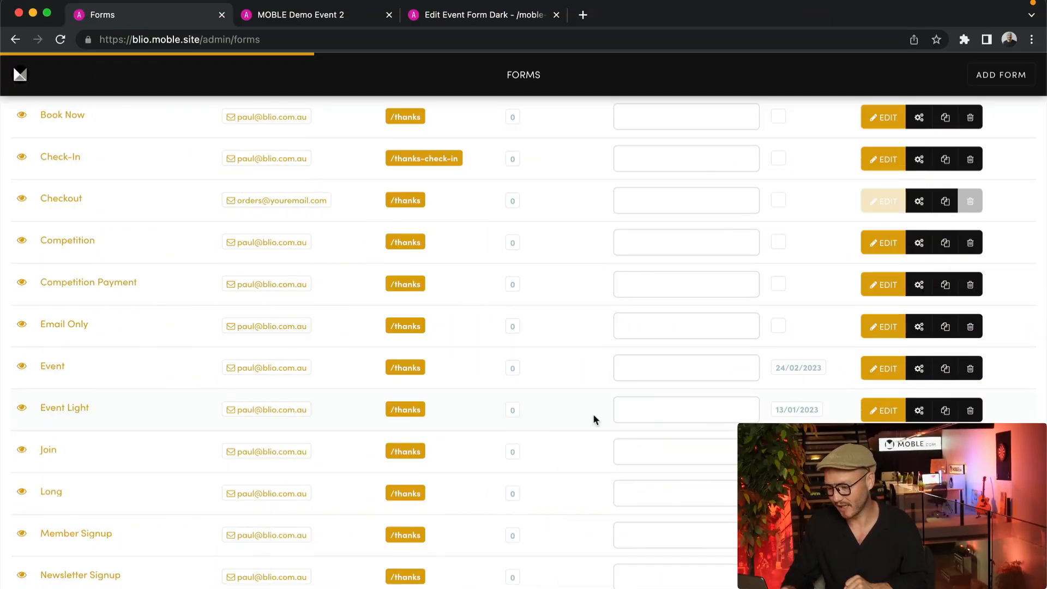
# Open the Event Light form in the form editor from its forms-list row
pyautogui.click(885, 412)
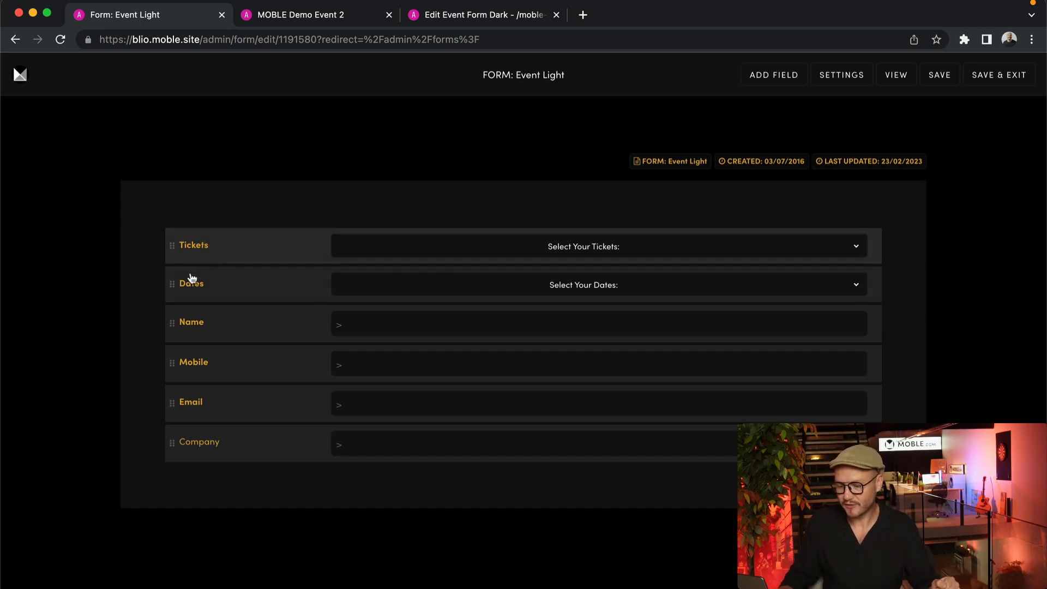
# Inspect the Tickets and Name field settings, then reopen Tickets and show its field types
pyautogui.click(470, 246)
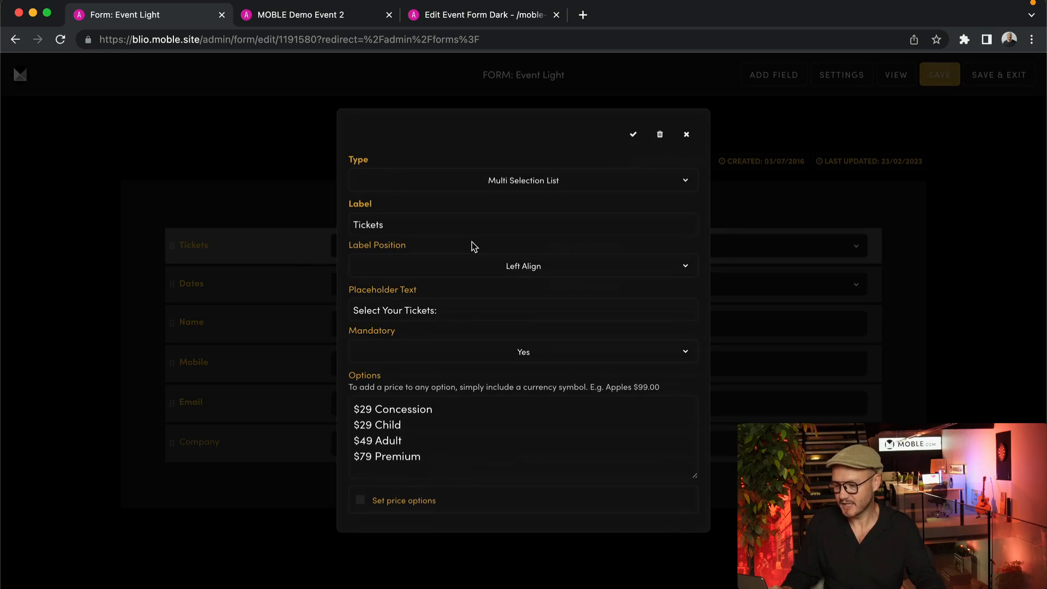
pyautogui.click(687, 135)
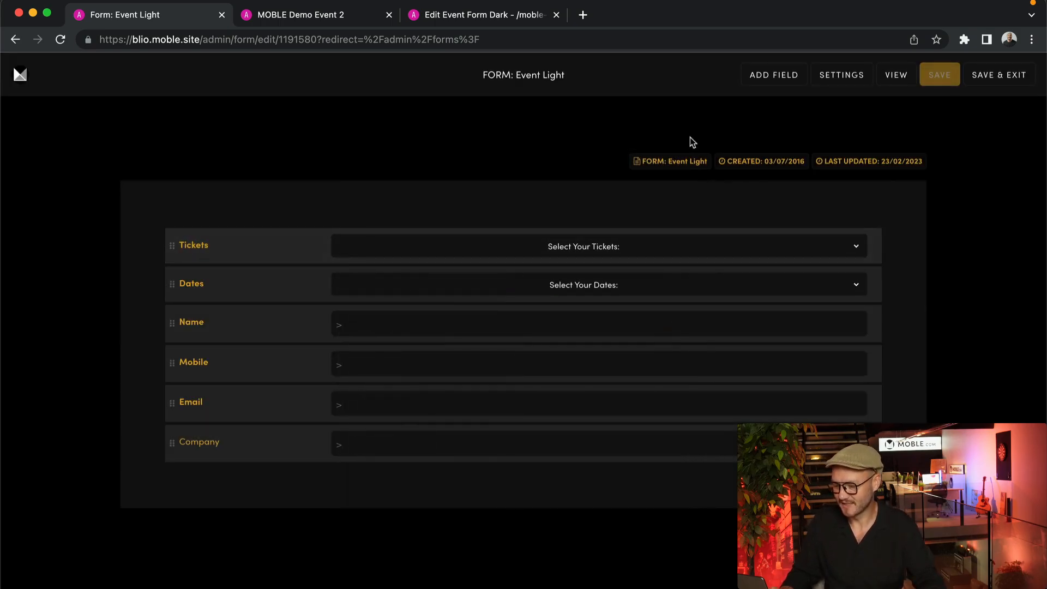
pyautogui.click(237, 318)
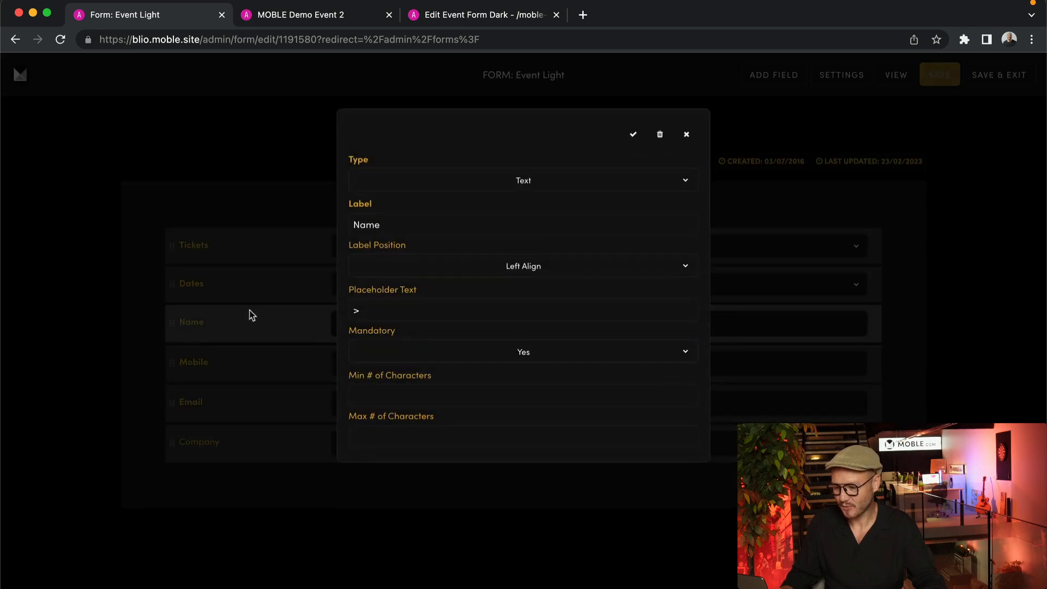
pyautogui.click(686, 134)
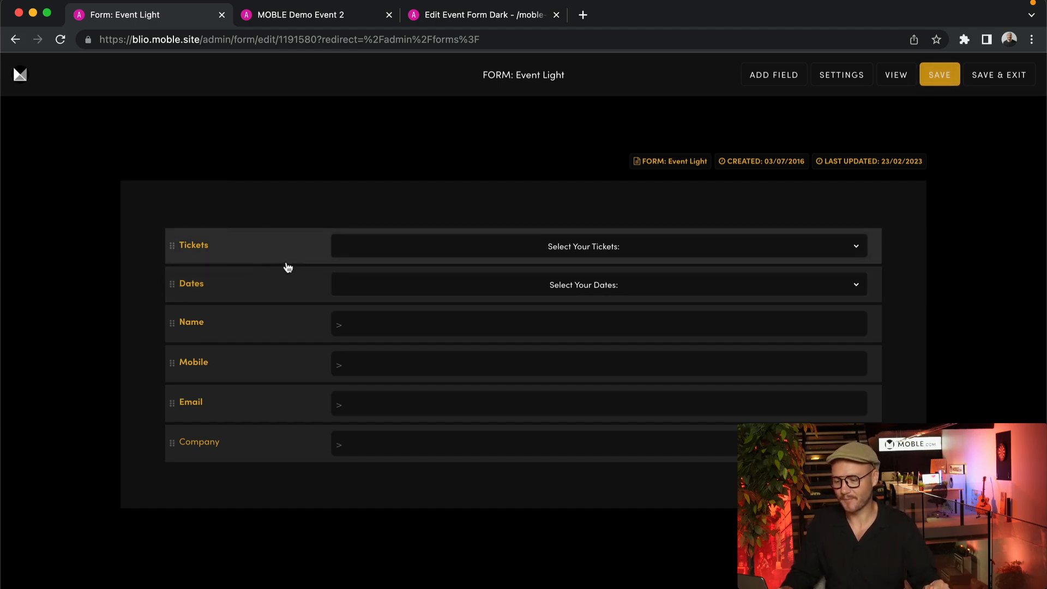
pyautogui.click(311, 247)
pyautogui.click(499, 189)
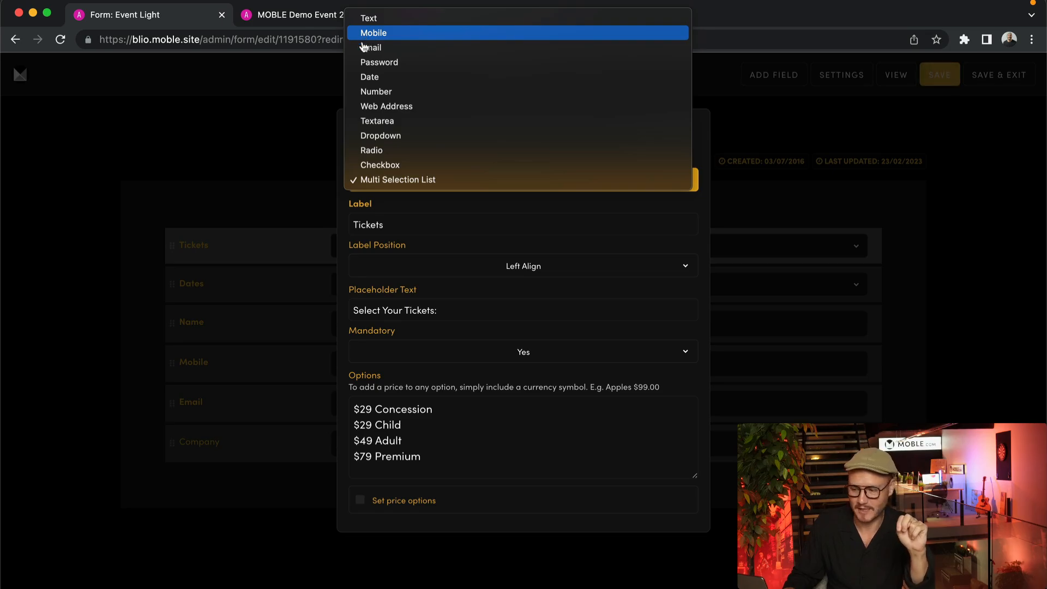
# Close the Tickets type list and settings, then review and close the Mobile field's settings
pyautogui.click(253, 150)
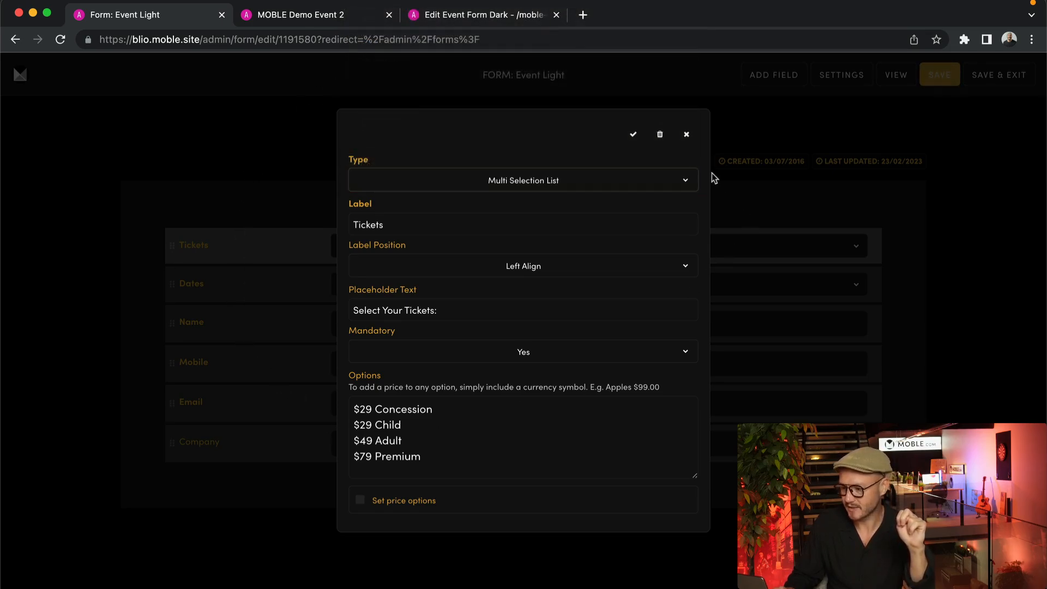
pyautogui.click(686, 134)
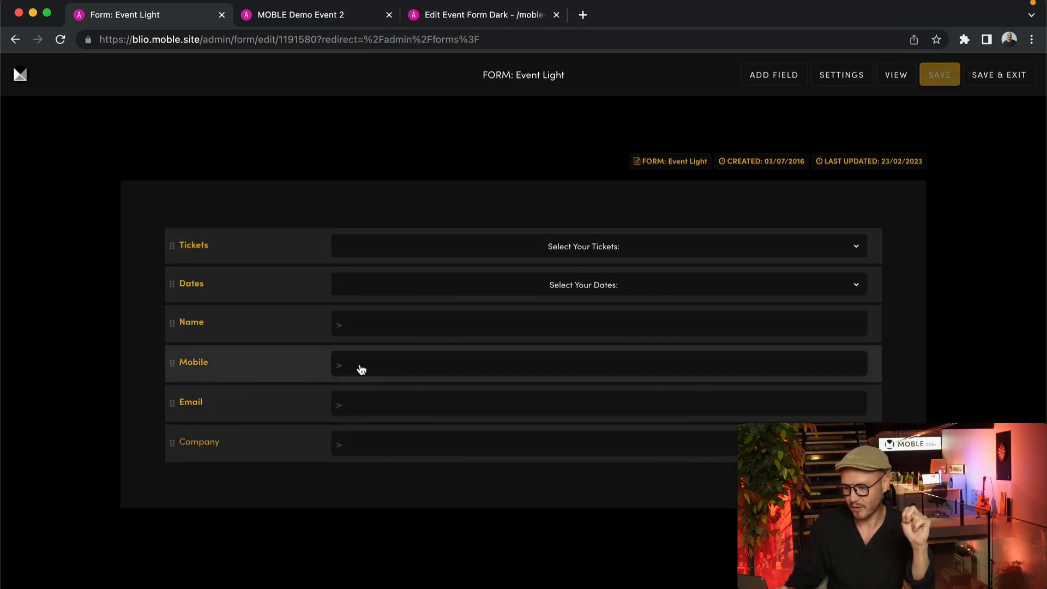
pyautogui.click(377, 366)
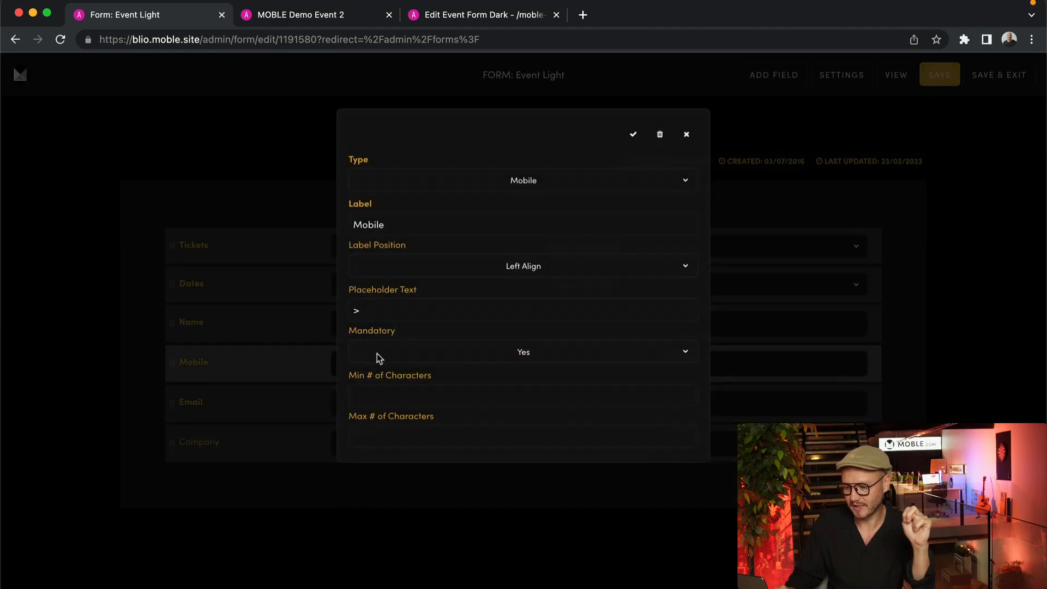
pyautogui.click(686, 135)
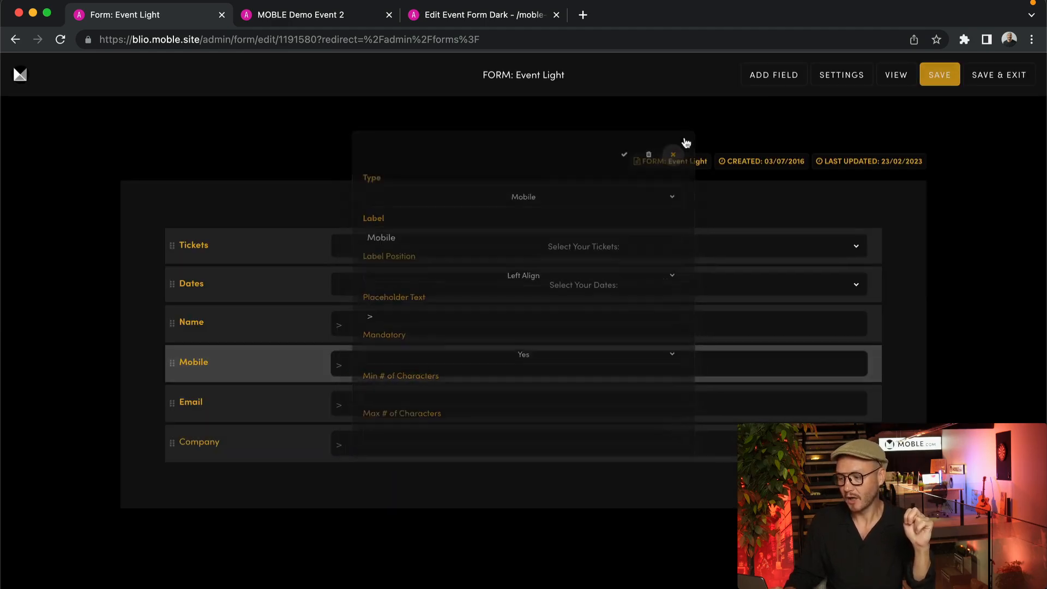
pyautogui.click(184, 366)
pyautogui.moveTo(411, 227); pyautogui.dragTo(312, 232)
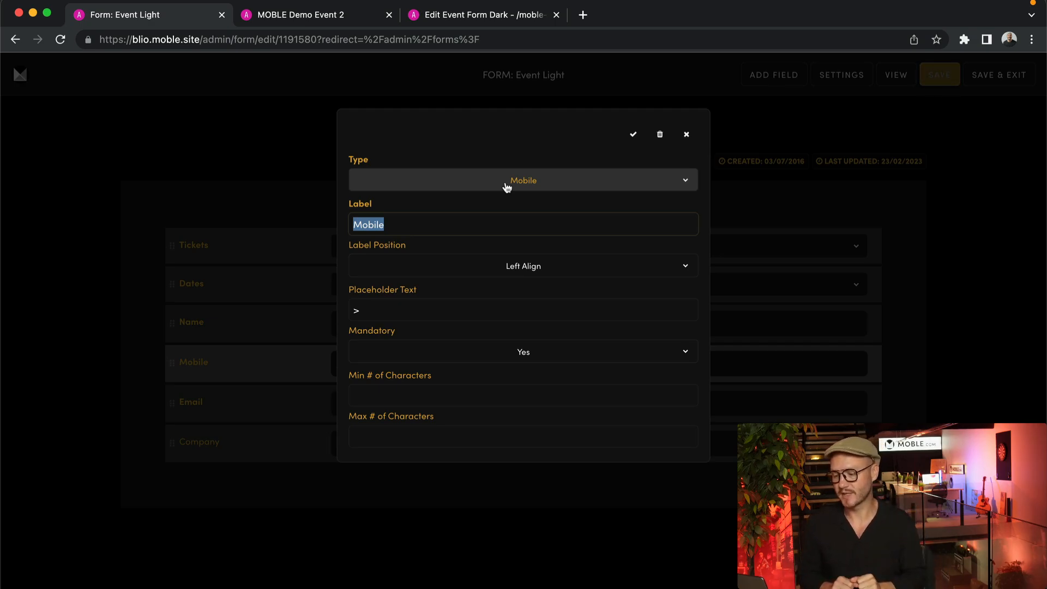
pyautogui.click(686, 135)
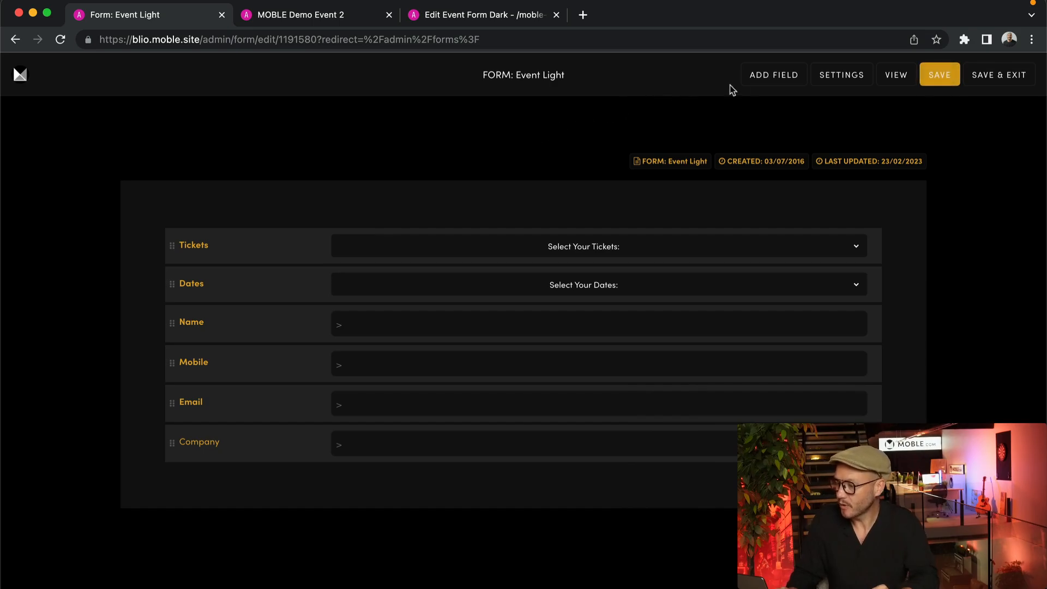
# Add an optional Web Address field labelled 'Website'
pyautogui.click(762, 80)
pyautogui.click(540, 182)
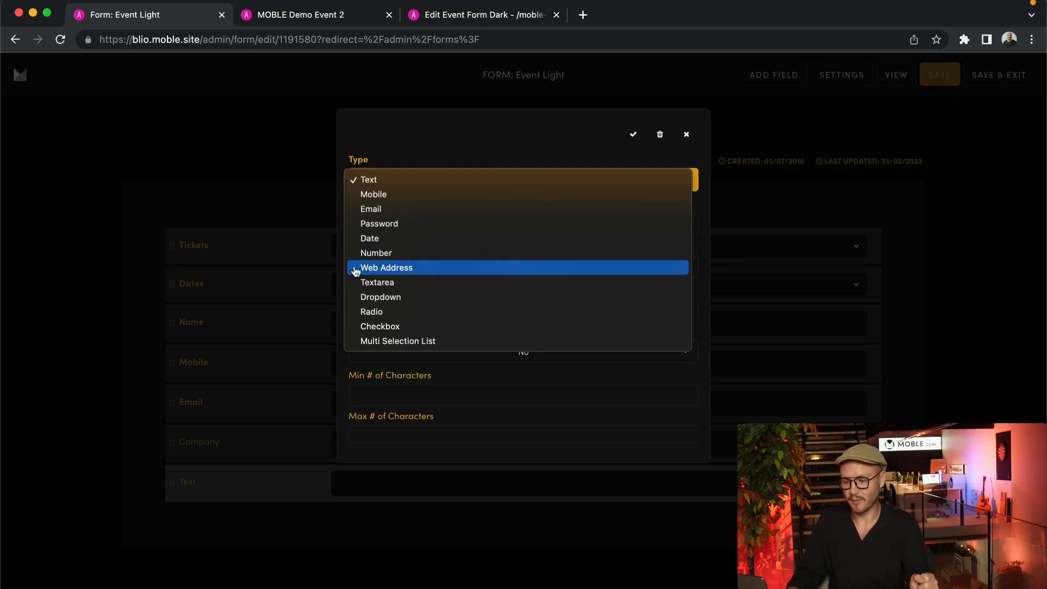
pyautogui.click(398, 273)
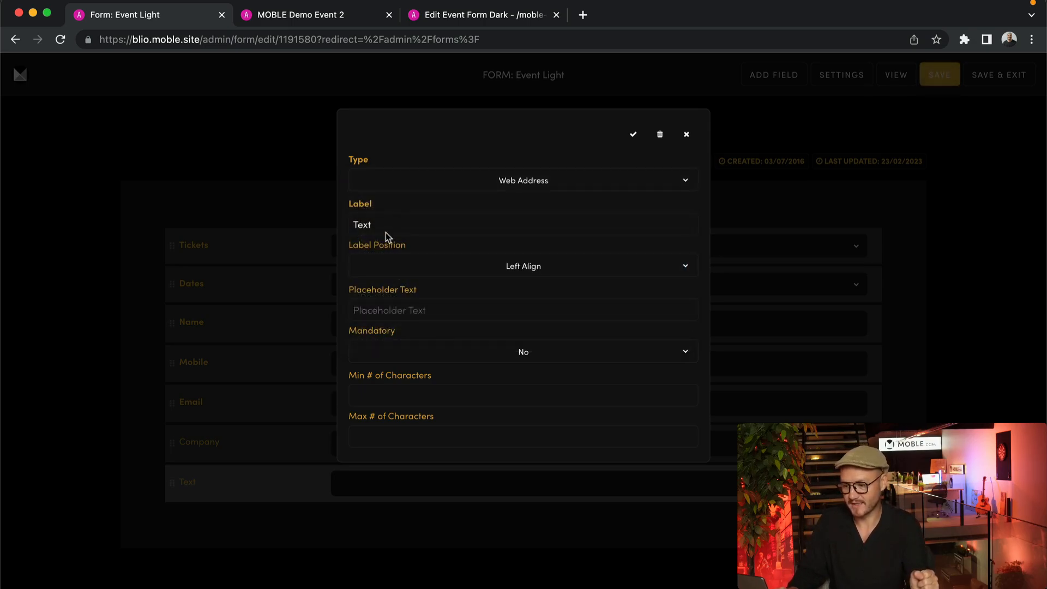
pyautogui.moveTo(386, 226); pyautogui.dragTo(344, 231)
pyautogui.write('Web')
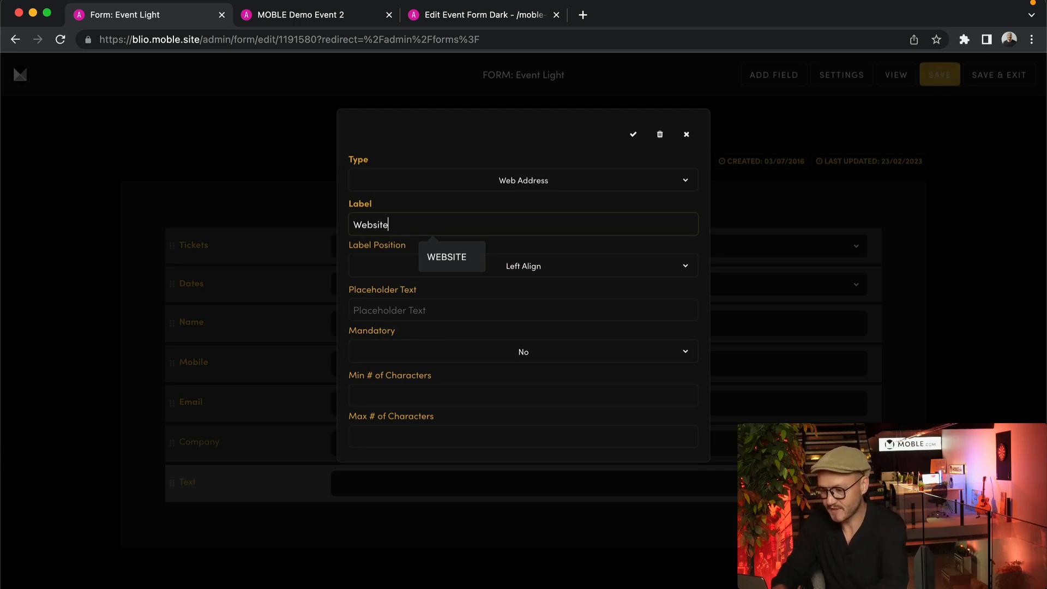
pyautogui.write('site')
pyautogui.click(413, 148)
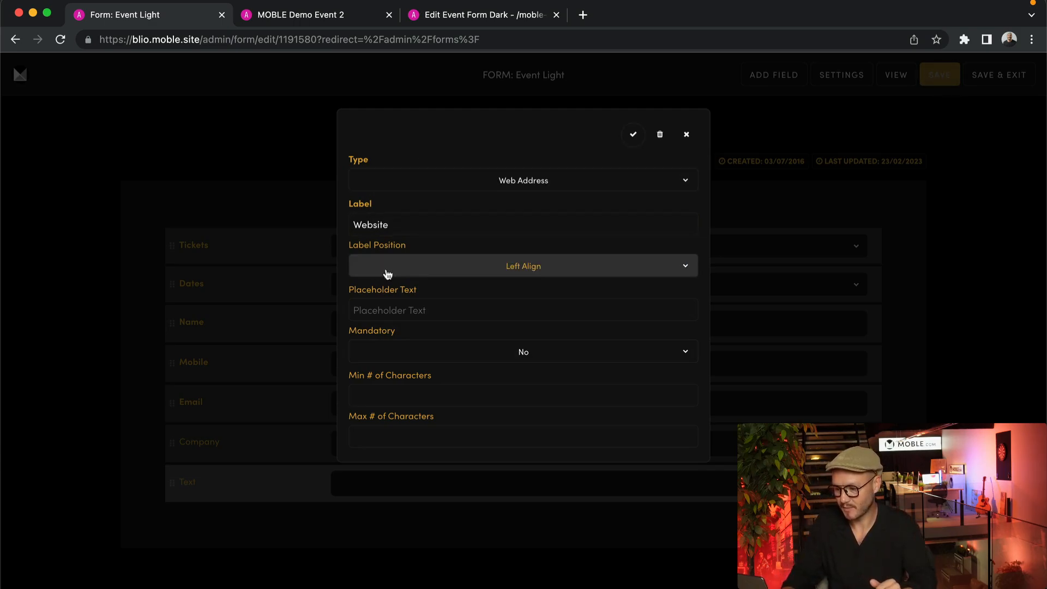
pyautogui.click(507, 349)
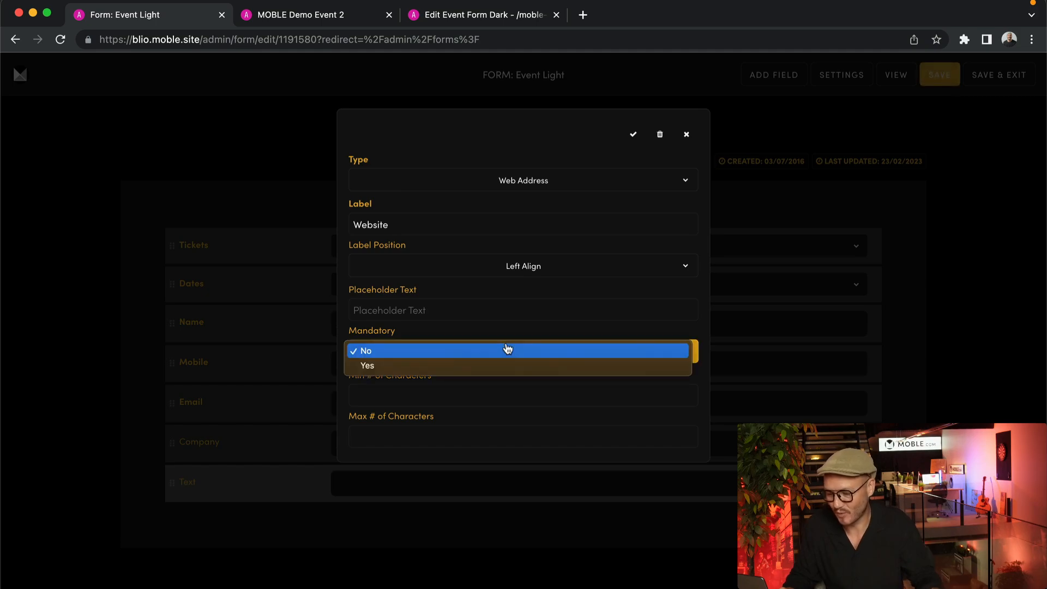
pyautogui.click(432, 350)
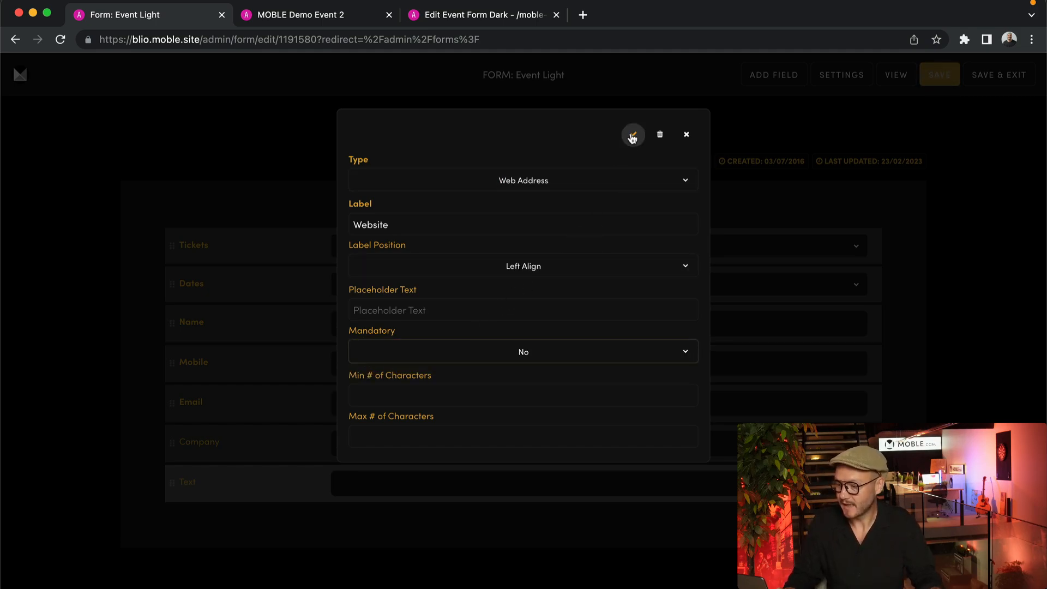
pyautogui.click(633, 134)
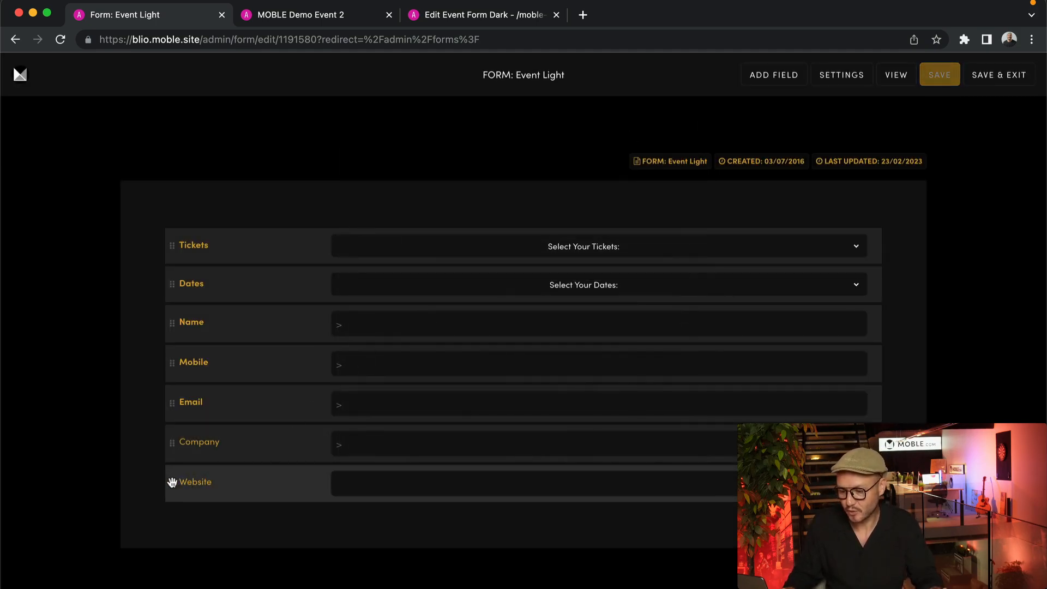
# Move the Website field between Mobile and Email, then delete it and add a new field
pyautogui.moveTo(172, 482); pyautogui.dragTo(169, 408)
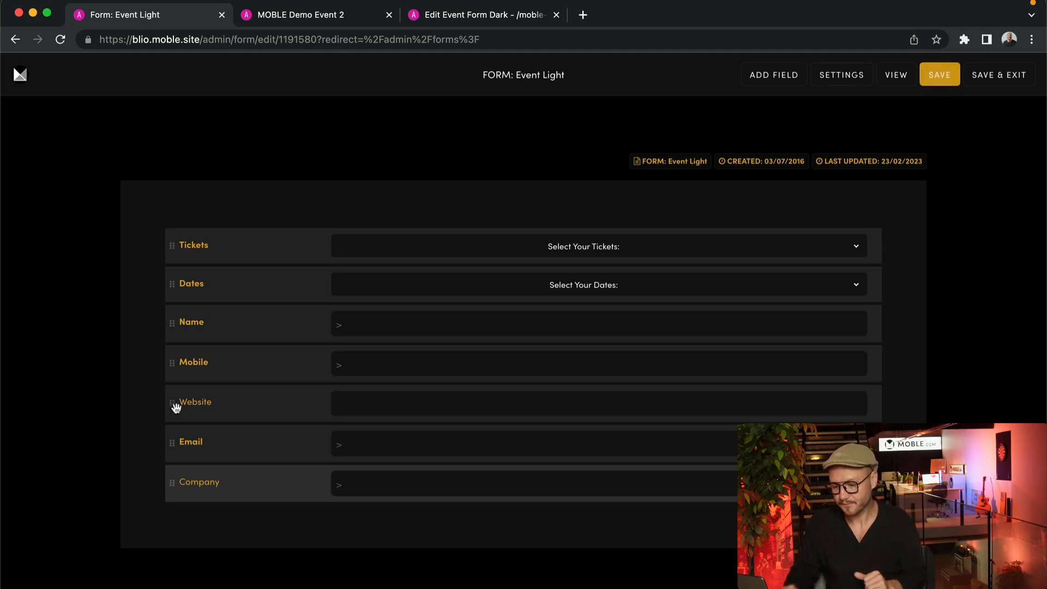
pyautogui.click(269, 406)
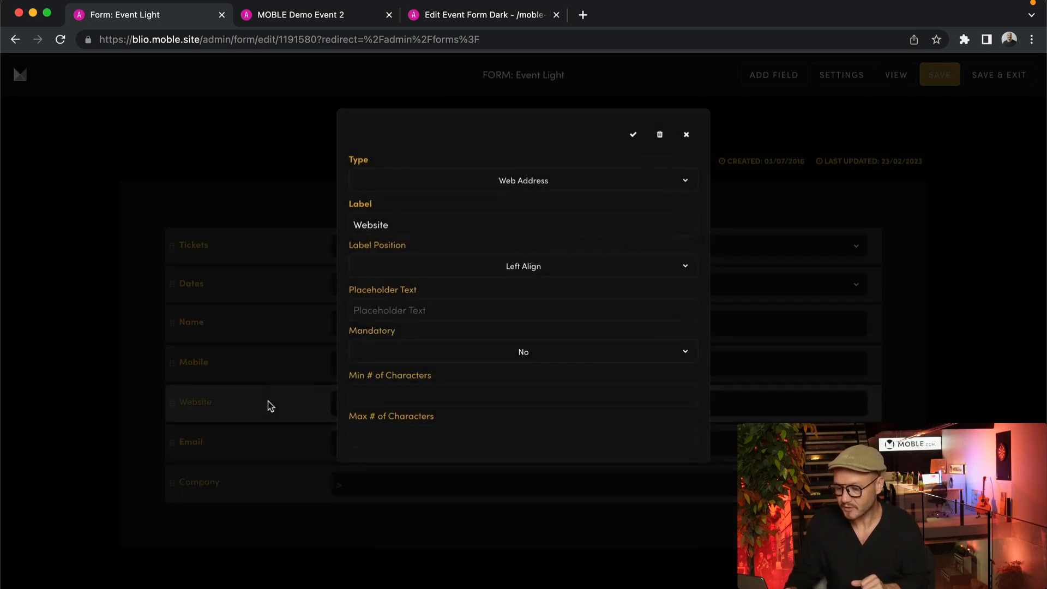
pyautogui.click(659, 135)
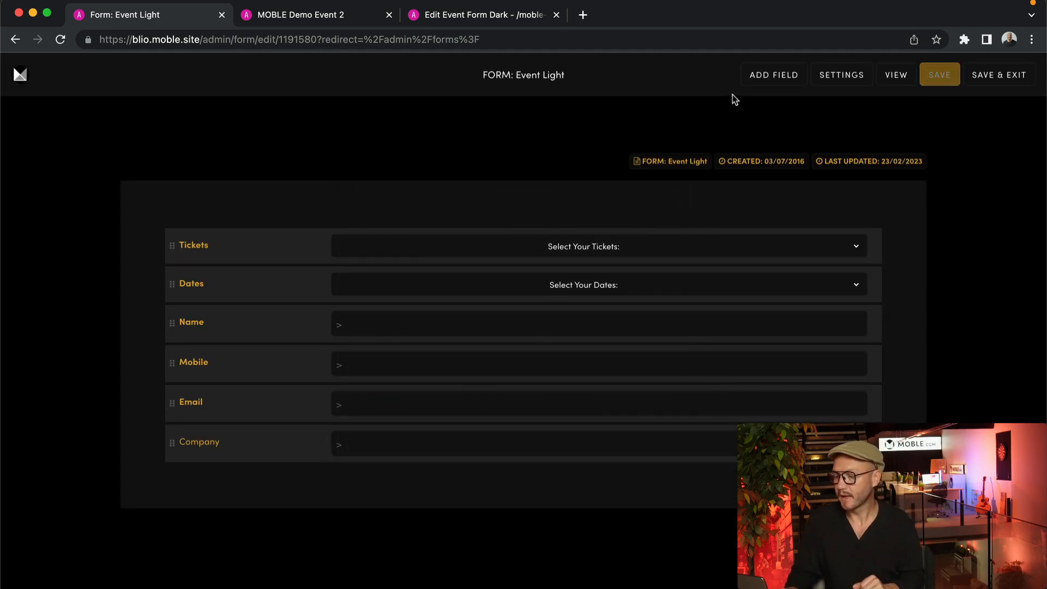
pyautogui.click(773, 74)
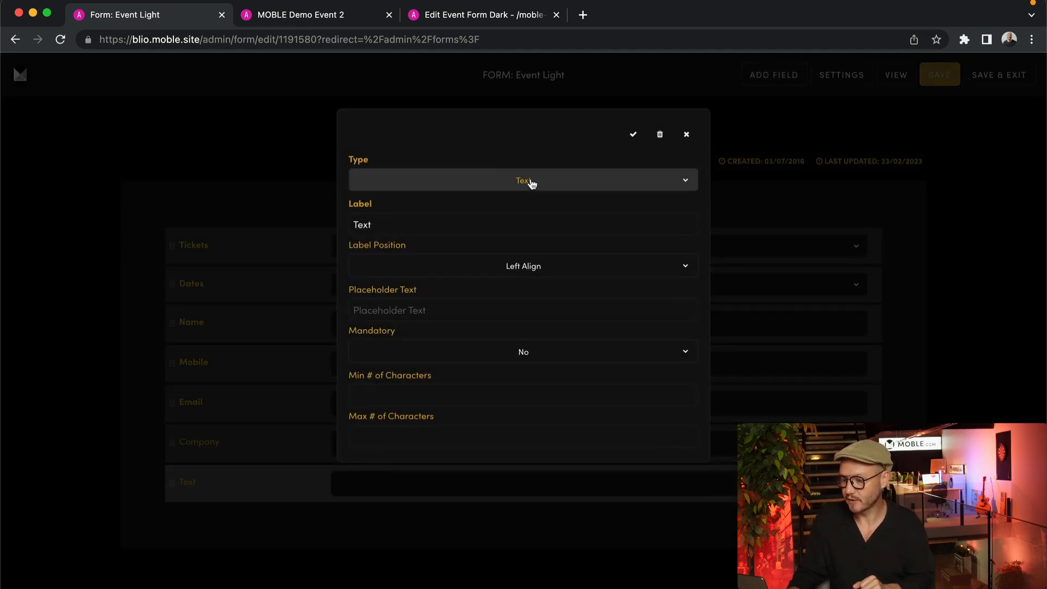
# Make the new field a Textarea and relabel it 'Enquiry'
pyautogui.click(532, 184)
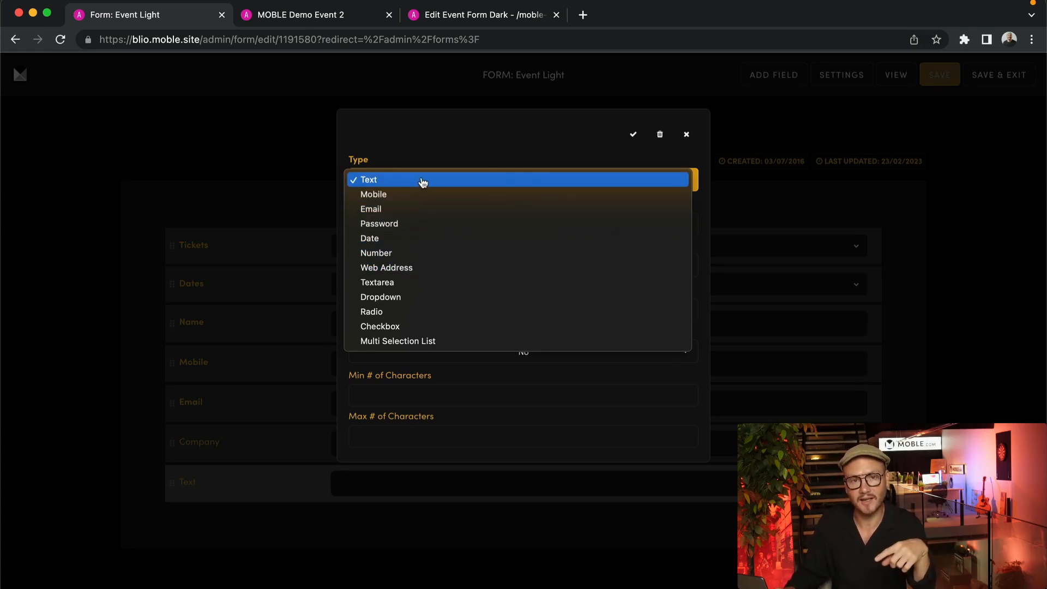
pyautogui.click(386, 283)
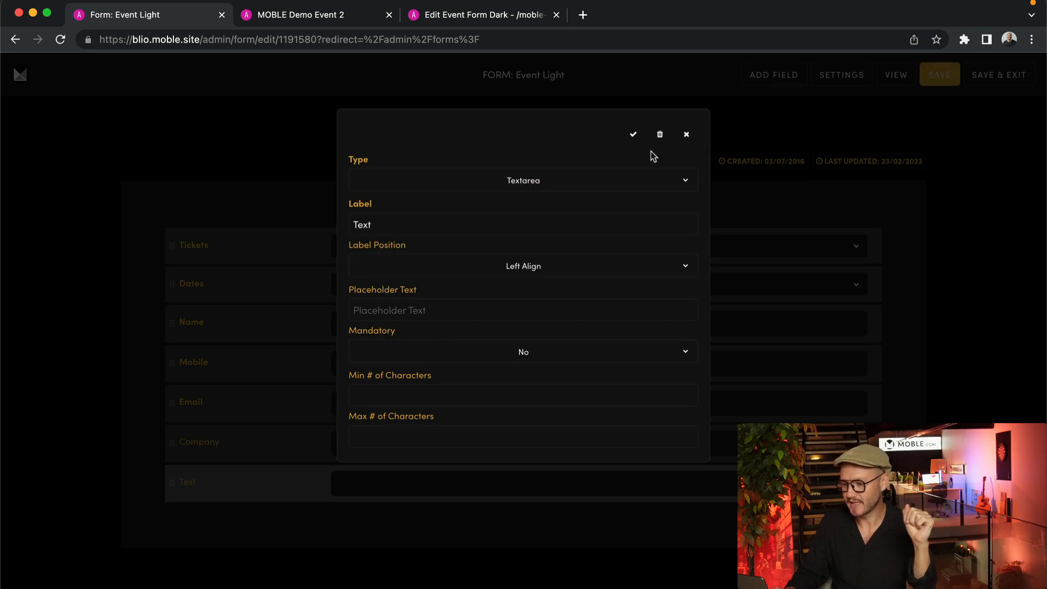
pyautogui.click(633, 134)
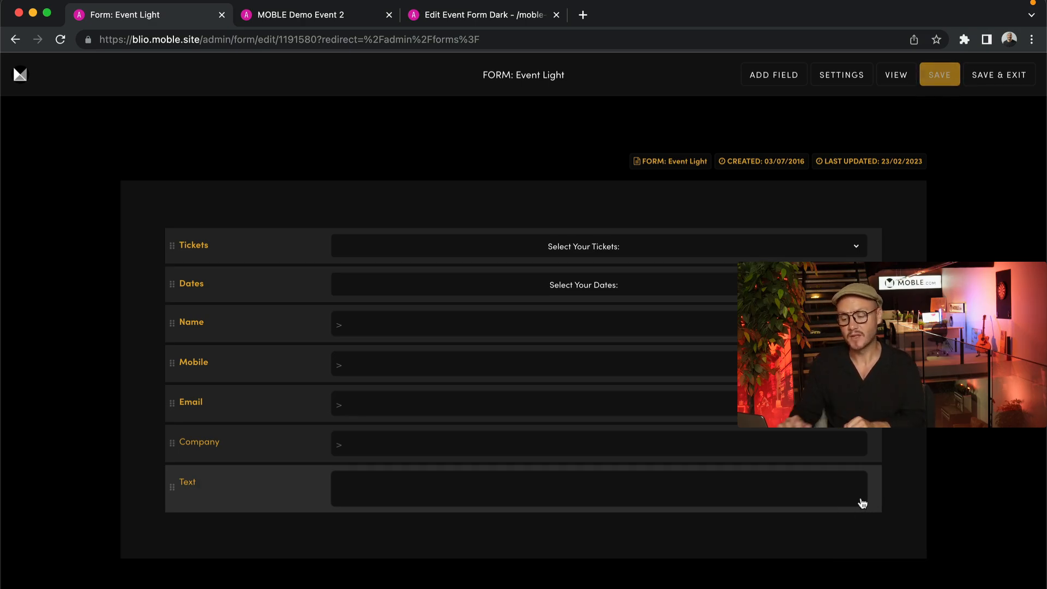
pyautogui.click(188, 483)
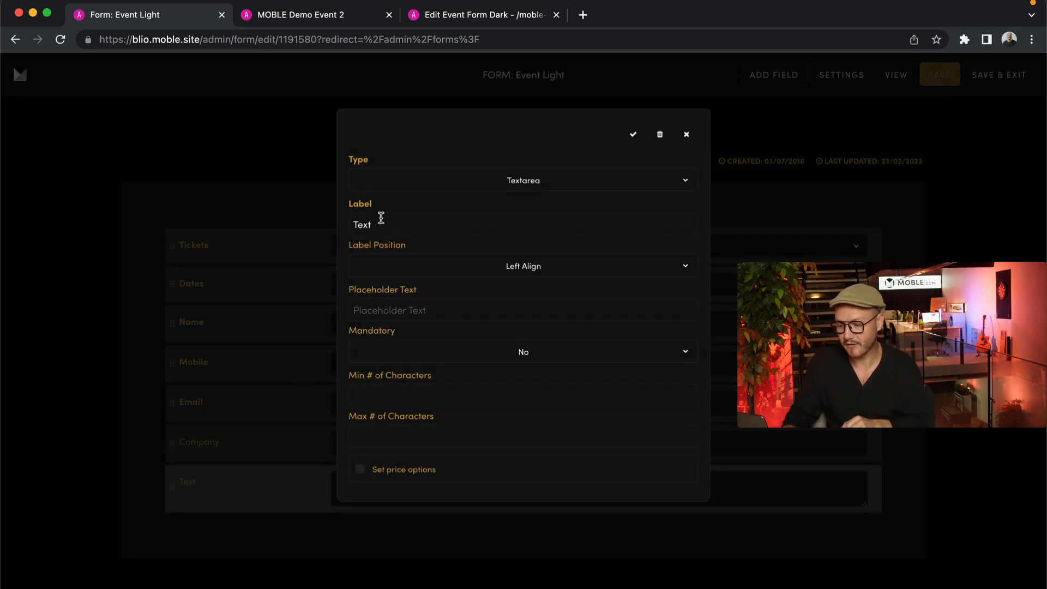
pyautogui.moveTo(381, 218); pyautogui.dragTo(320, 226)
pyautogui.write('Enquiry')
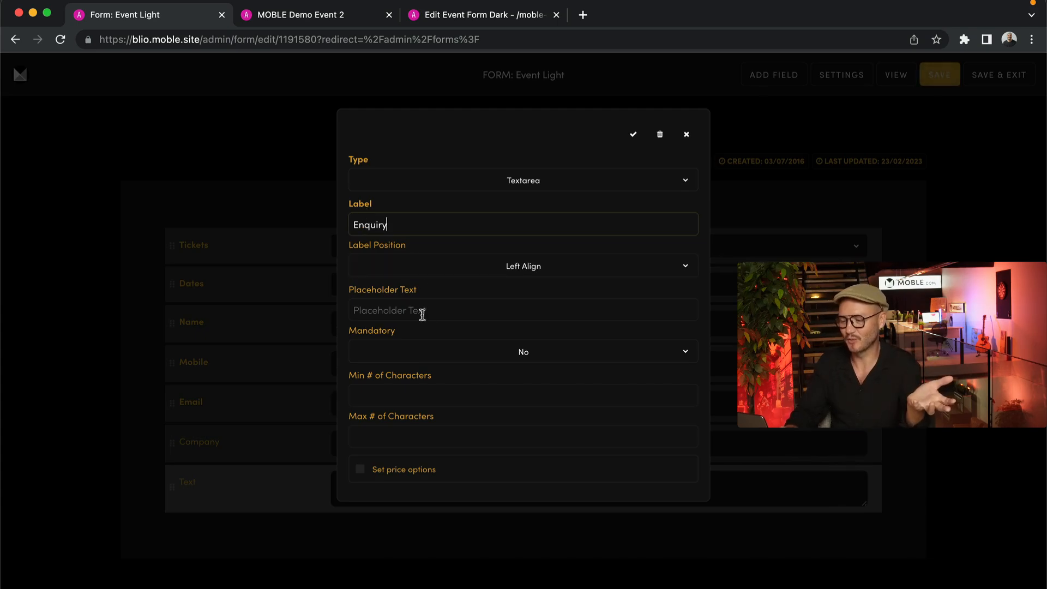
pyautogui.click(633, 134)
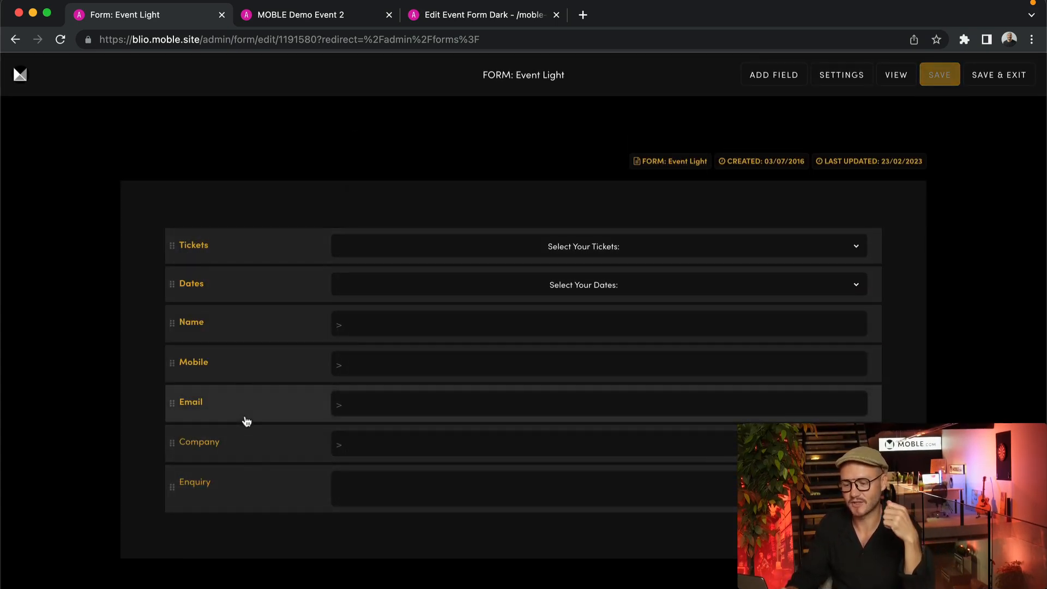
# Recheck the Enquiry field's Textarea type, then switch to the live event page
pyautogui.click(278, 482)
pyautogui.click(578, 177)
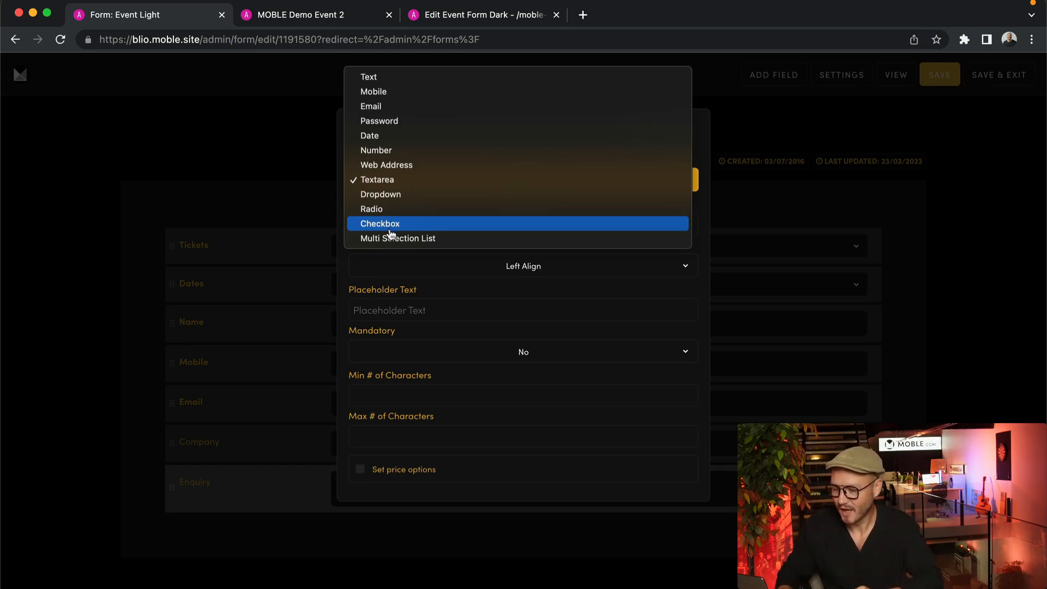
pyautogui.click(338, 19)
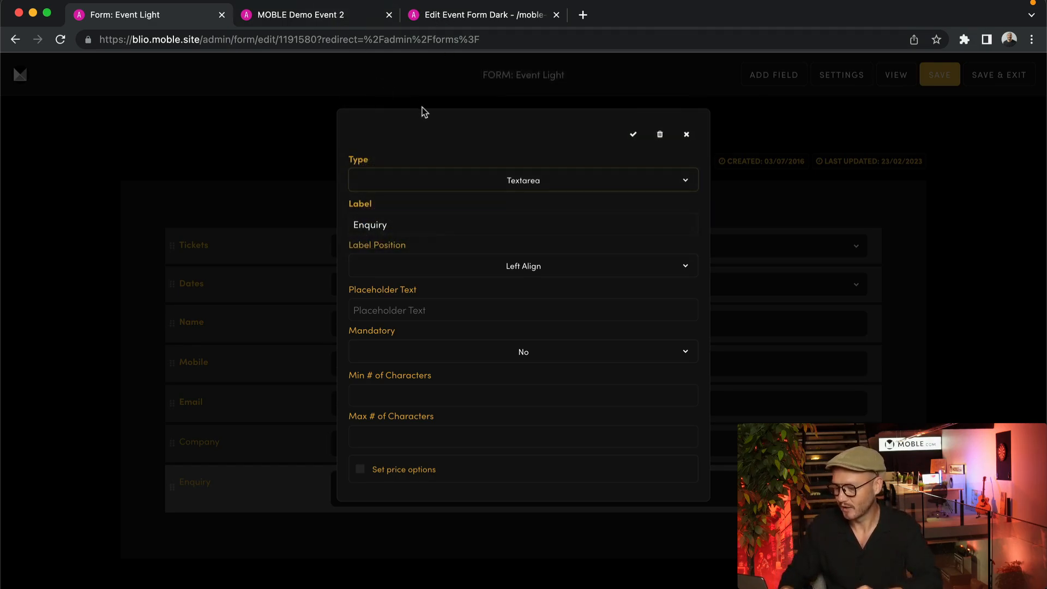
pyautogui.click(320, 16)
# Tick and untick the $29 Concession and $49 Adult tickets, then return to the form editor
pyautogui.click(885, 335)
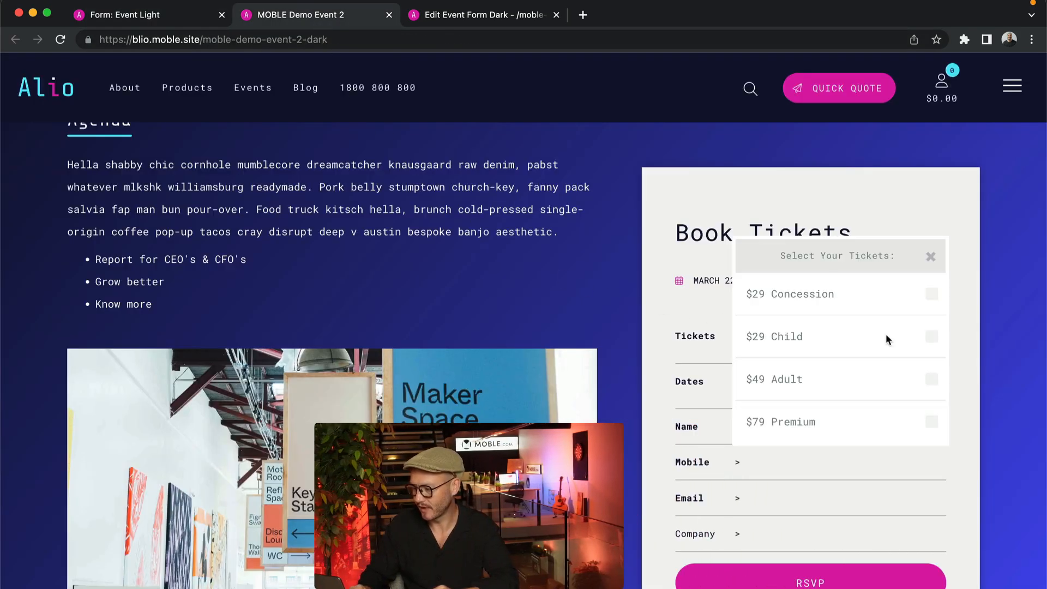
pyautogui.click(931, 295)
pyautogui.click(935, 379)
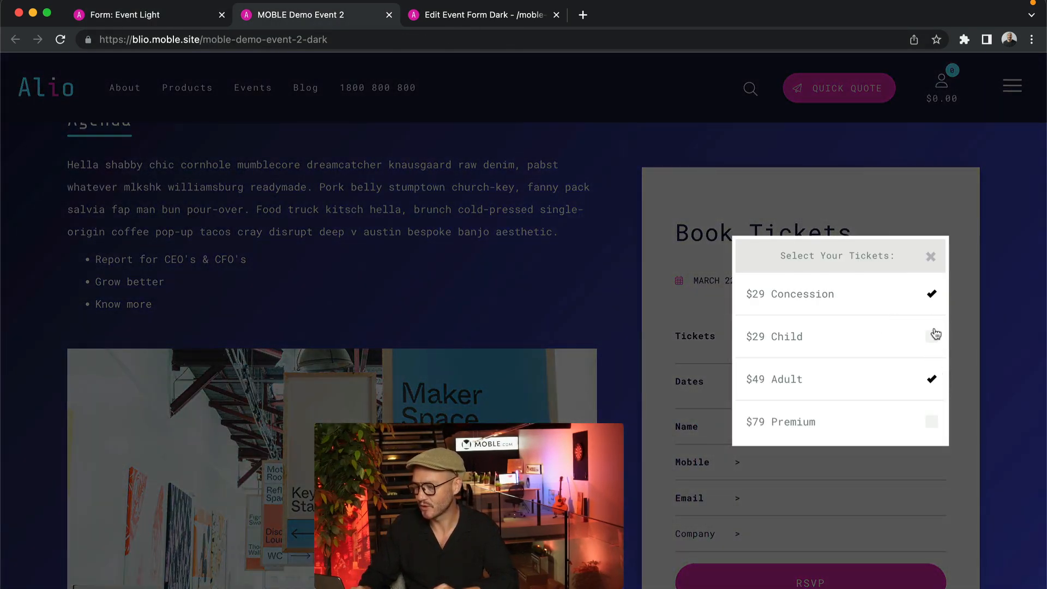
pyautogui.click(931, 294)
pyautogui.click(932, 378)
pyautogui.click(931, 256)
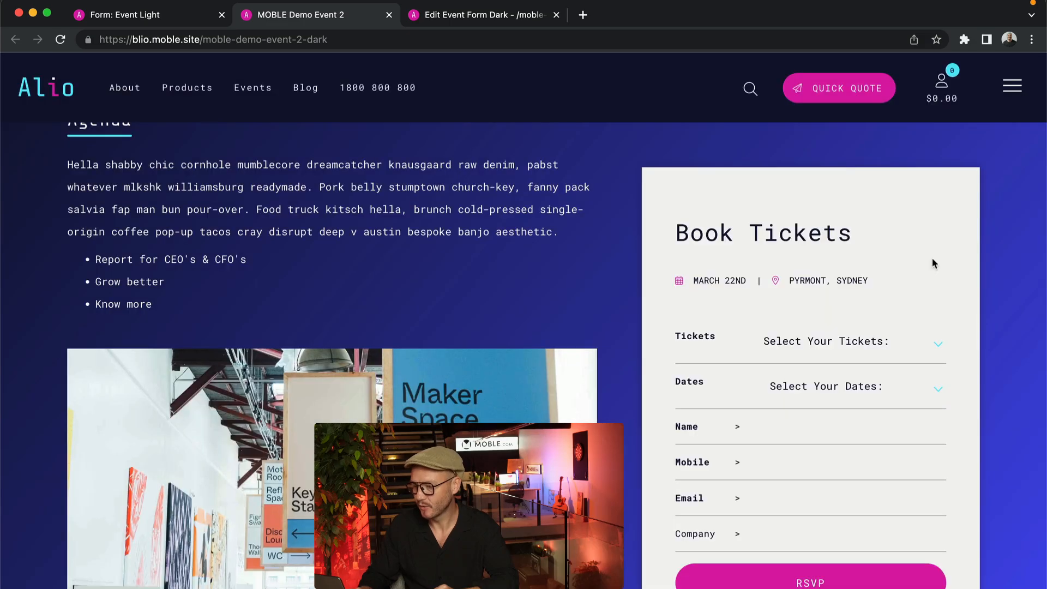
pyautogui.click(188, 19)
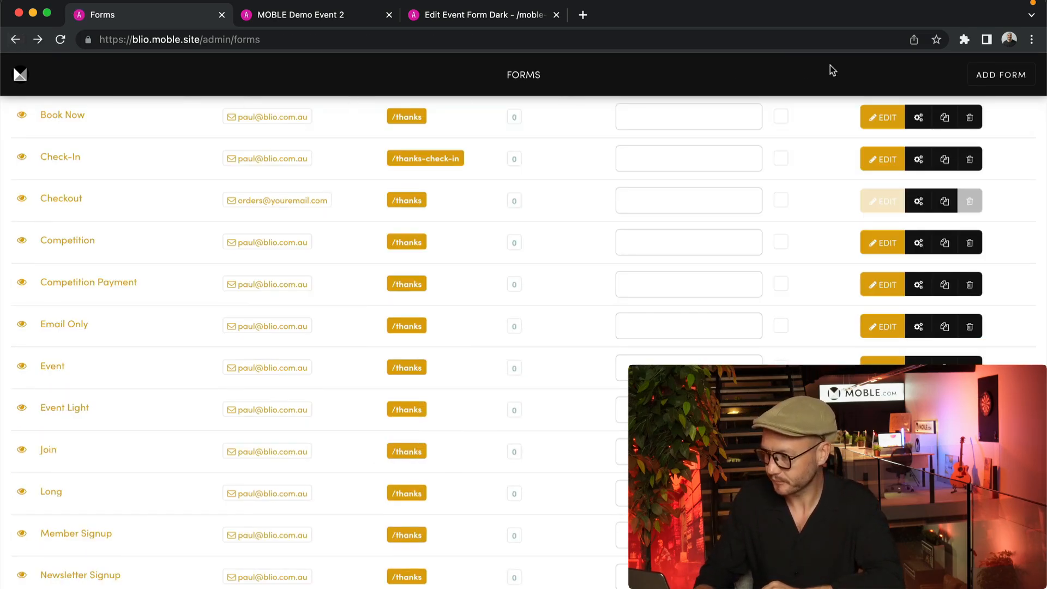
# Add a new form named 'Test Form' with the Standard form type
pyautogui.click(1007, 80)
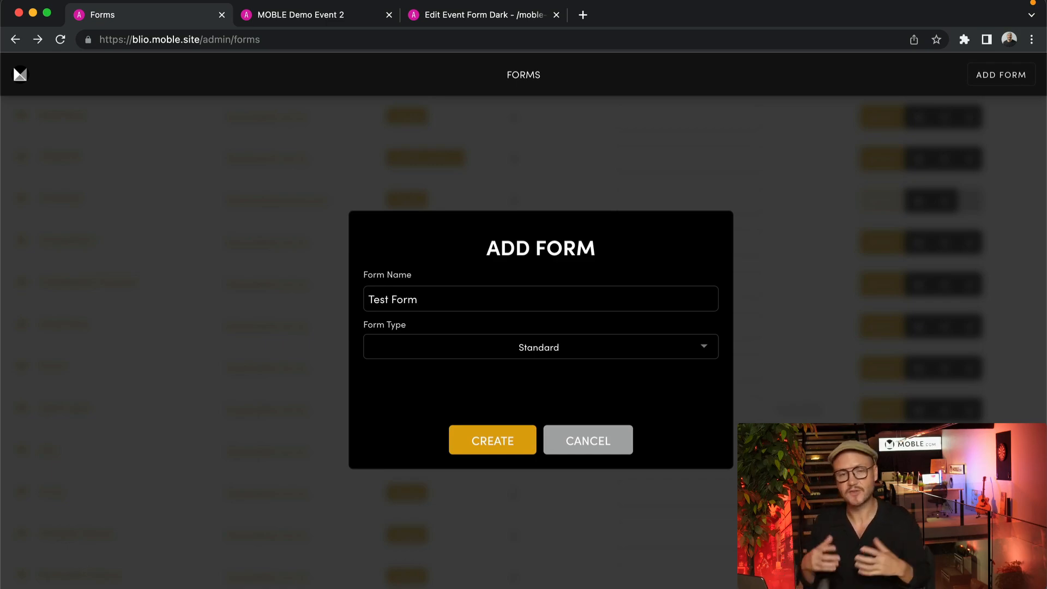
pyautogui.click(460, 357)
pyautogui.scroll(-3, 542, 421)
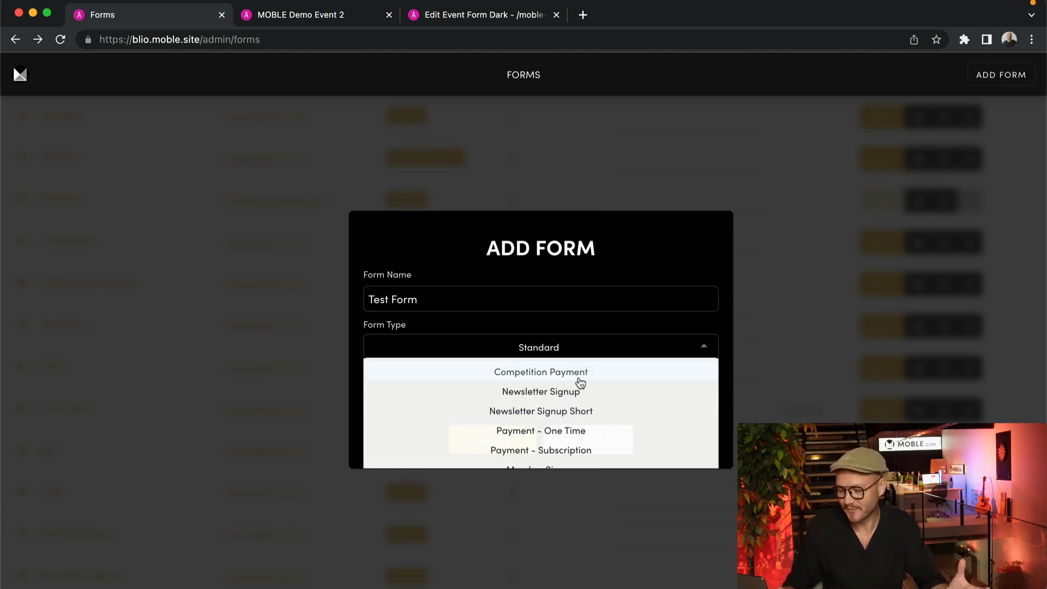
pyautogui.scroll(3, 580, 383)
pyautogui.click(541, 370)
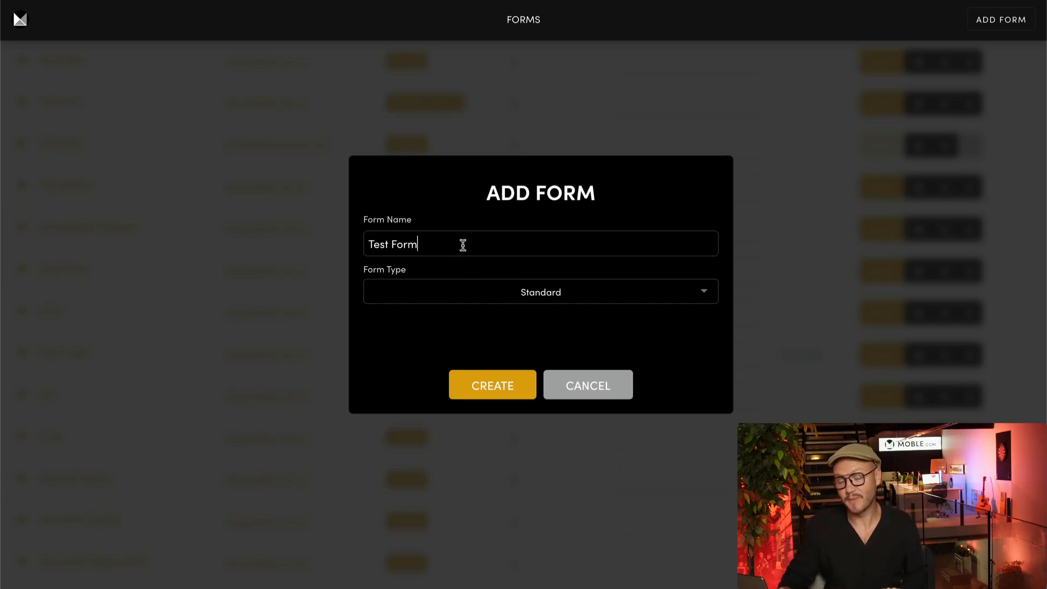
pyautogui.click(495, 386)
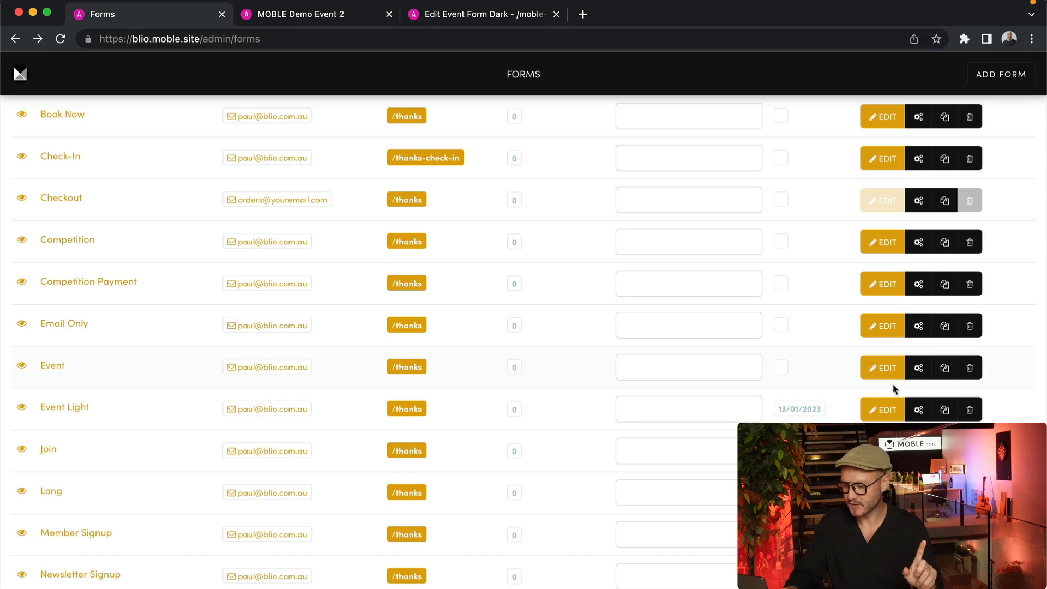
# Edit Event Light, open its Event Form page in a new tab, then return to the editor
pyautogui.click(887, 411)
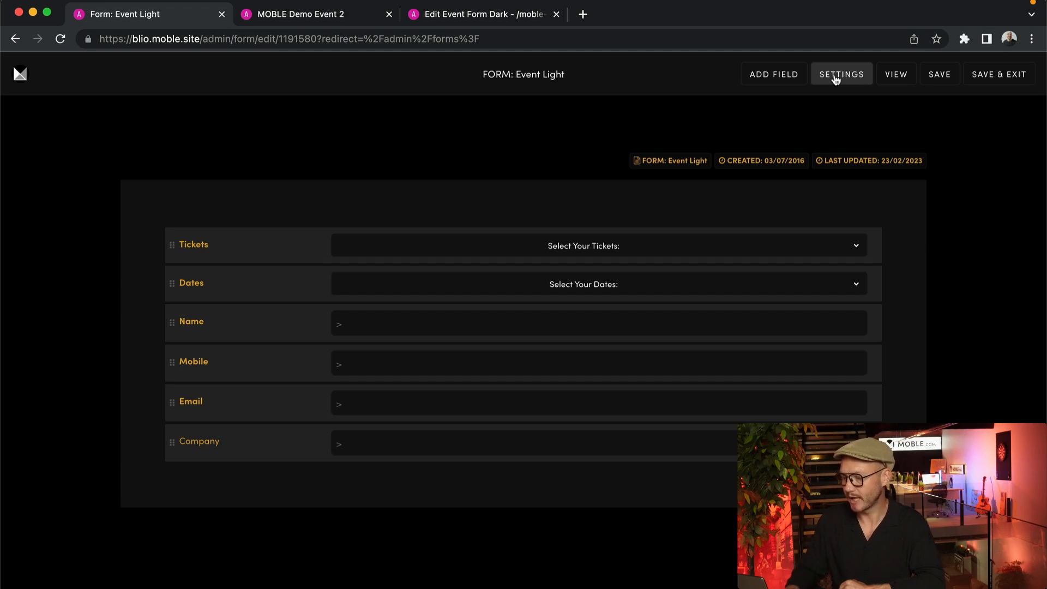
pyautogui.click(895, 81)
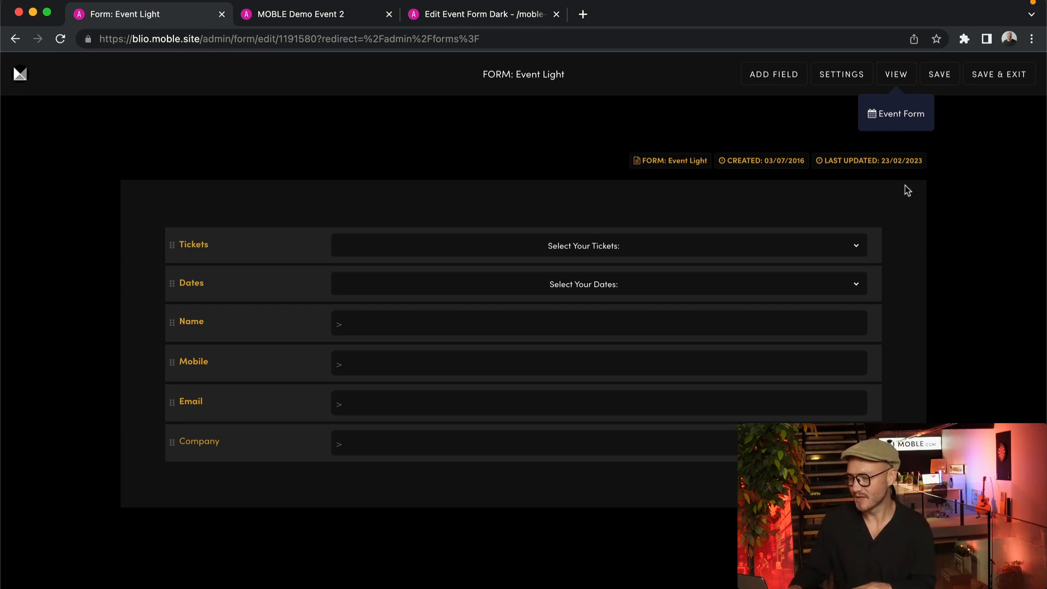
pyautogui.click(899, 115)
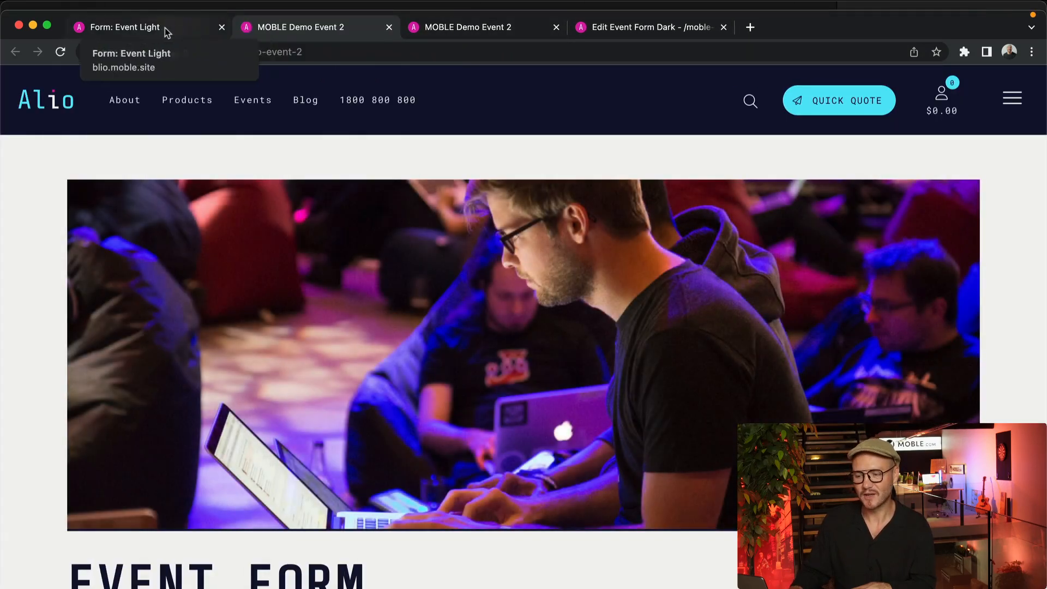
pyautogui.click(145, 30)
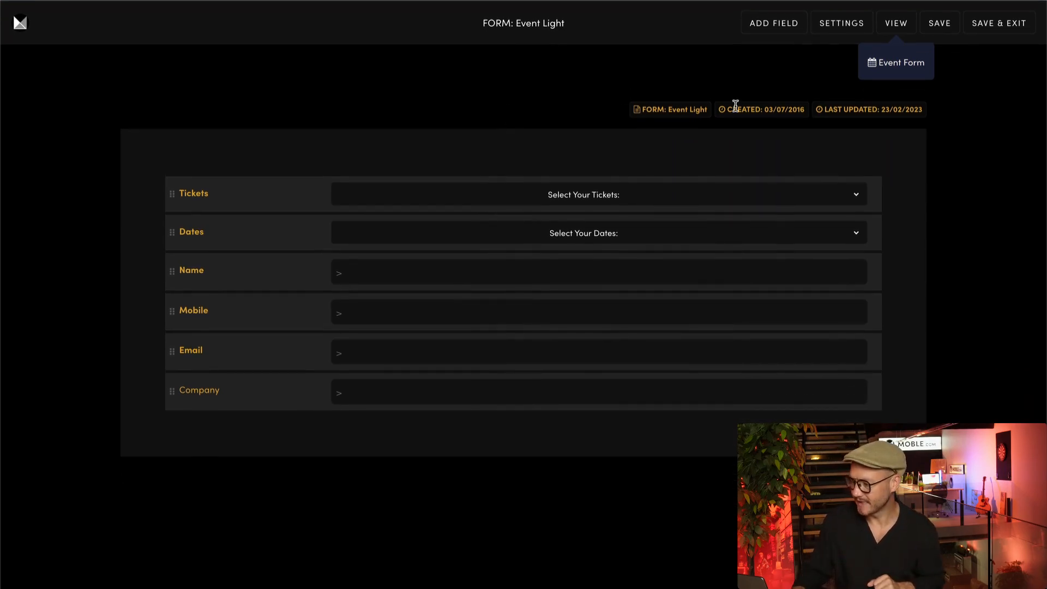
# Jump through the submit button, email, payment and Integrations settings, ending back on General
pyautogui.click(848, 26)
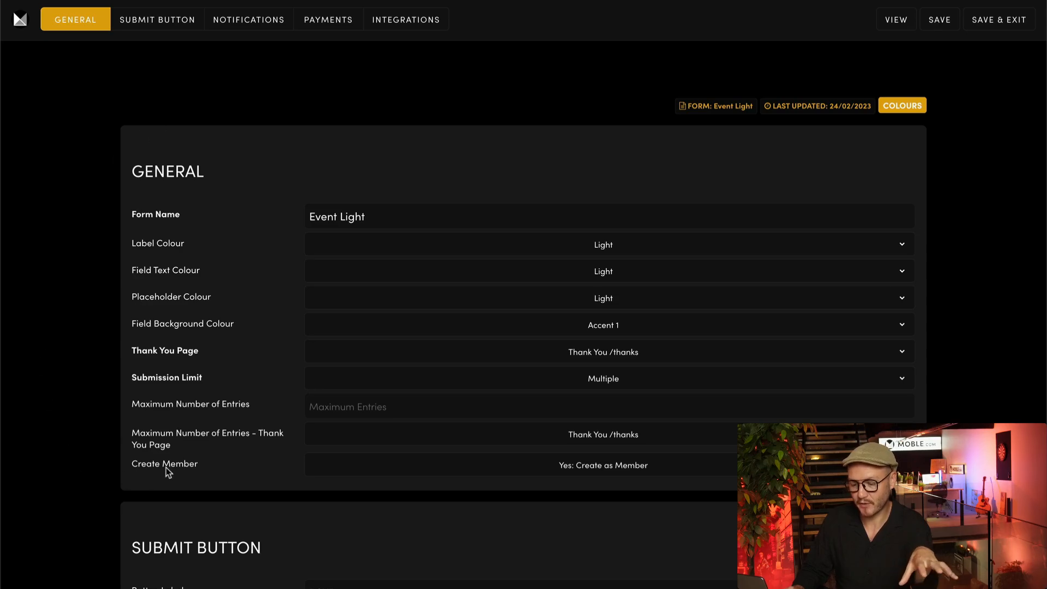
pyautogui.click(180, 27)
pyautogui.scroll(1, 160, 100)
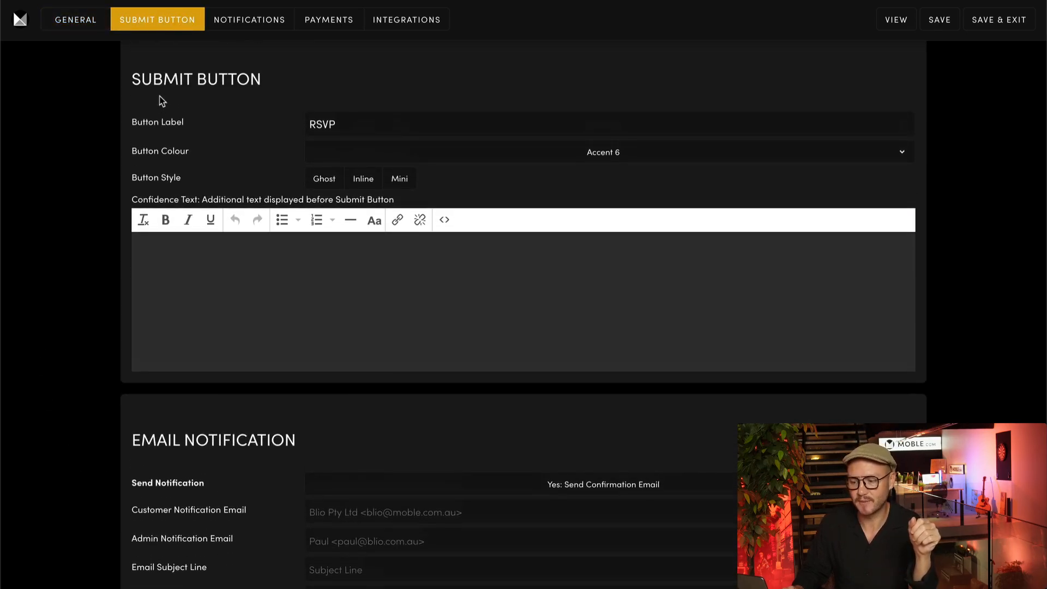
pyautogui.click(249, 19)
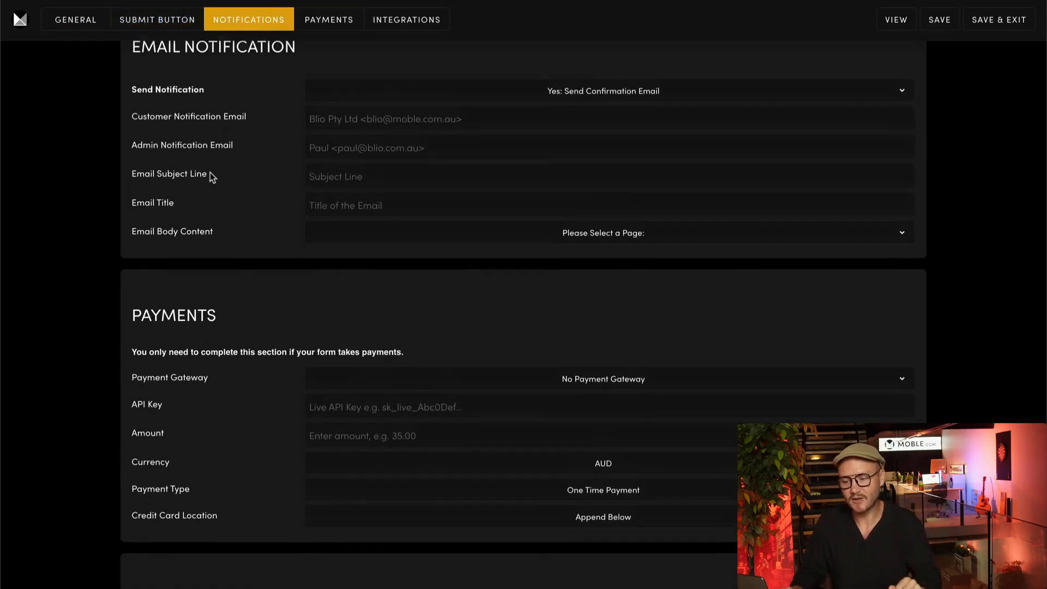
pyautogui.scroll(1, 211, 172)
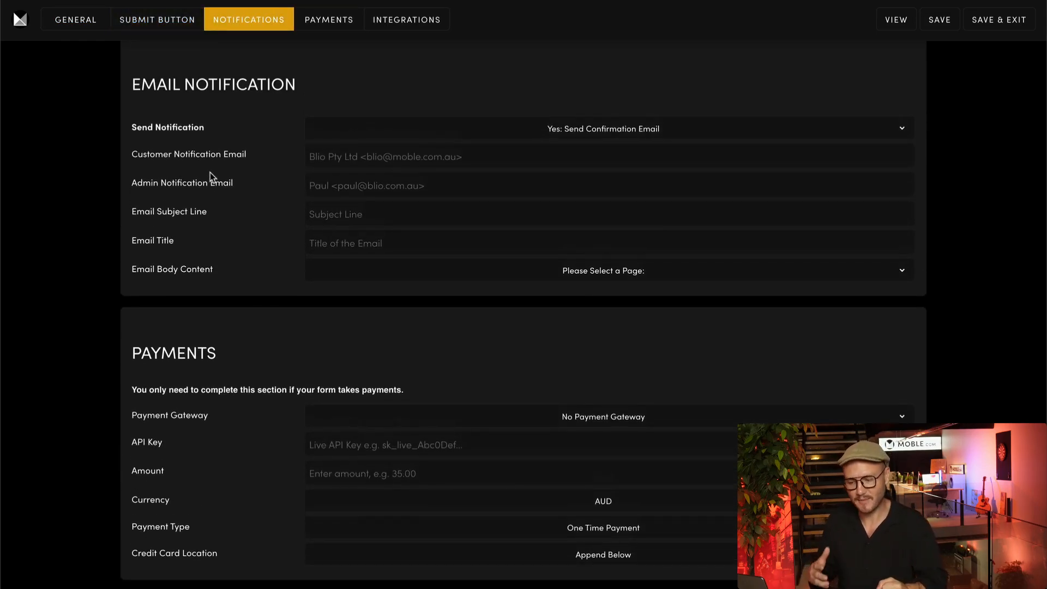
pyautogui.click(326, 22)
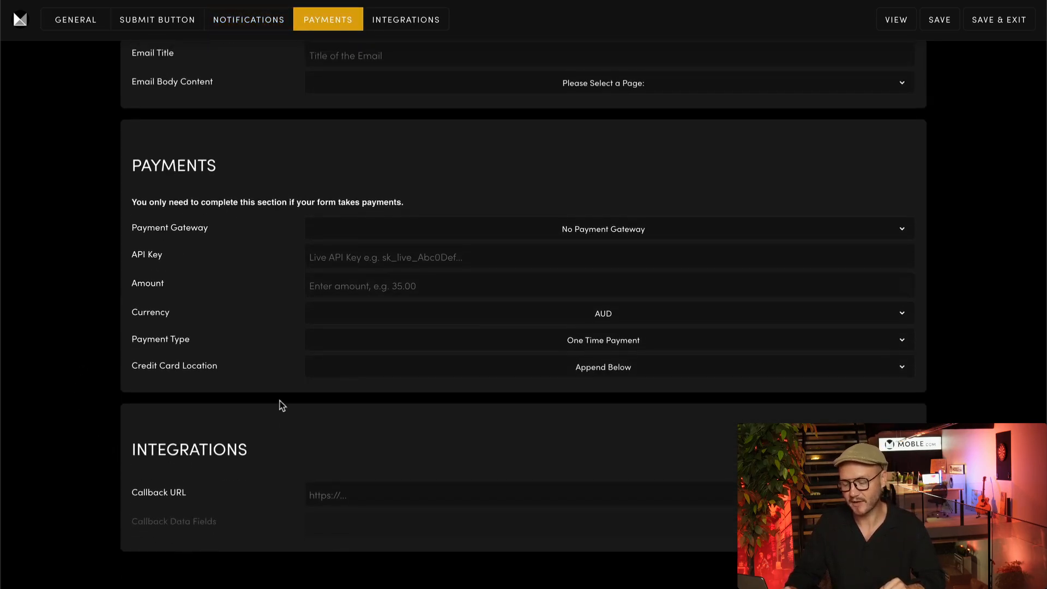
pyautogui.click(423, 32)
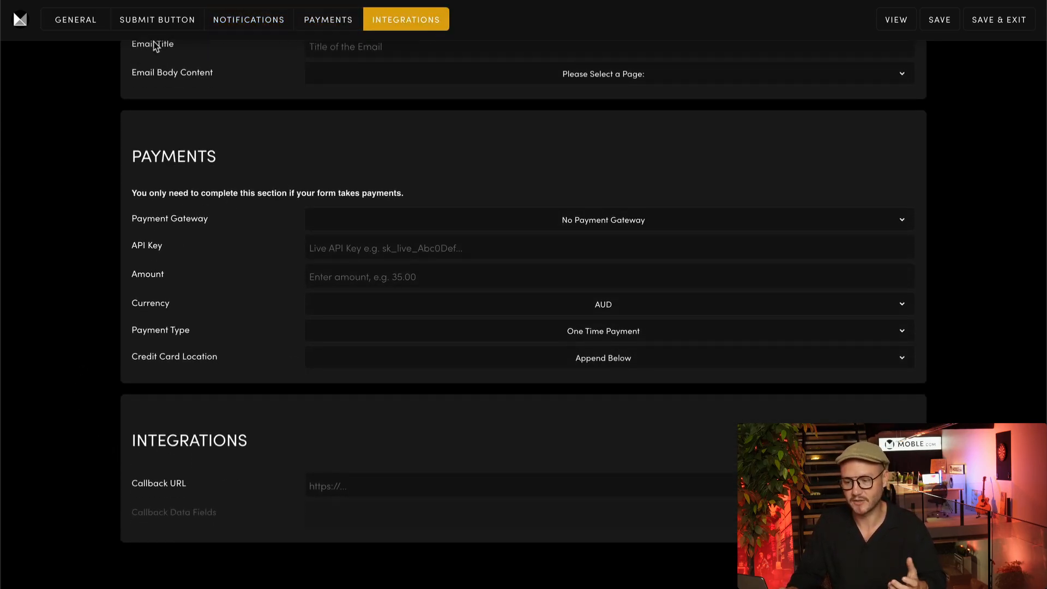
pyautogui.click(97, 28)
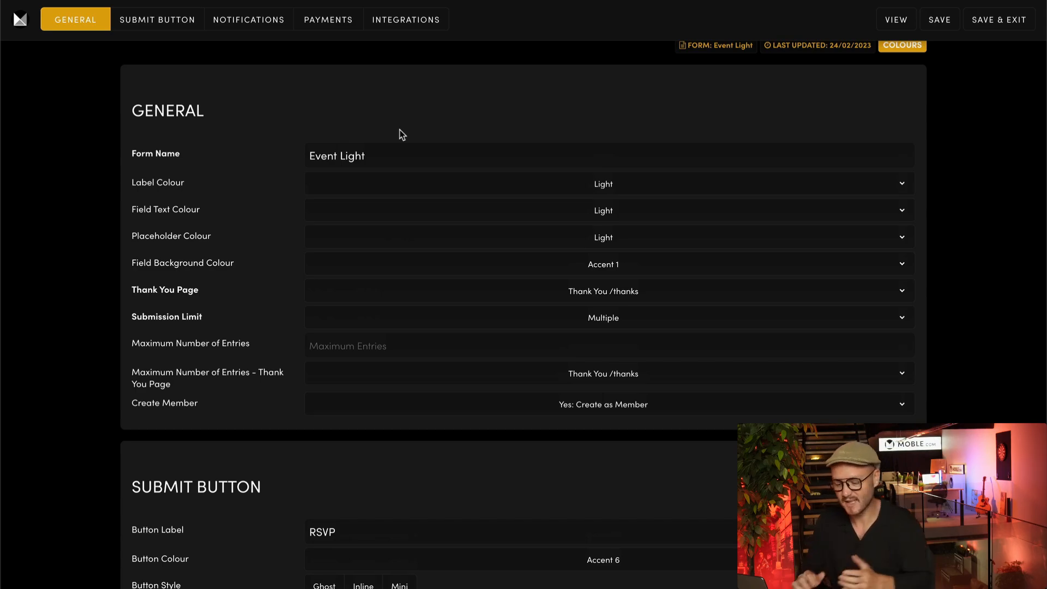
# Check the Label Colour choices, keep Light, and open the COLOURS palette editor
pyautogui.scroll(-3, 263, 410)
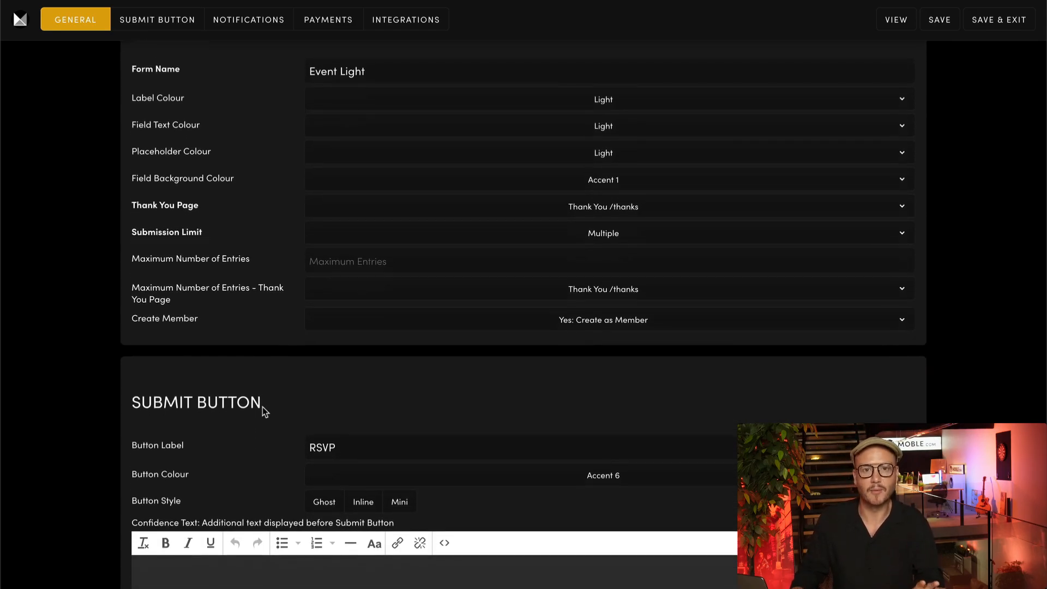
pyautogui.scroll(-2, 262, 407)
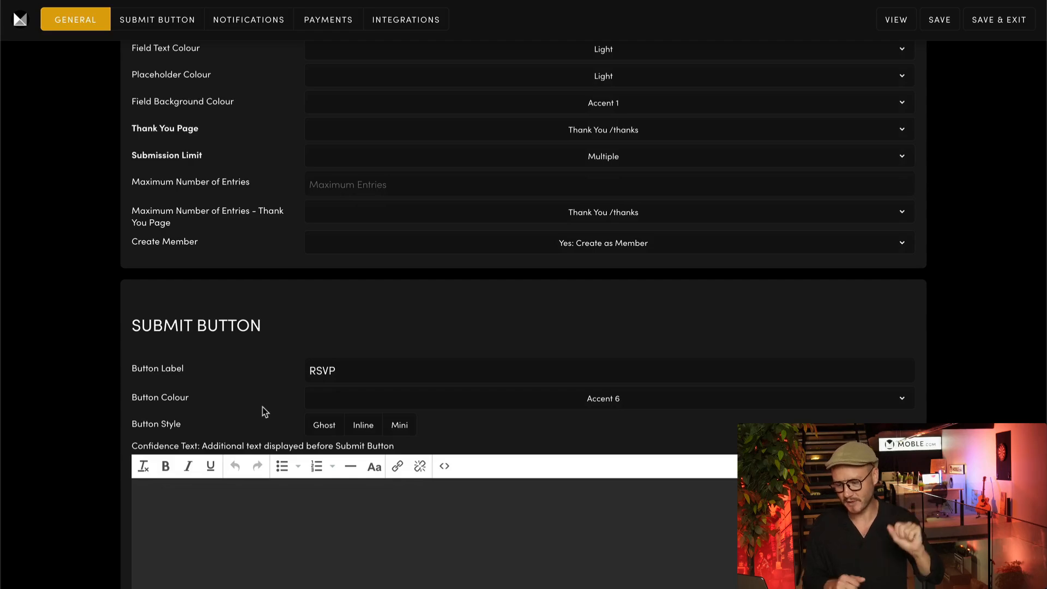
pyautogui.scroll(4, 263, 407)
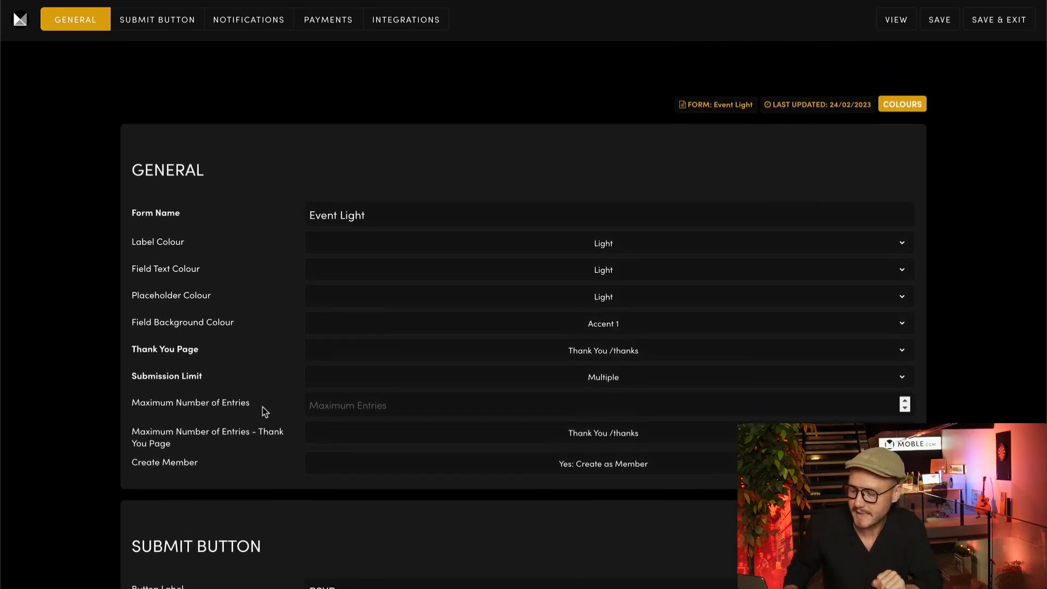
pyautogui.click(465, 250)
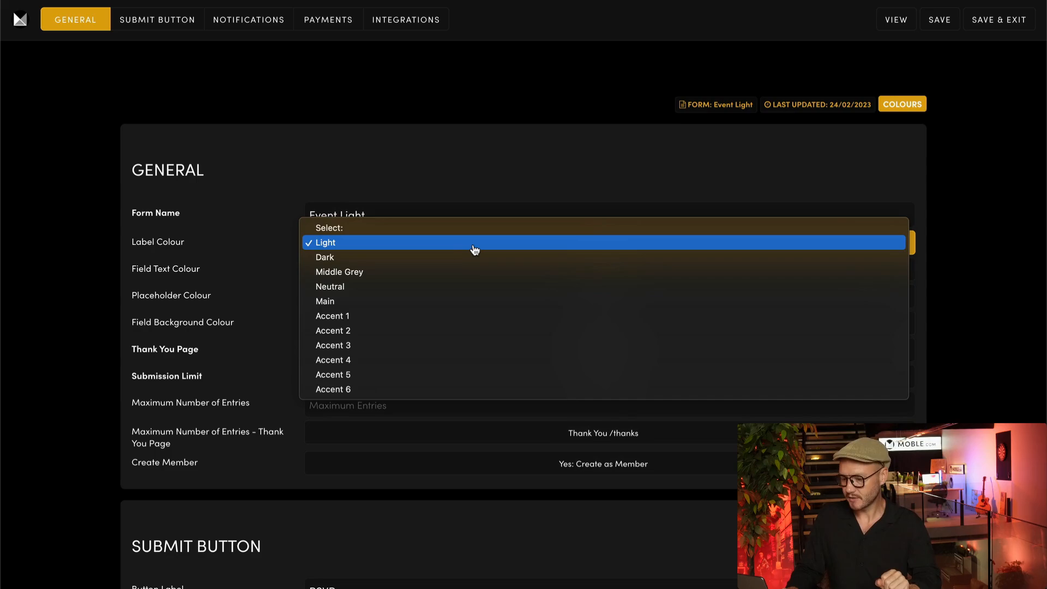
pyautogui.click(275, 249)
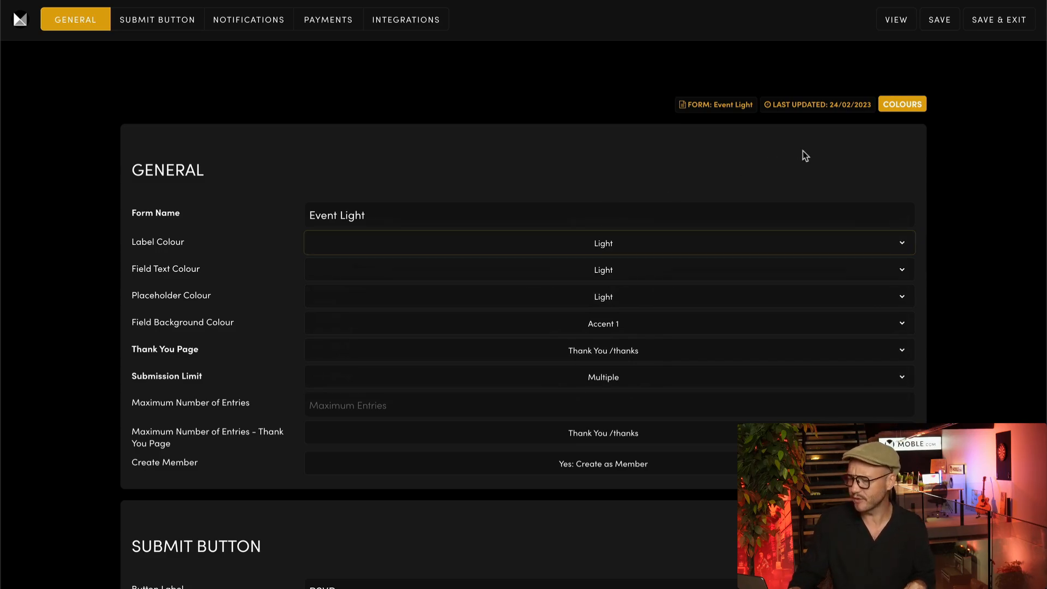
pyautogui.click(909, 104)
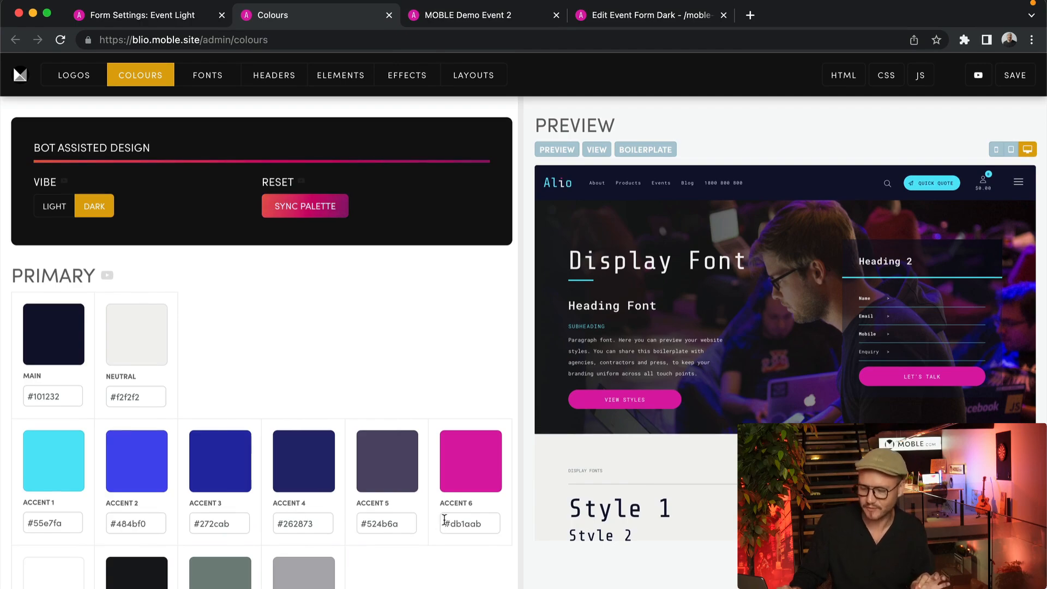
# Scroll the site palette, then go back to the 'Form Settings: Event Light' tab
pyautogui.scroll(-1, 222, 180)
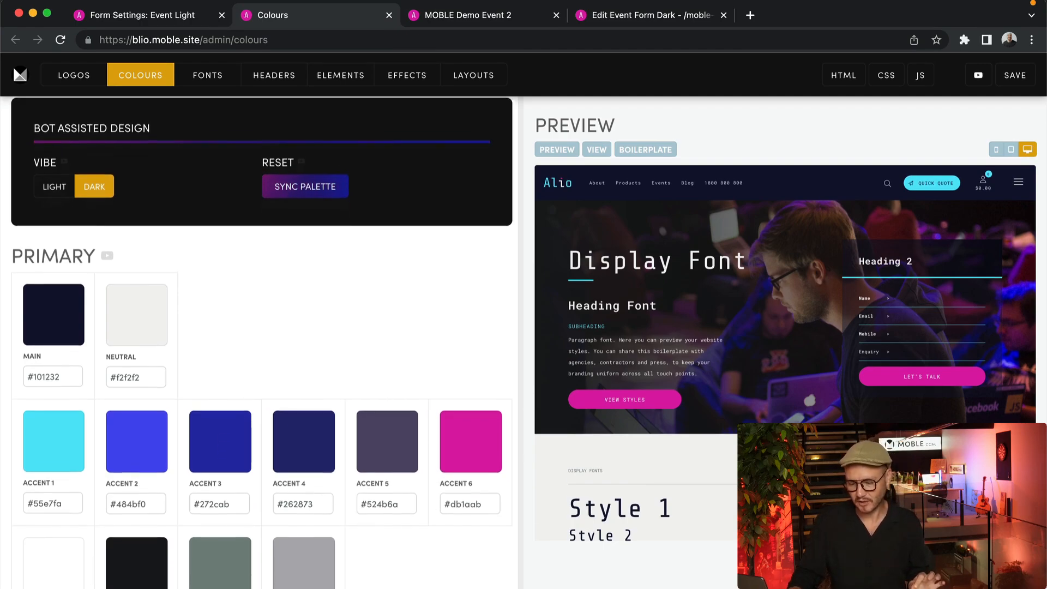
pyautogui.click(166, 15)
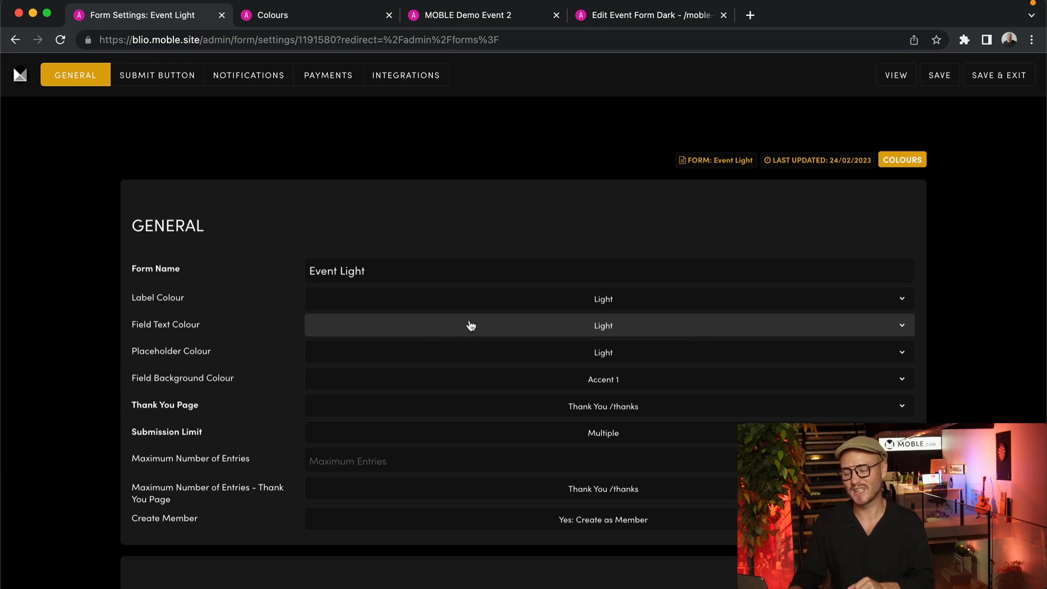
# Recheck the Label Colour options keeping Light, and glance at the live MOBLE Demo Event 2 page
pyautogui.click(692, 307)
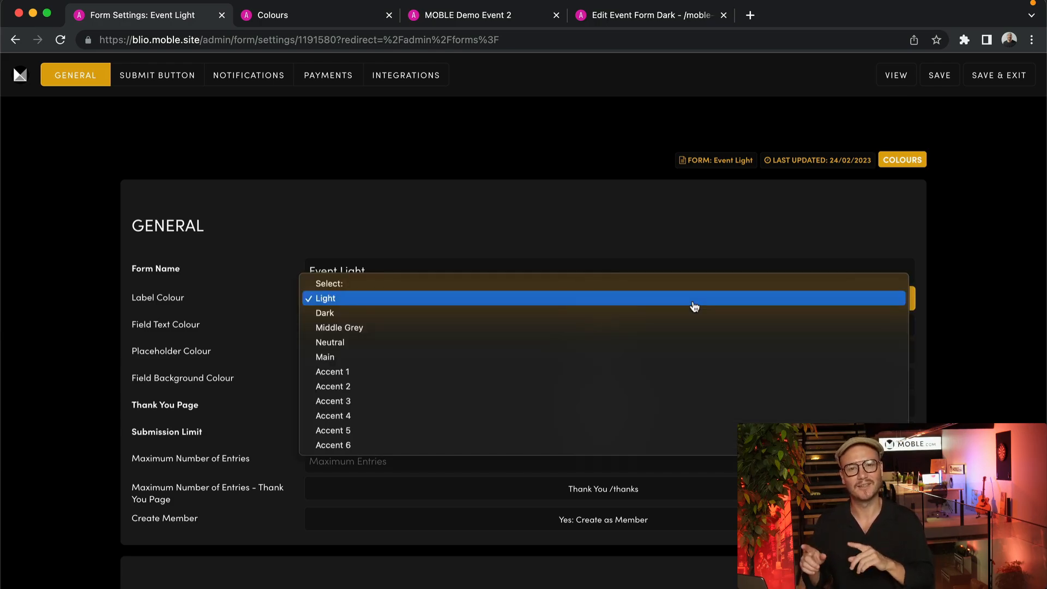
pyautogui.click(731, 224)
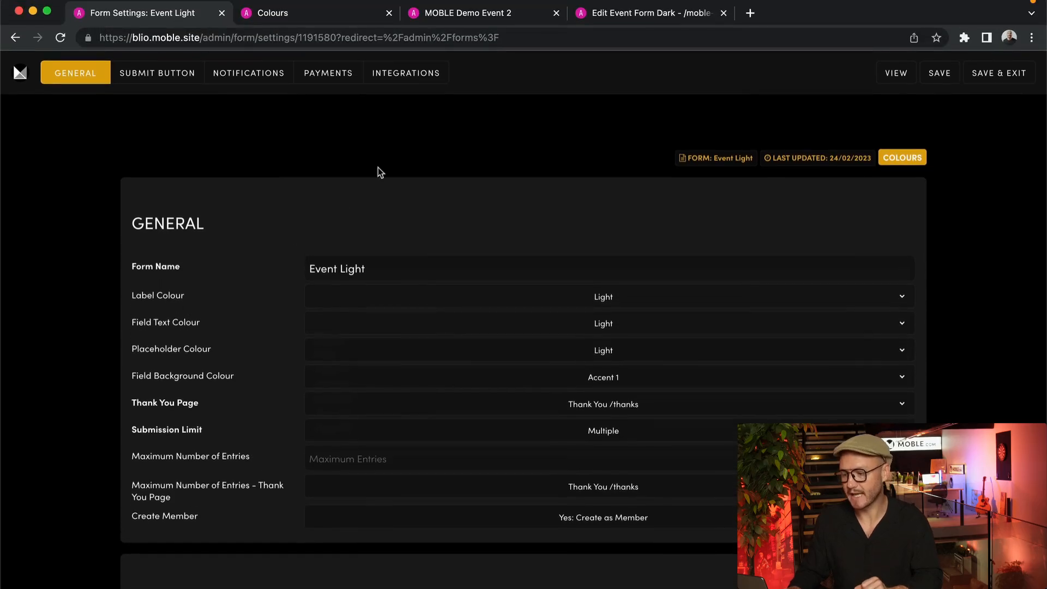
pyautogui.click(483, 14)
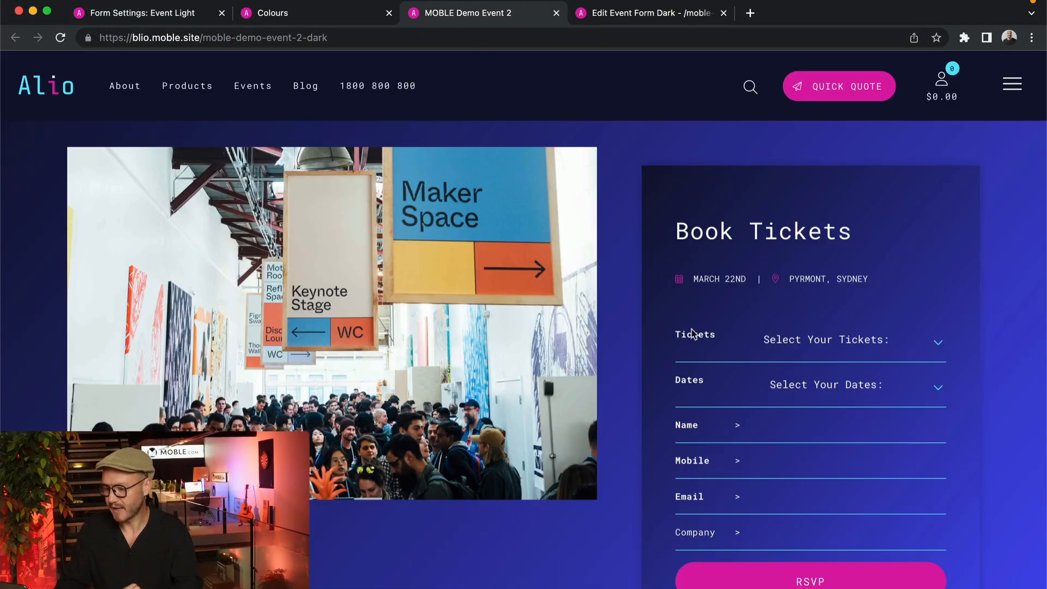
pyautogui.click(193, 15)
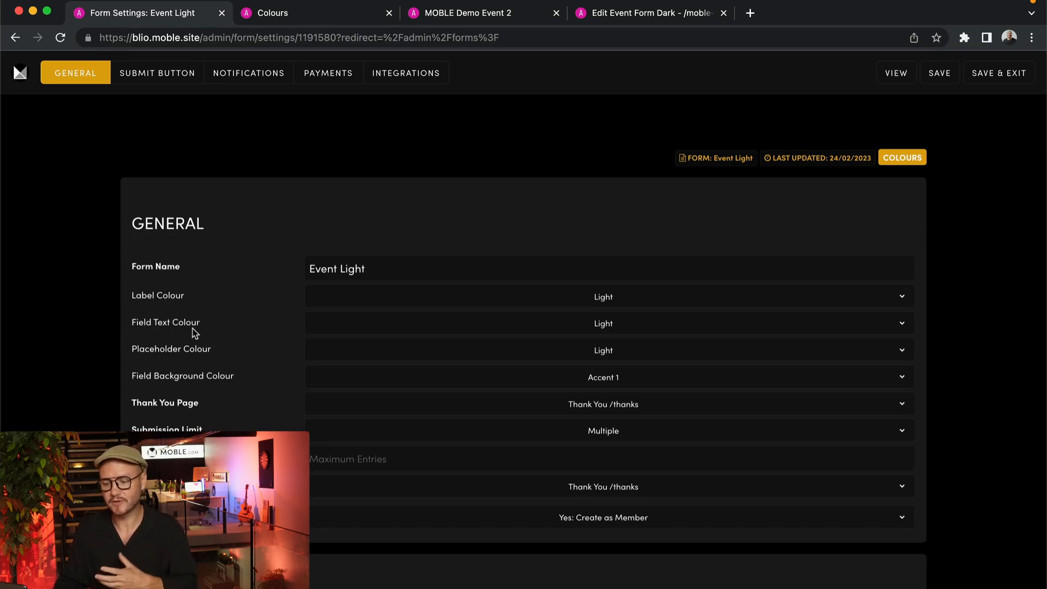
# Type a sample person's name into the Book Tickets Name field and dismiss autofill
pyautogui.click(494, 16)
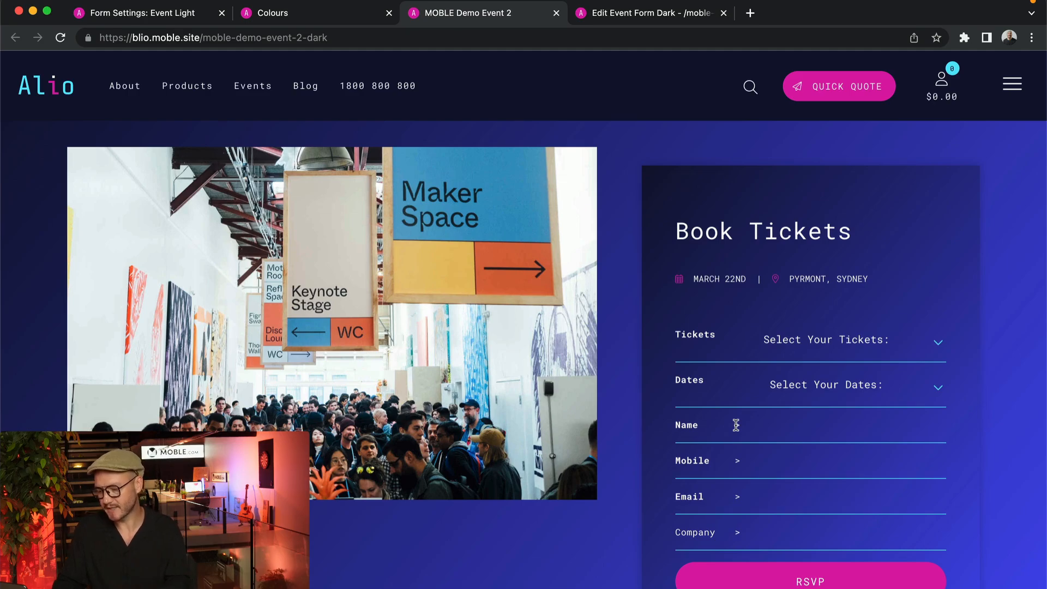
pyautogui.click(736, 424)
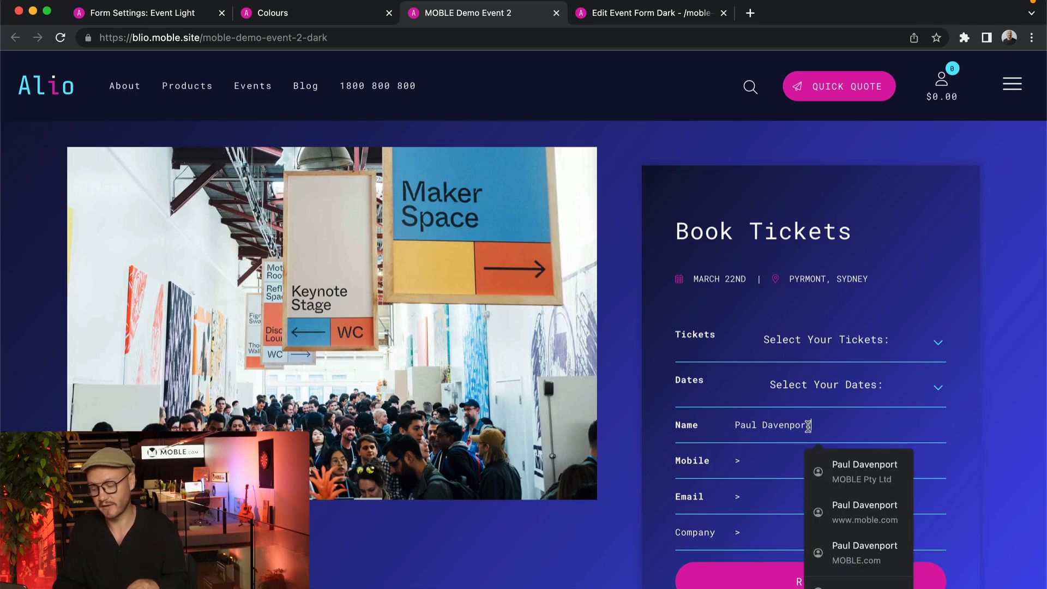
pyautogui.click(999, 400)
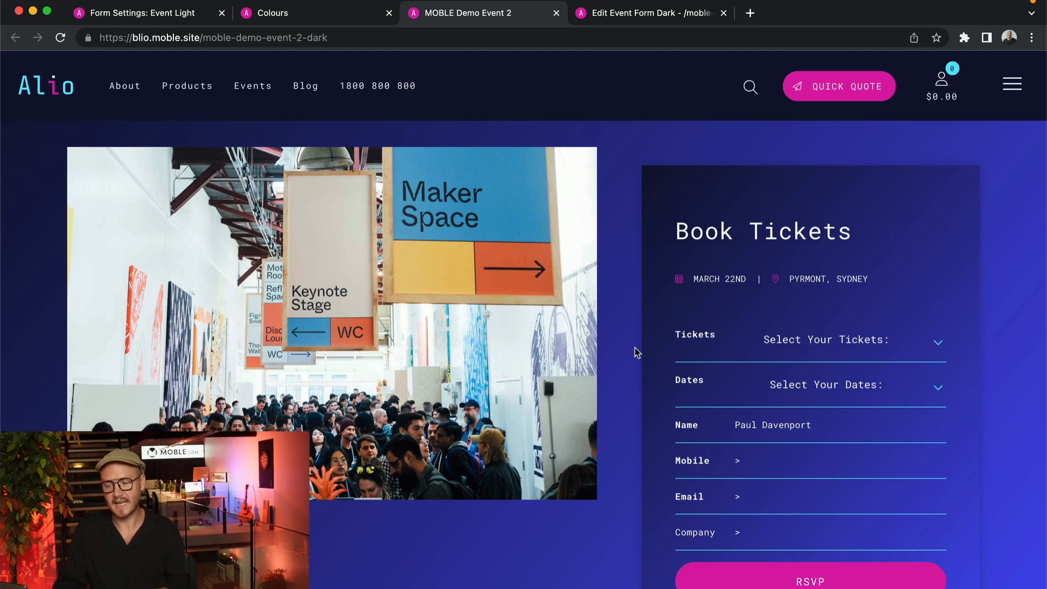
pyautogui.click(145, 17)
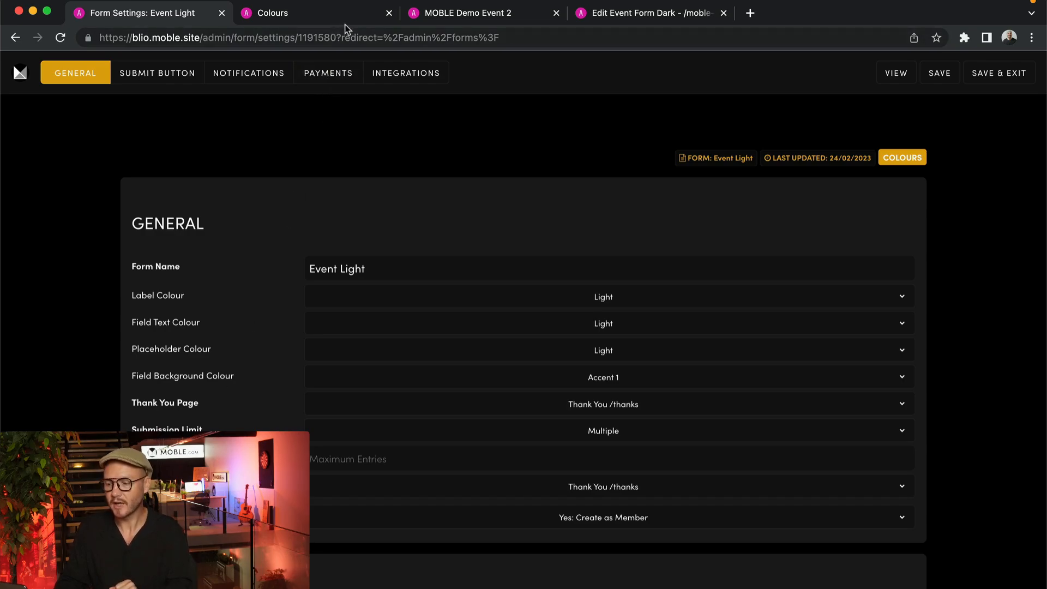
pyautogui.click(430, 17)
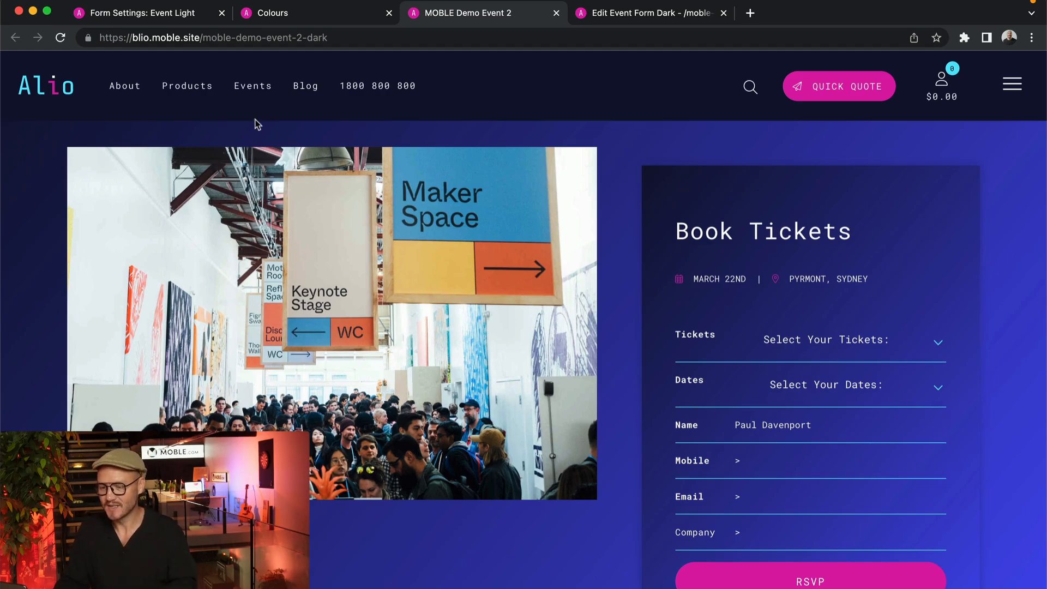
pyautogui.click(151, 20)
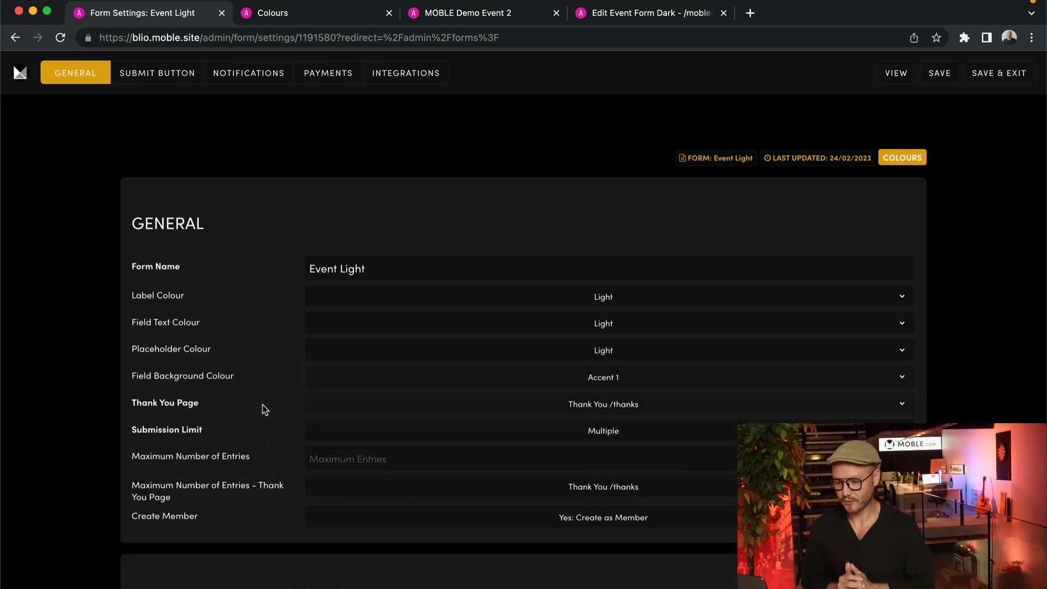
# Set the submit button colour to Accent 1, trying Ghost and toggling Inline on and off
pyautogui.scroll(-3, 265, 408)
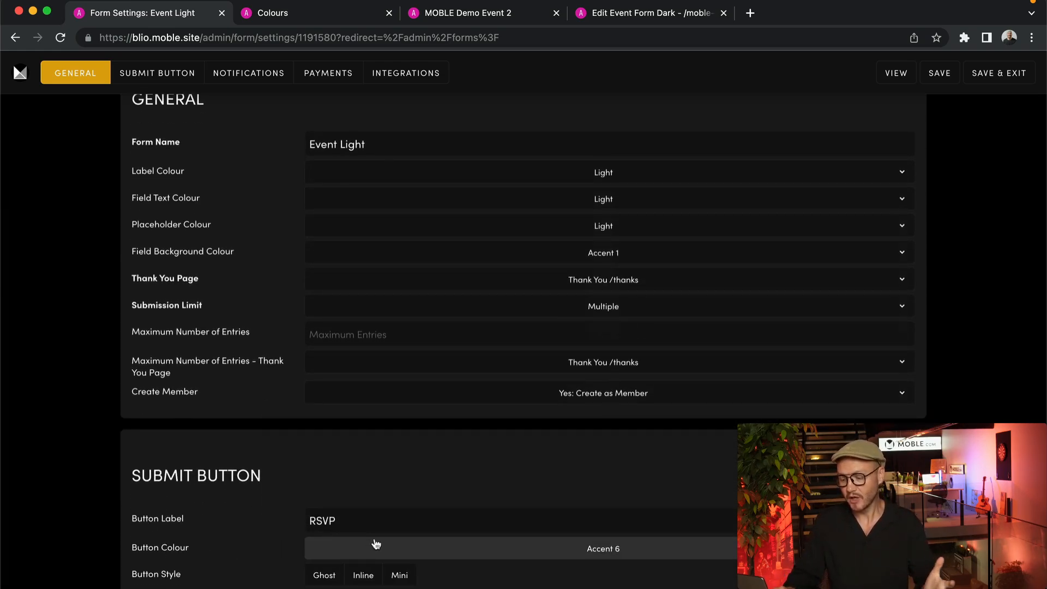
pyautogui.click(604, 553)
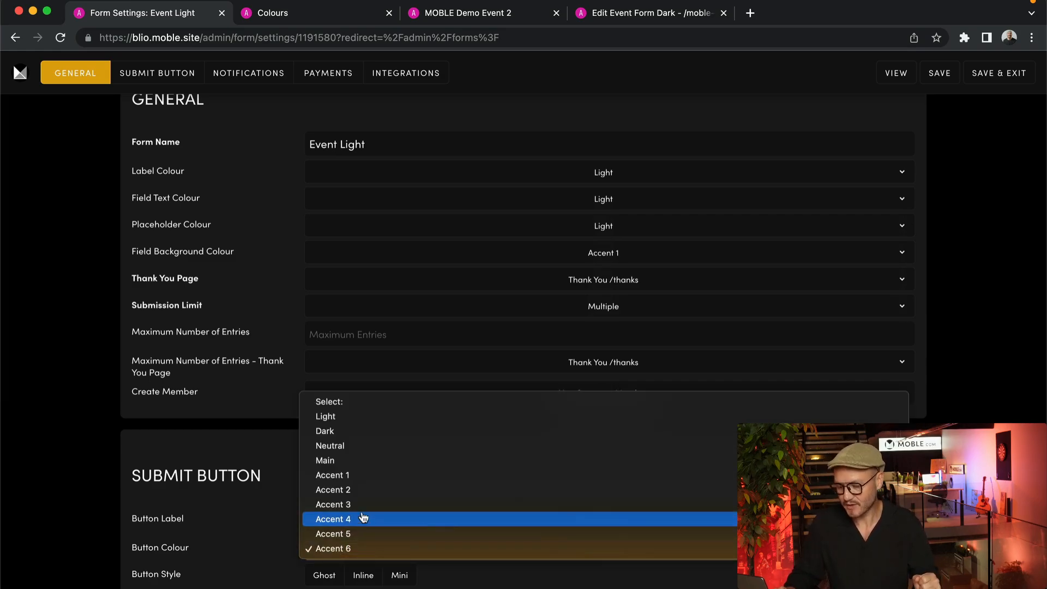
pyautogui.click(340, 475)
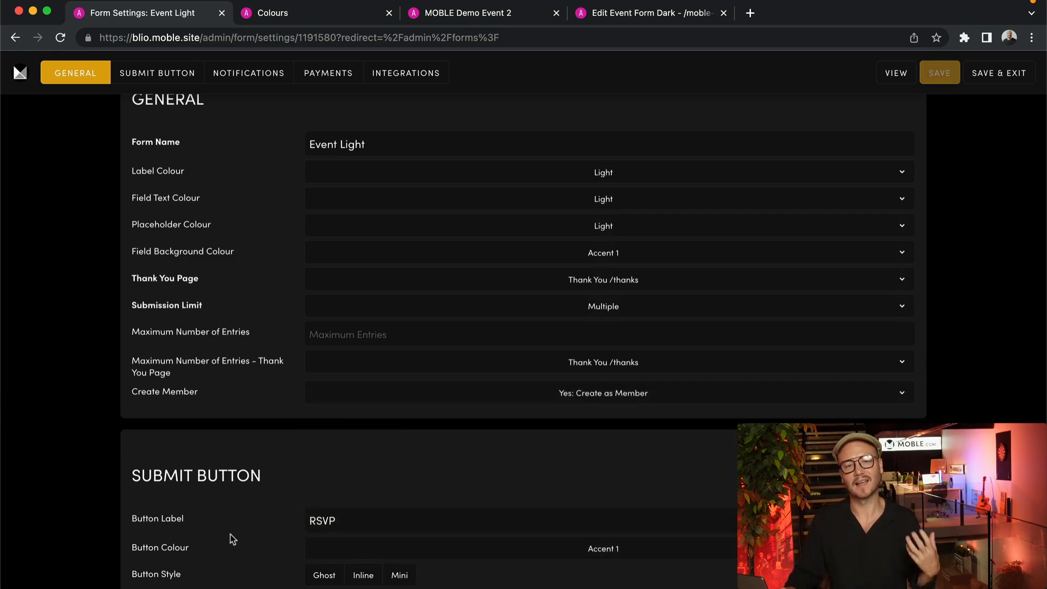
pyautogui.click(326, 577)
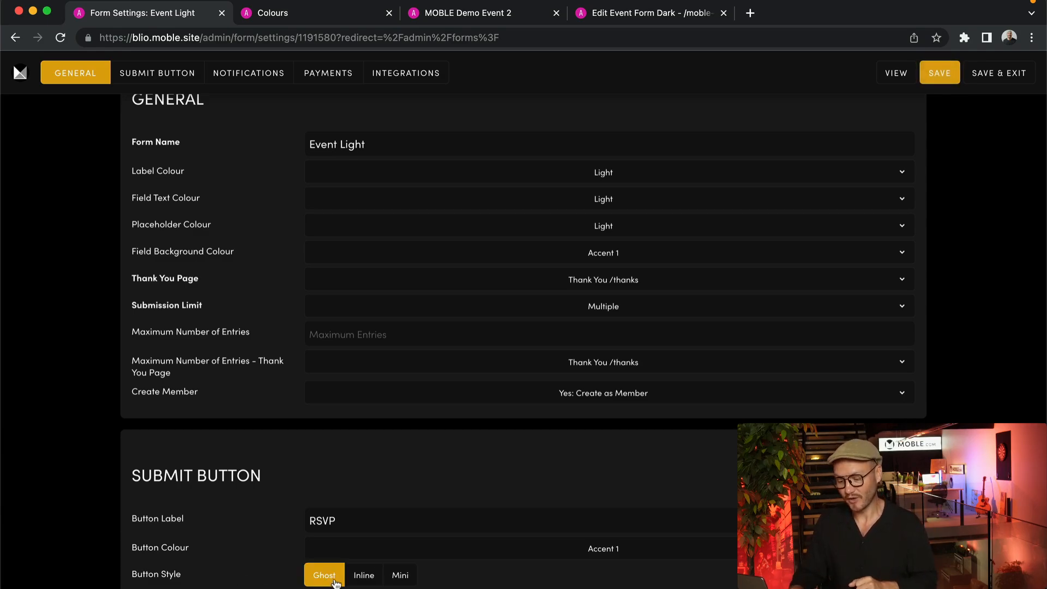
pyautogui.click(361, 578)
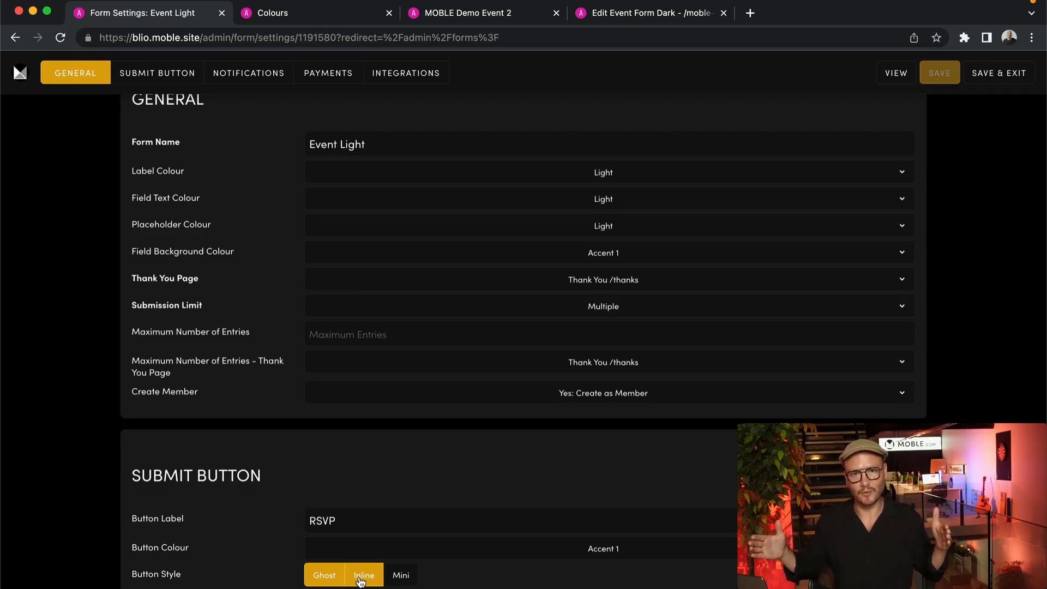
pyautogui.click(360, 582)
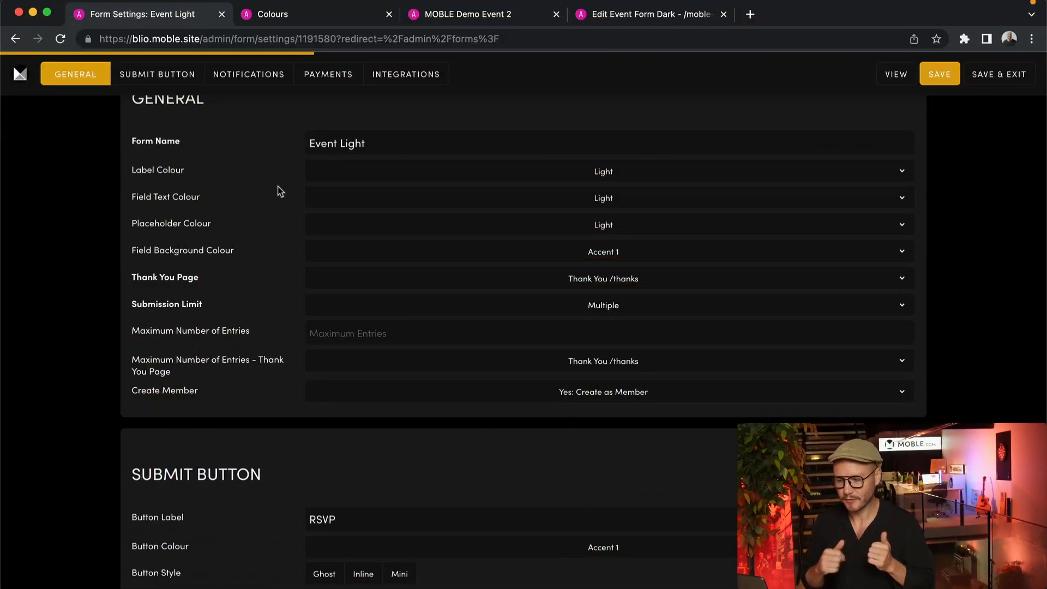
# Open the Forms list in a new tab, then open Event Form Dark's booking block settings
pyautogui.click(22, 76)
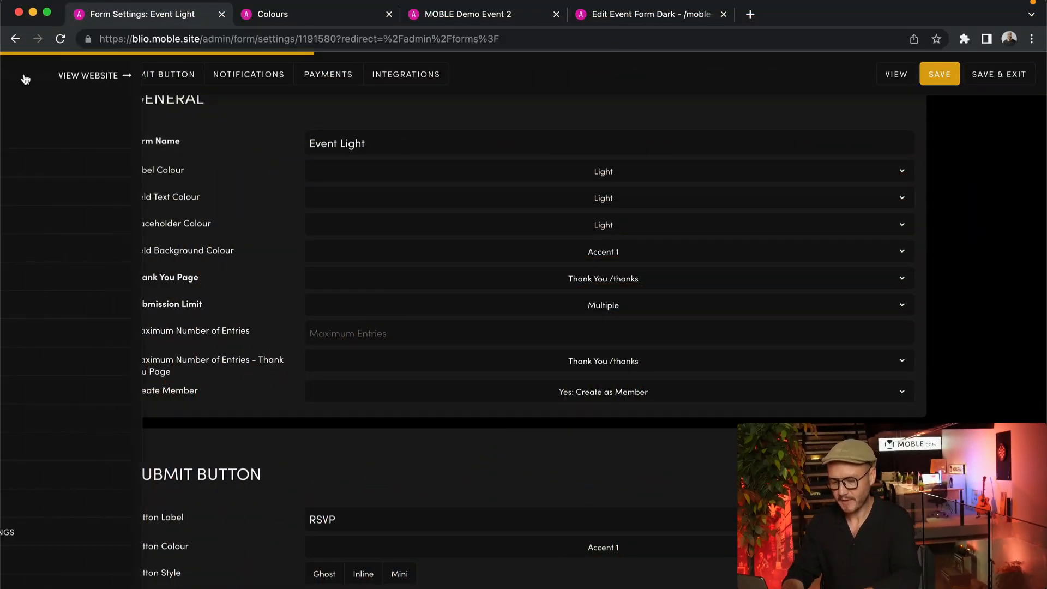
pyautogui.keyDown('super'); pyautogui.click(27, 392); pyautogui.keyUp('super')
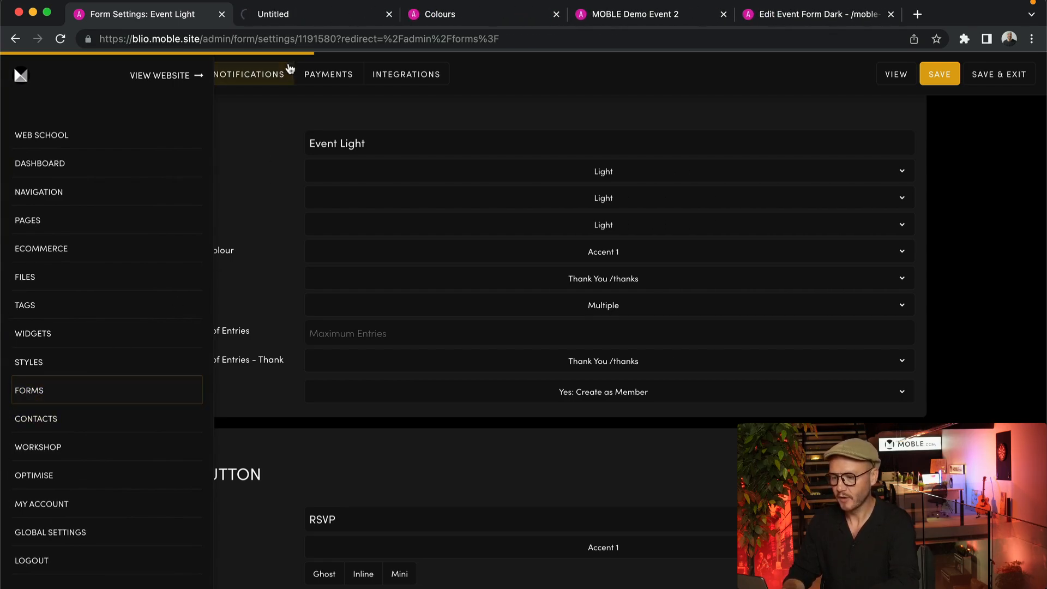
pyautogui.click(303, 17)
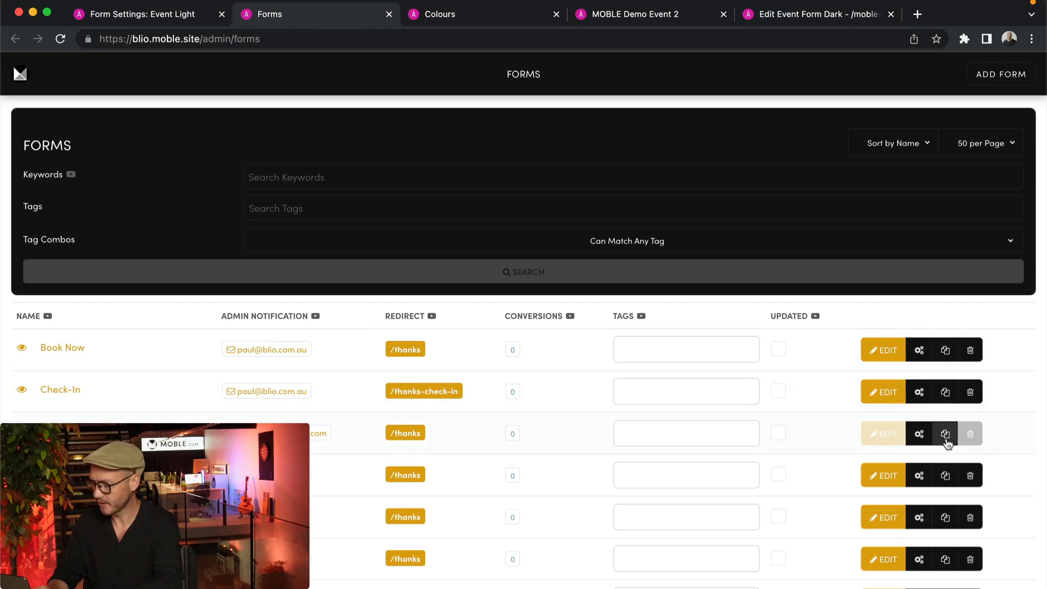
pyautogui.scroll(-4, 946, 442)
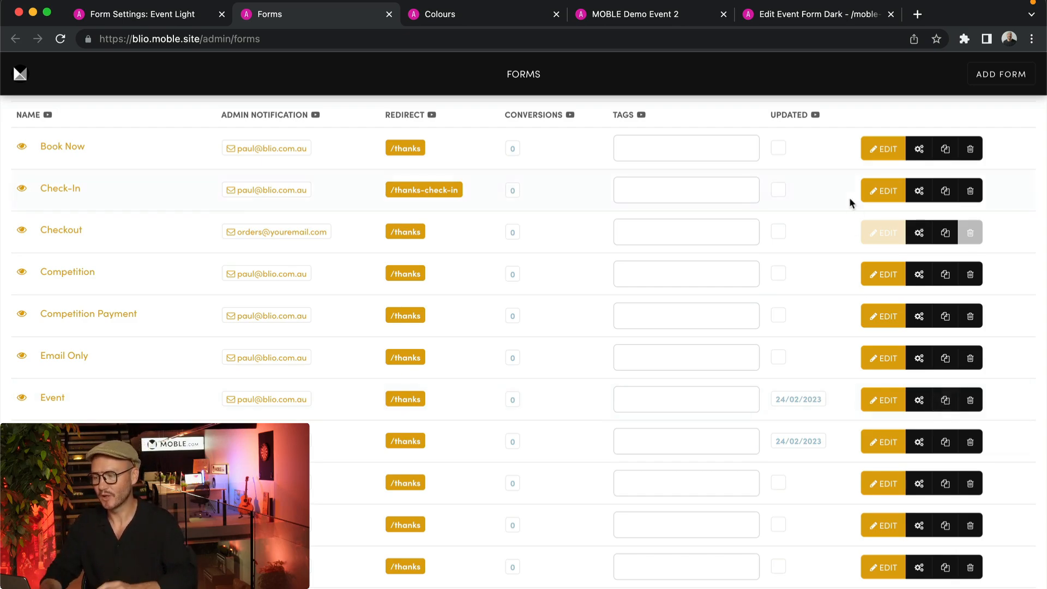
pyautogui.click(837, 19)
pyautogui.click(808, 461)
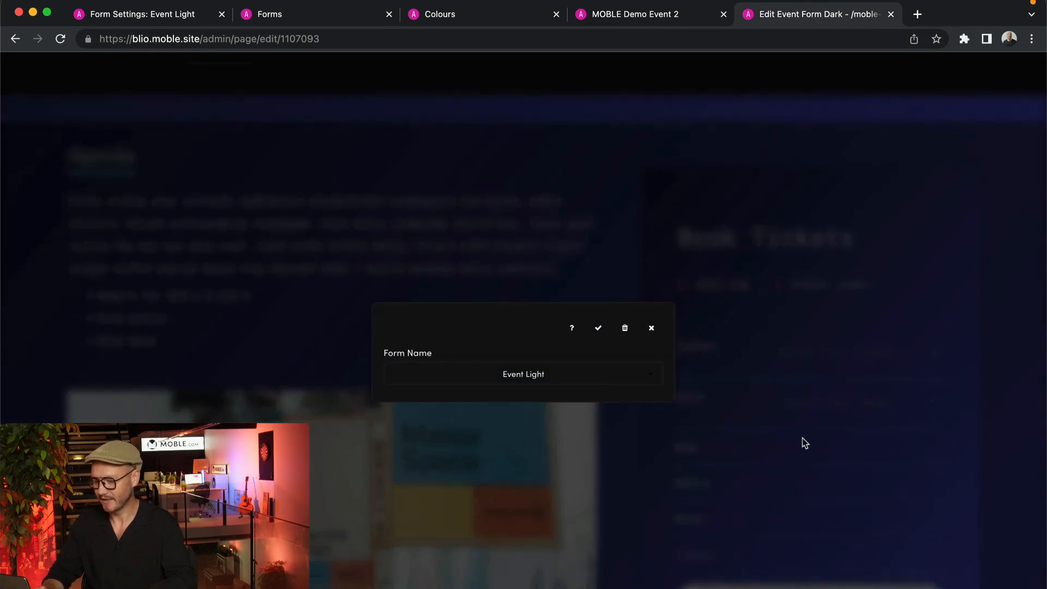
# Browse the Form Name list repeatedly, keeping Event Light linked to the Book Tickets block
pyautogui.click(550, 372)
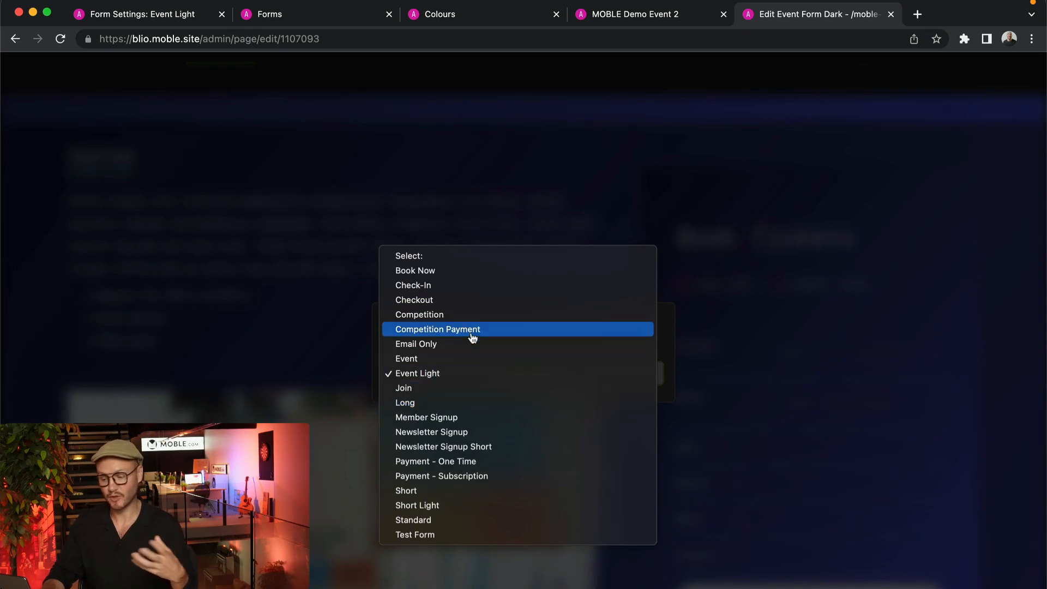
pyautogui.click(981, 329)
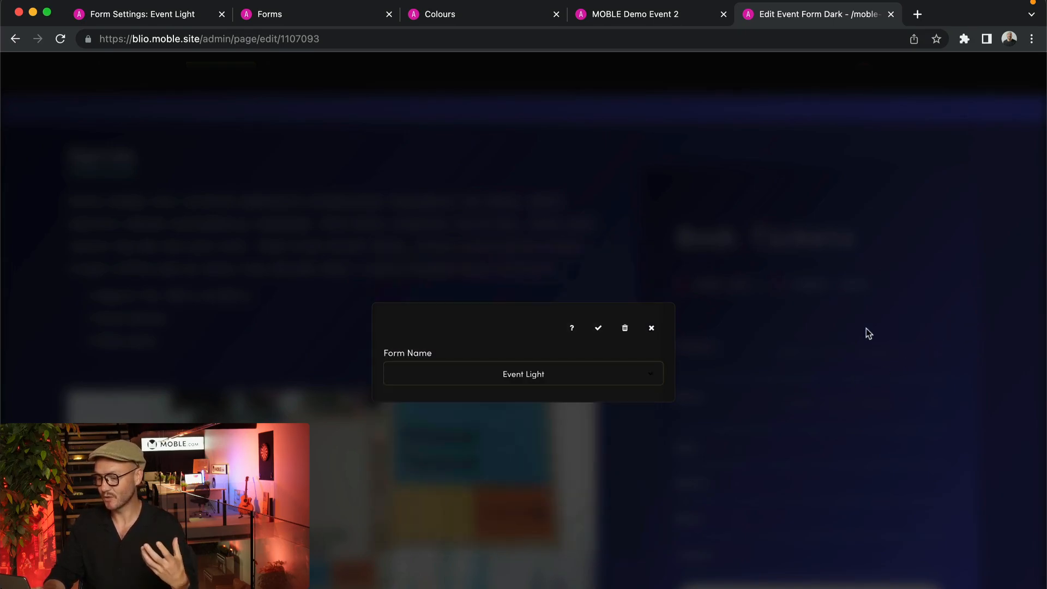
pyautogui.click(650, 327)
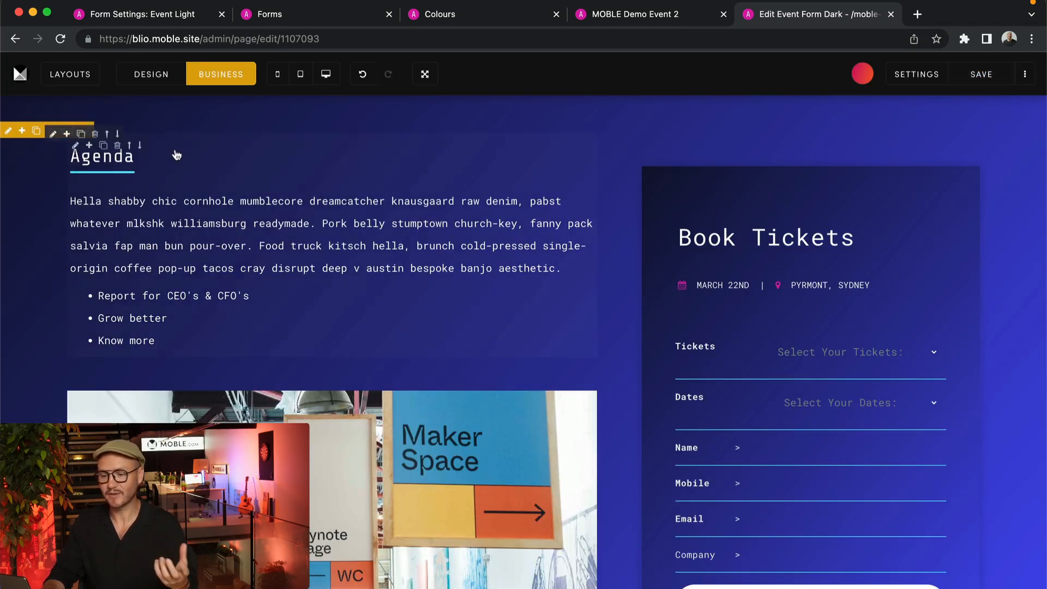
pyautogui.click(872, 364)
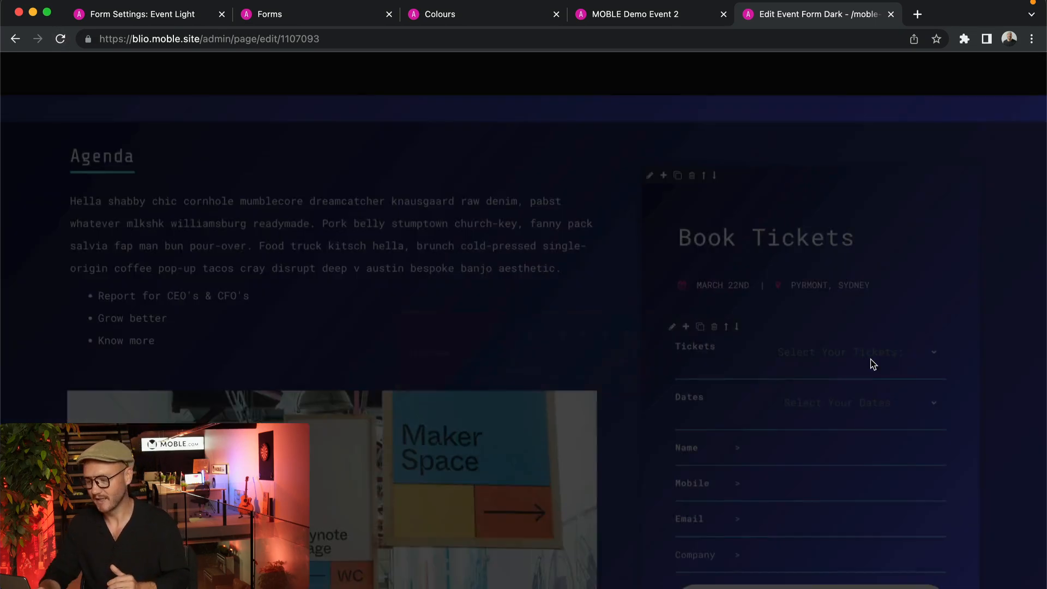
pyautogui.click(571, 391)
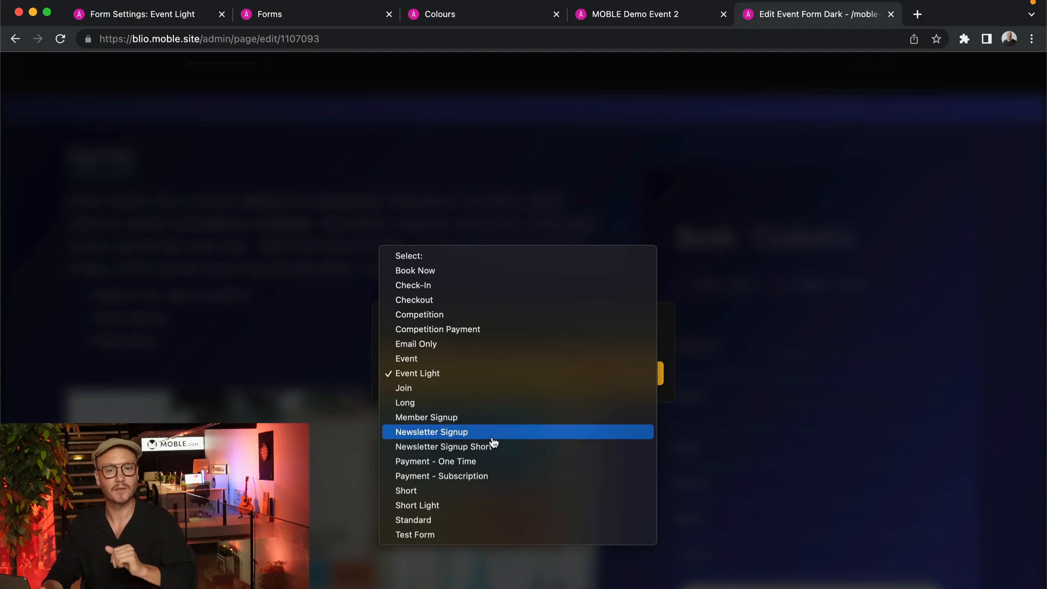
pyautogui.click(707, 299)
pyautogui.click(652, 326)
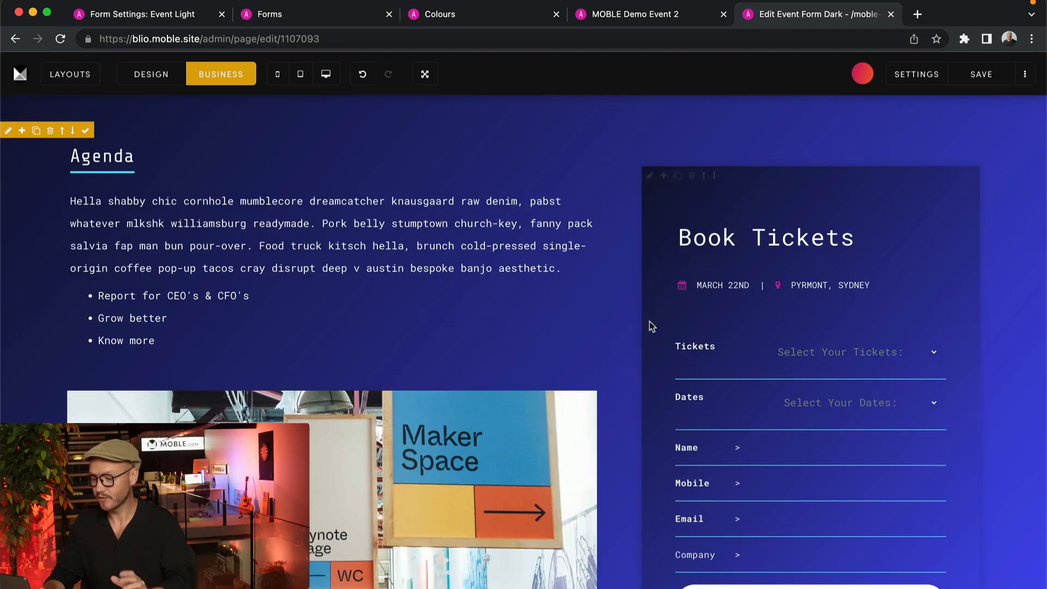
pyautogui.click(893, 367)
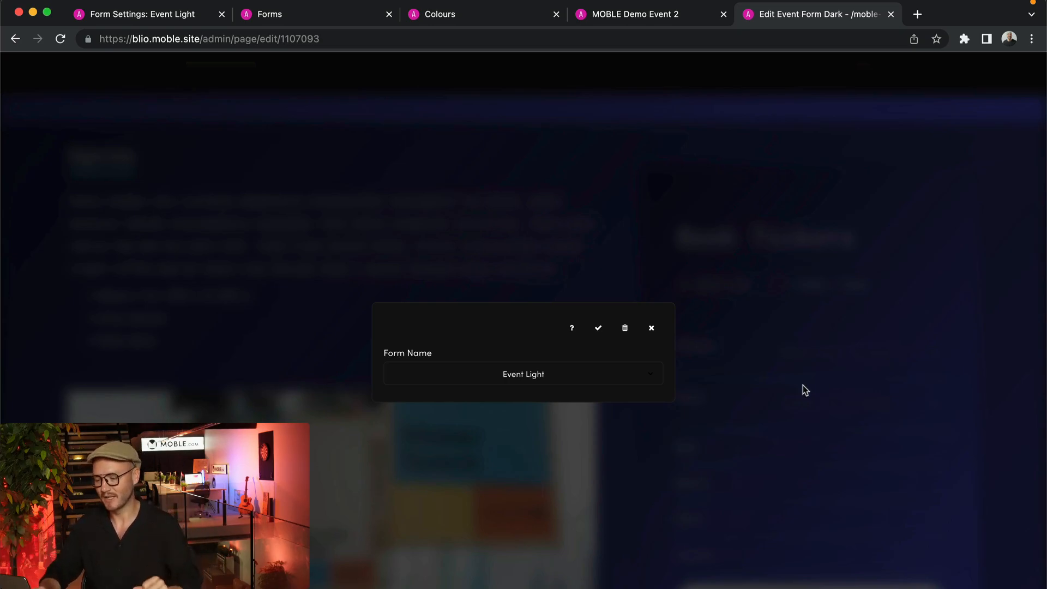
pyautogui.click(650, 333)
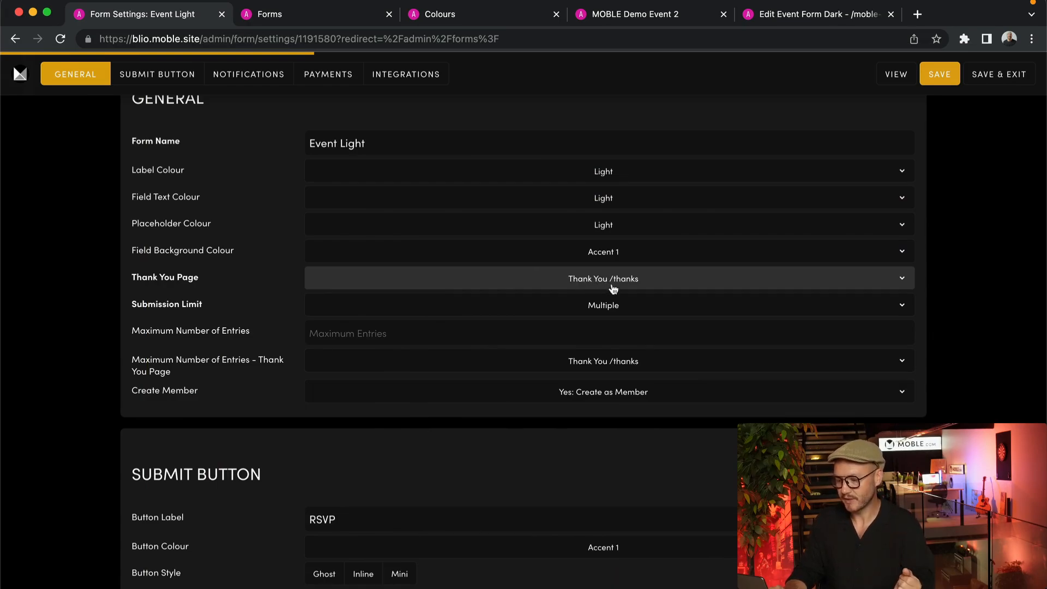
# Review the Thank You Page choices, keep Thank You /thanks, and bring up the MOBLE side menu
pyautogui.click(644, 284)
pyautogui.scroll(8, 560, 140)
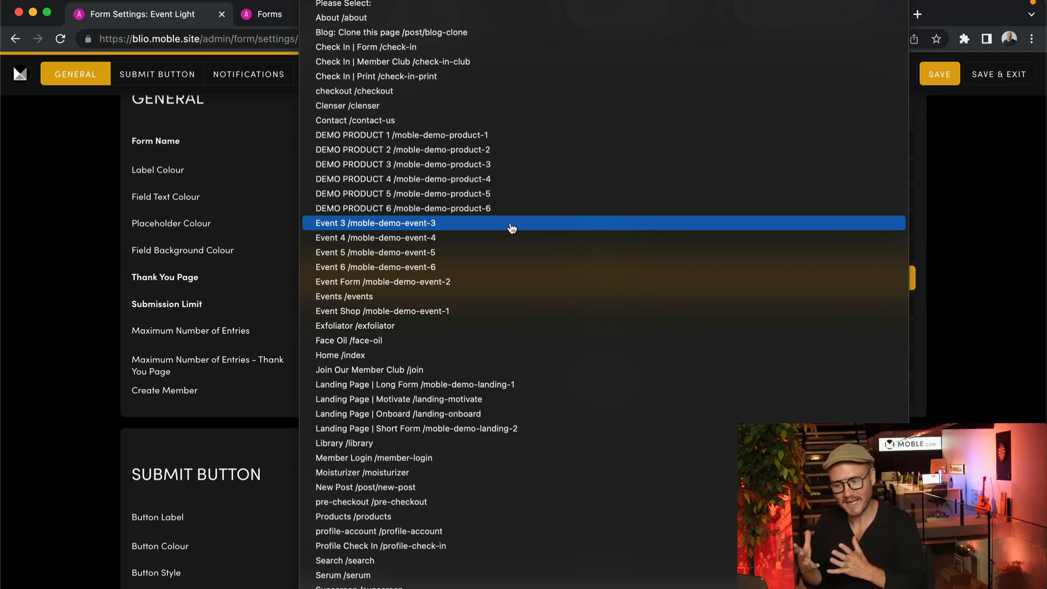
pyautogui.click(268, 281)
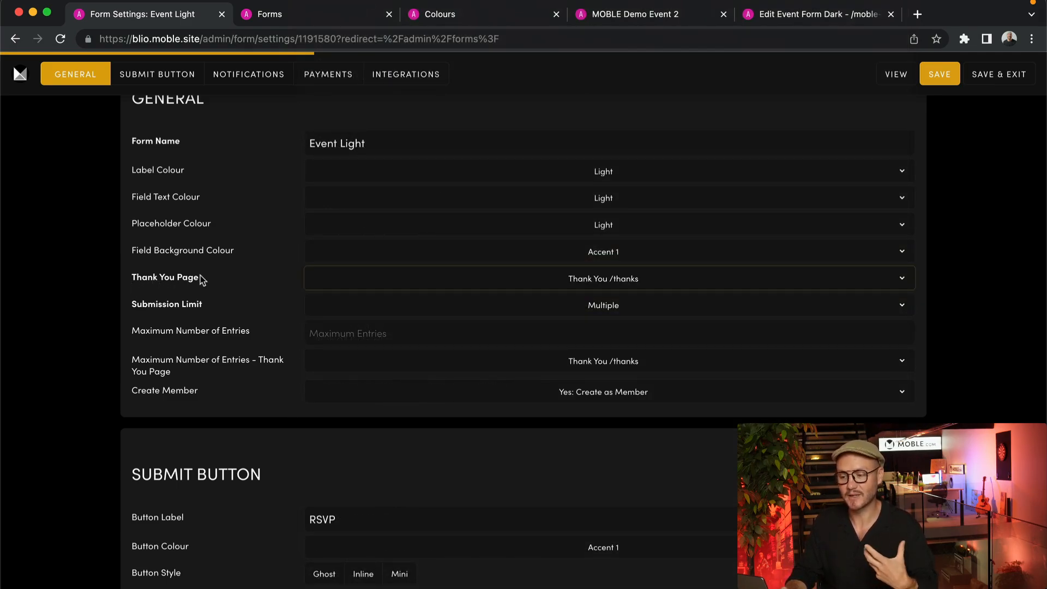
pyautogui.click(19, 77)
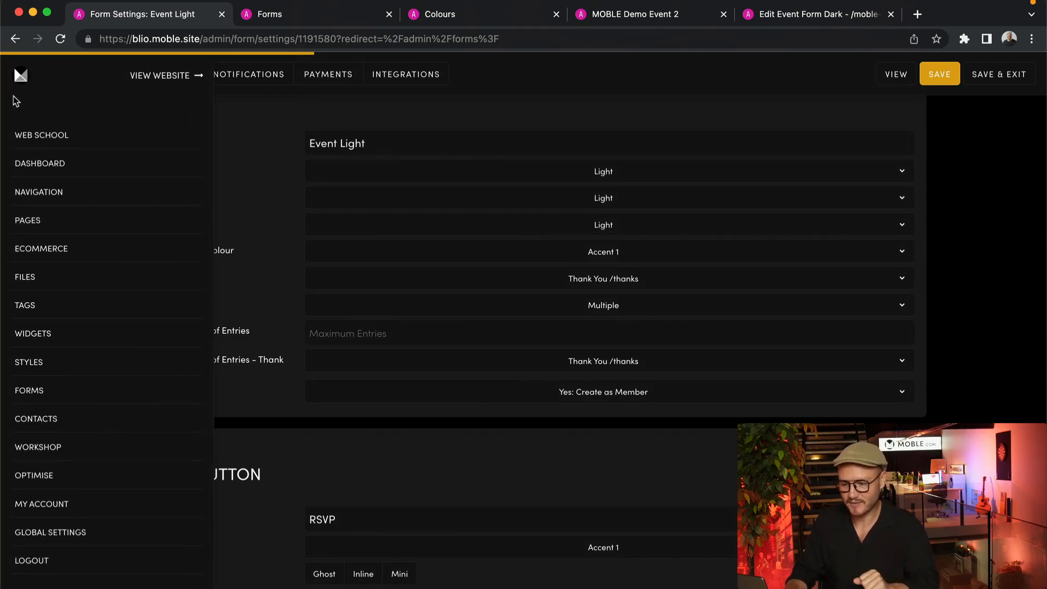
# Open Pages in a new tab, filter to Live and Hidden, and search the keyword 'Thank'
pyautogui.keyDown('super'); pyautogui.click(30, 220); pyautogui.keyUp('super')
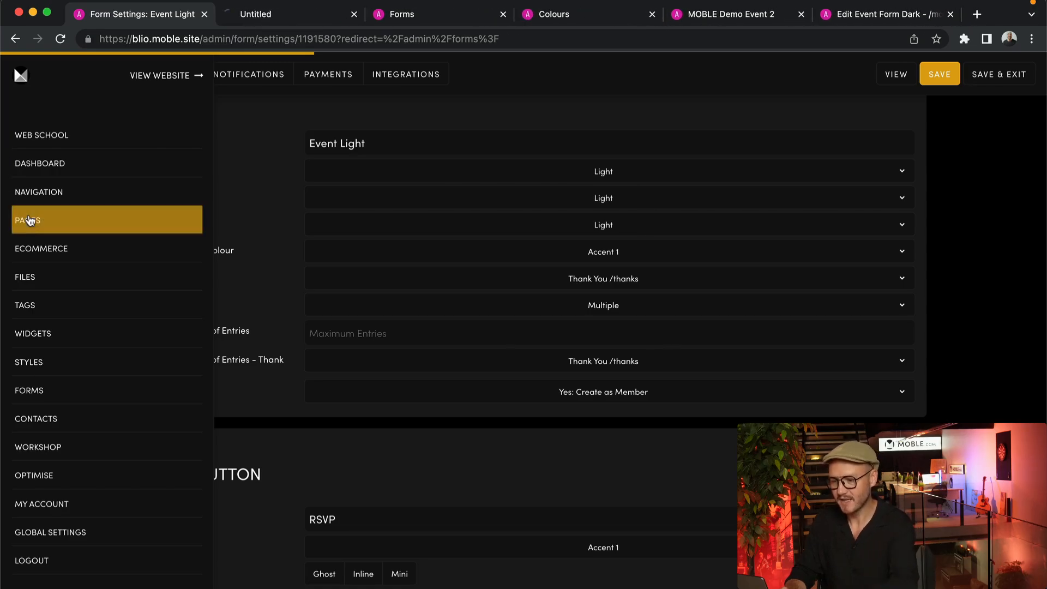
pyautogui.click(270, 10)
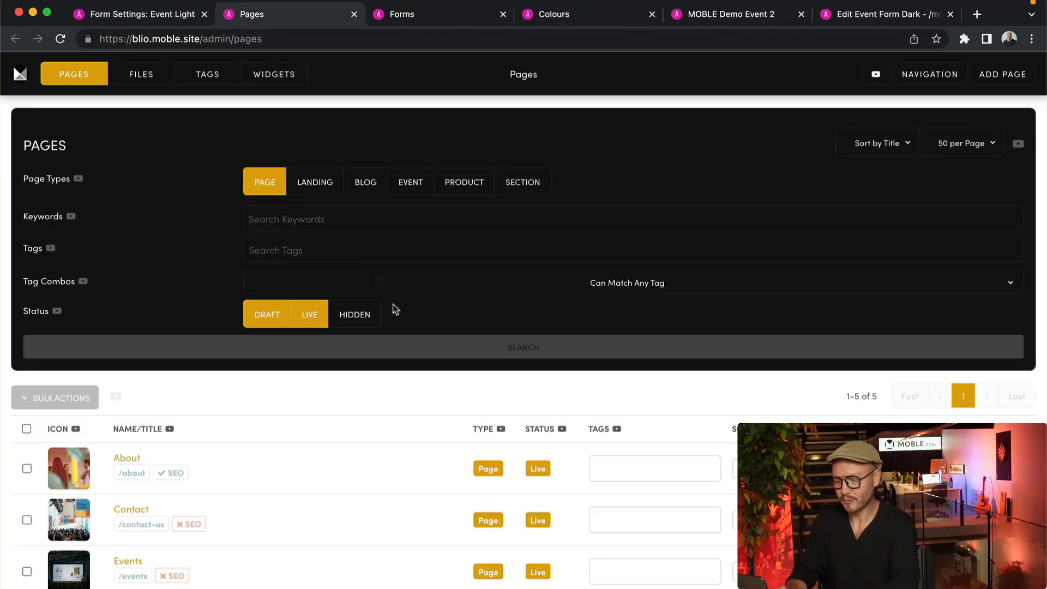
pyautogui.click(371, 319)
pyautogui.click(259, 319)
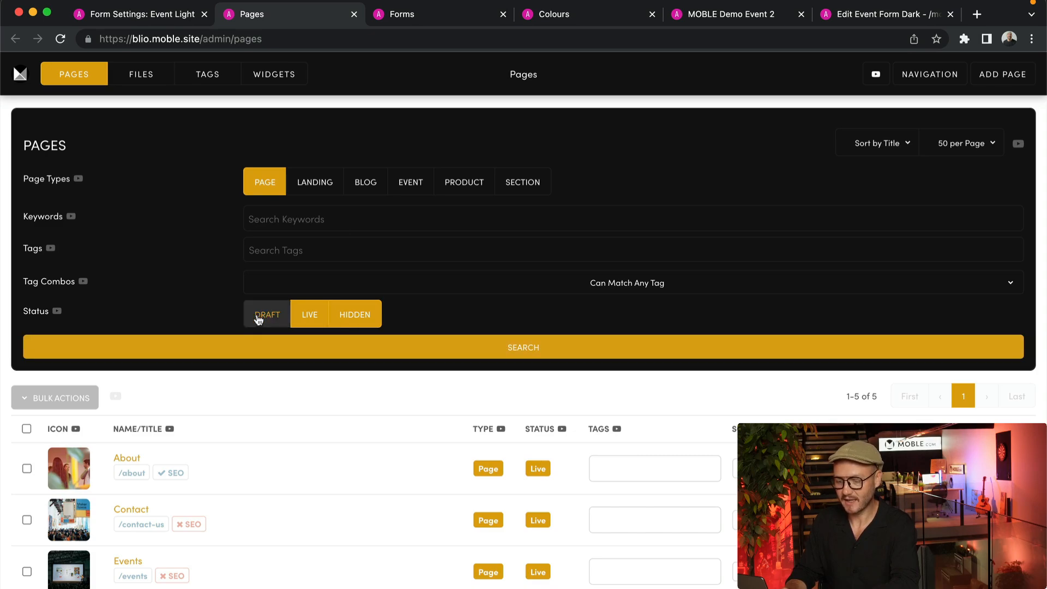
pyautogui.click(293, 231)
pyautogui.write('Thank')
pyautogui.click(205, 244)
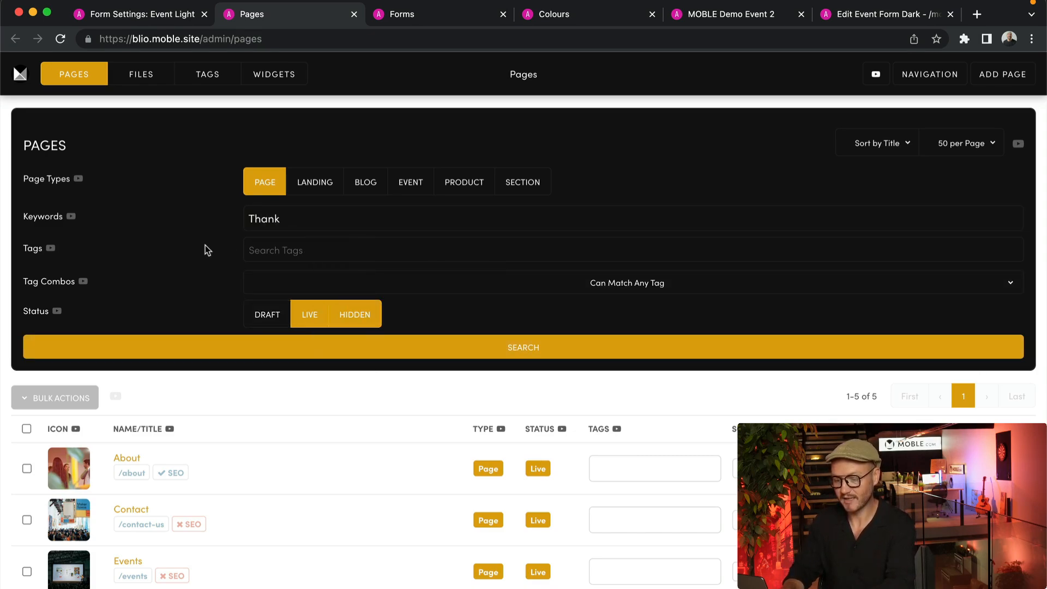
pyautogui.click(334, 347)
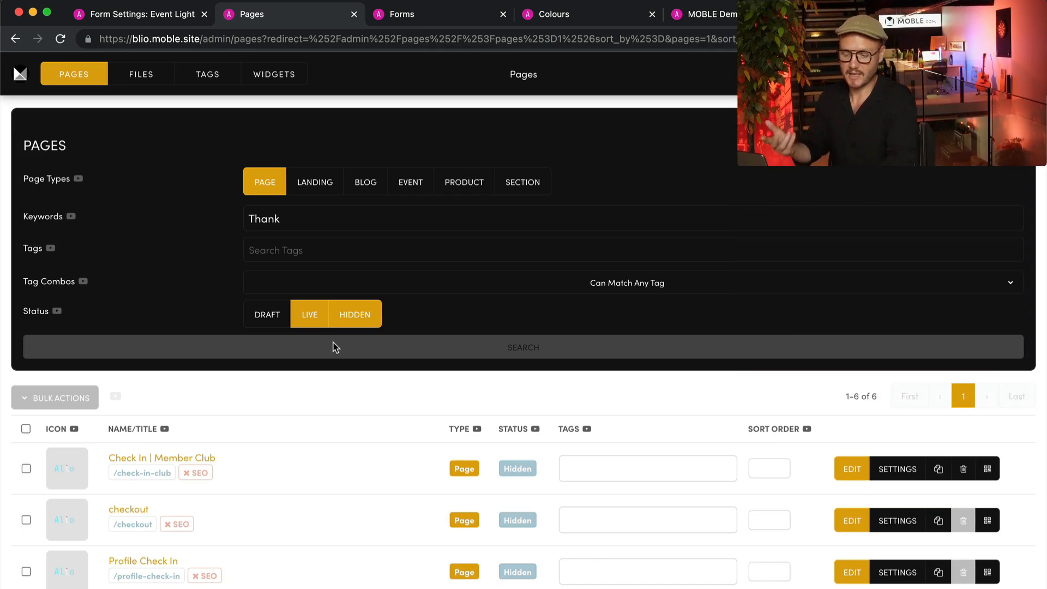
pyautogui.scroll(-3, 401, 444)
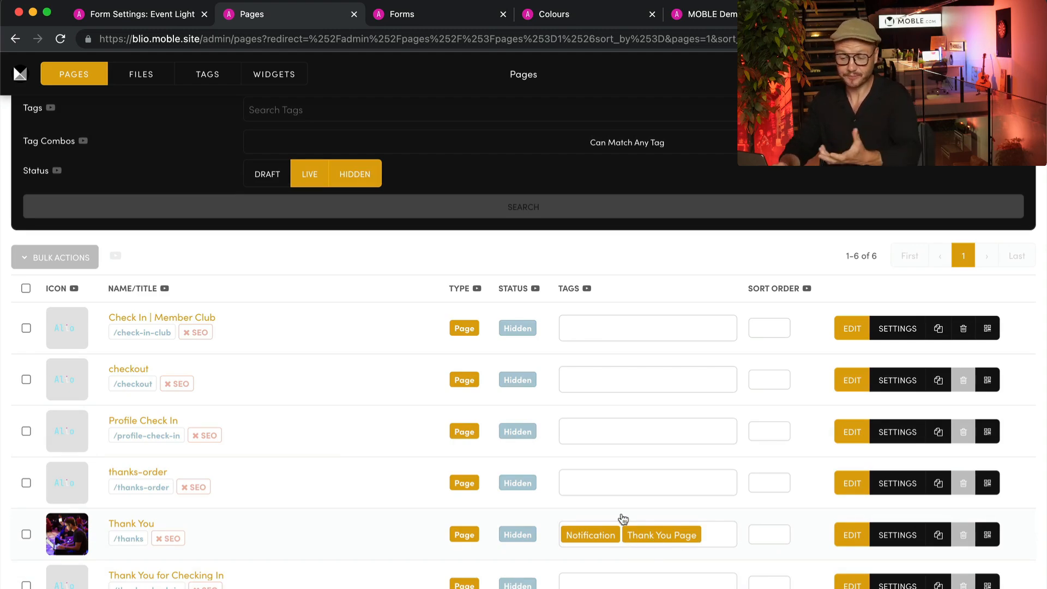
pyautogui.scroll(3, 414, 427)
# Move 'Thank' from the keyword box to the tags filter and list pages tagged Thank You Page
pyautogui.doubleClick(295, 218)
pyautogui.hotkey('ctrl', 'x')
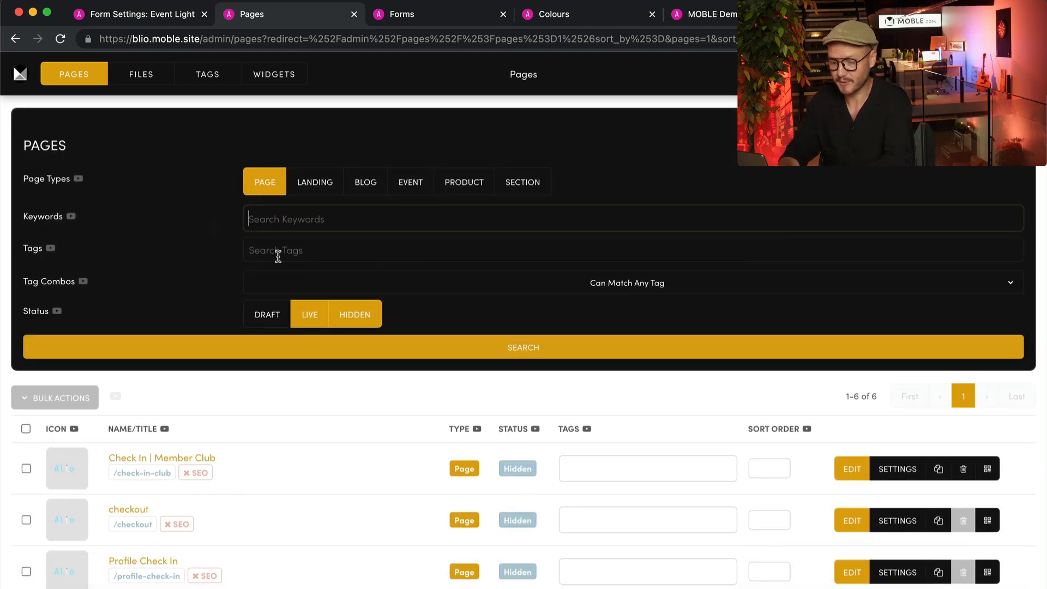
pyautogui.click(275, 251)
pyautogui.hotkey('ctrl', 'v')
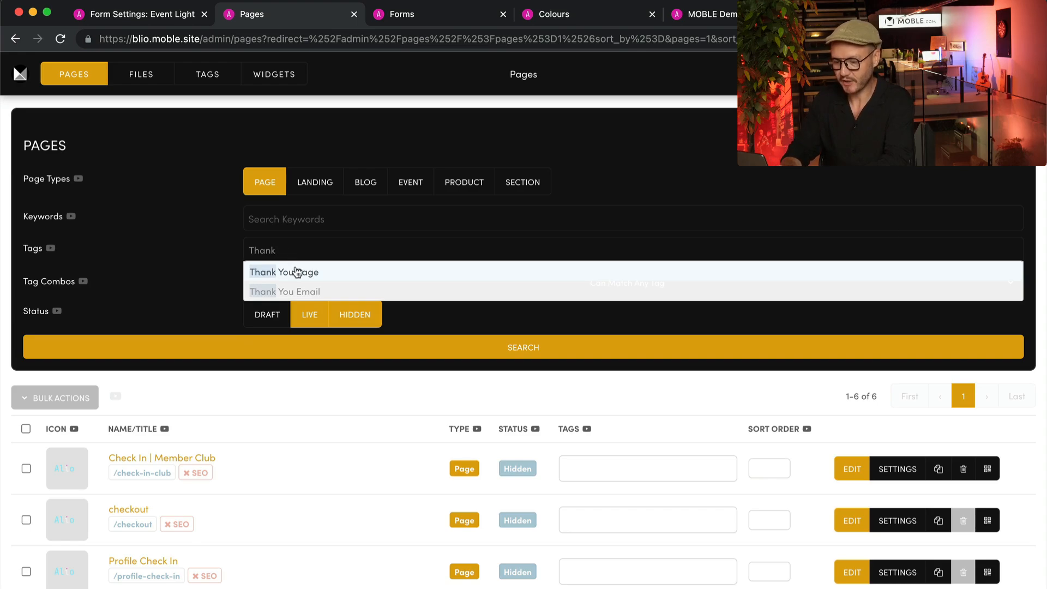
pyautogui.click(296, 271)
pyautogui.click(229, 273)
pyautogui.click(277, 343)
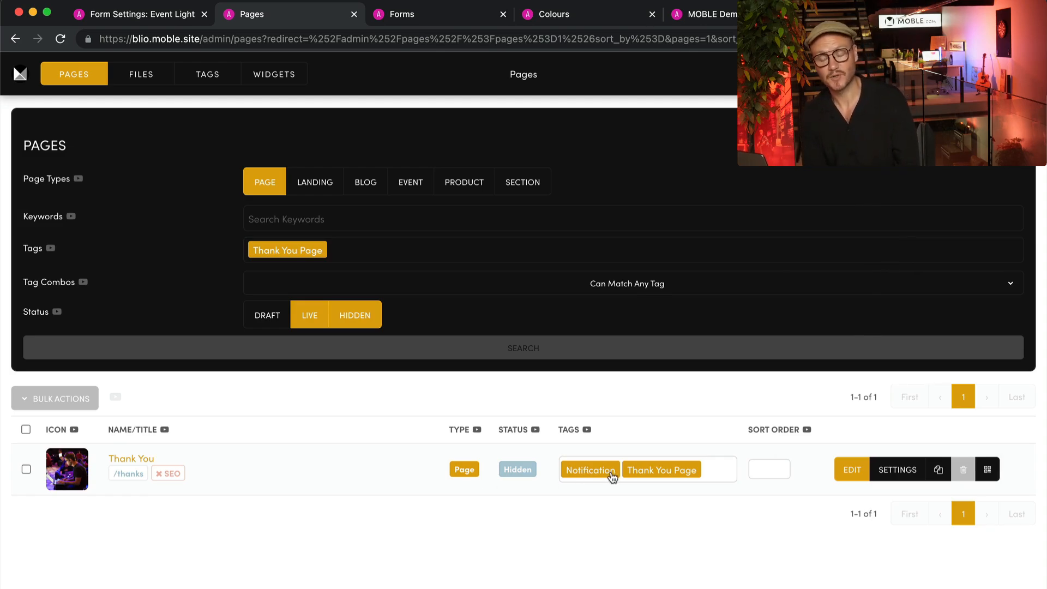
# Change the tag to Notification, include Sections, search, and edit the Thank You Email Template
pyautogui.click(385, 251)
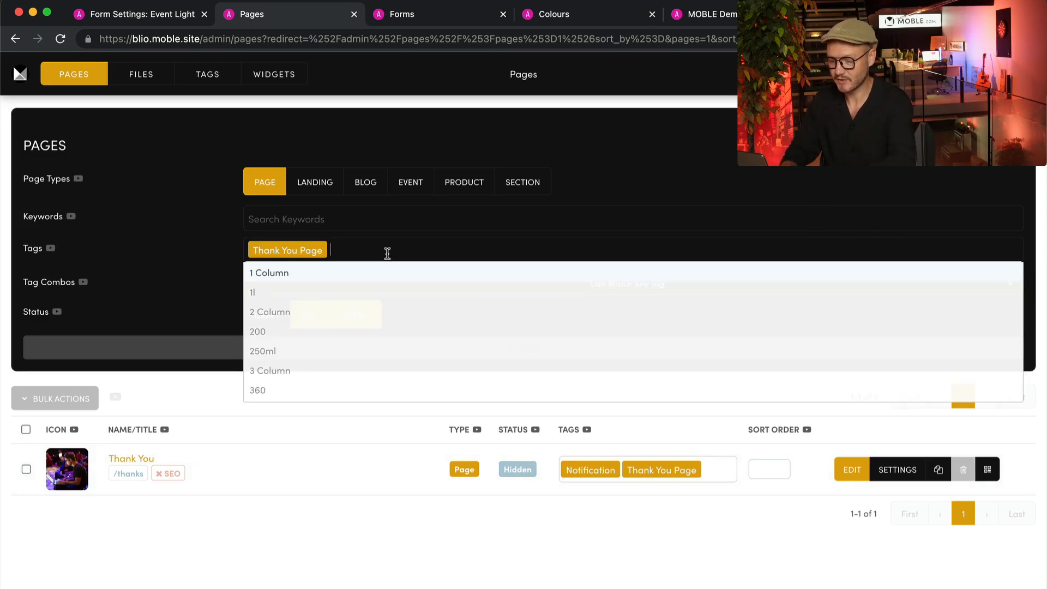
pyautogui.press('BackSpace')
pyautogui.write('Not')
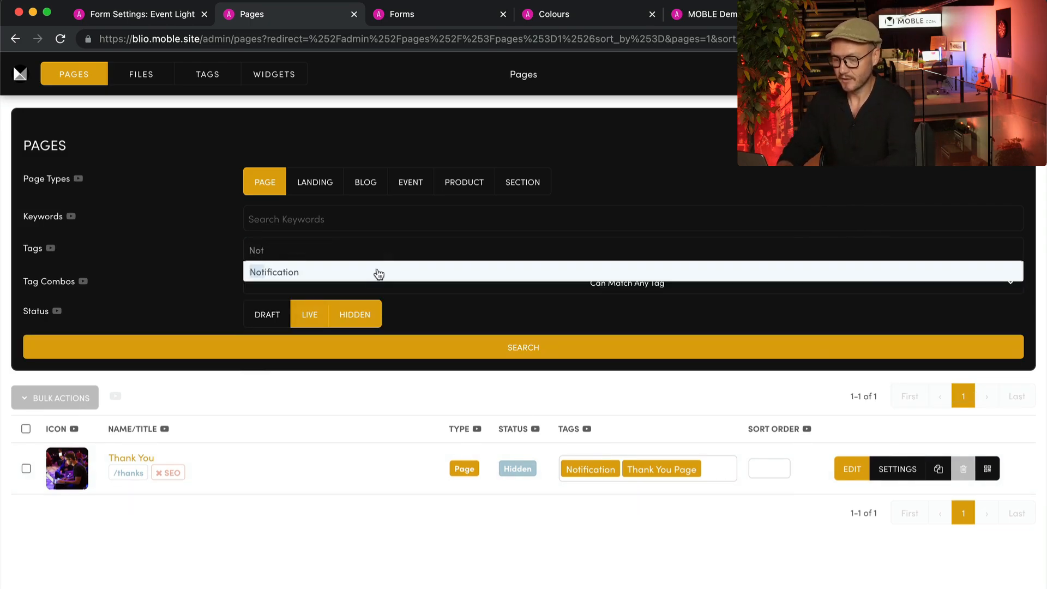
pyautogui.click(378, 274)
pyautogui.click(534, 181)
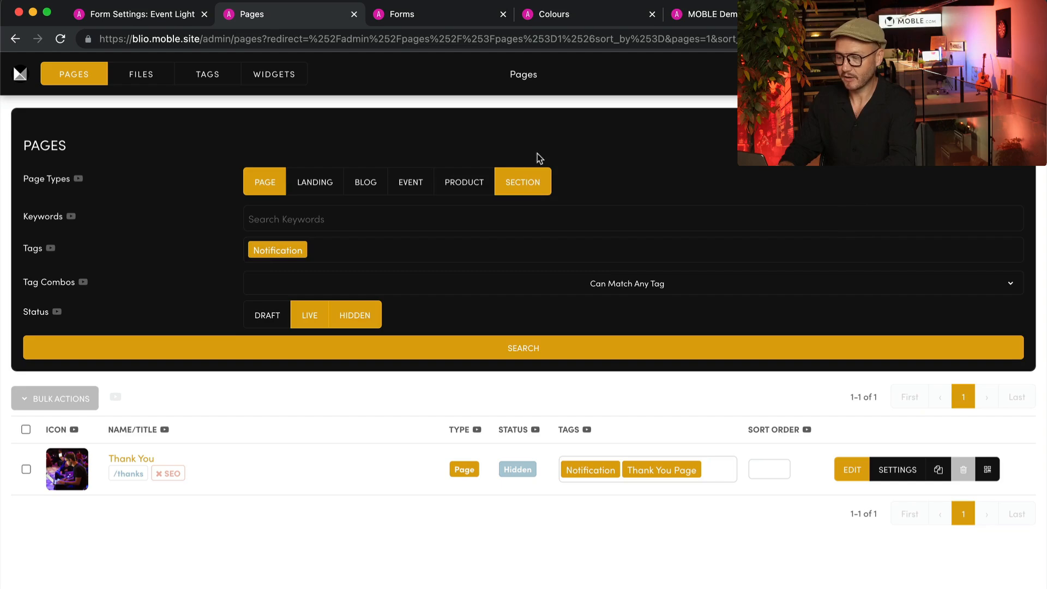
pyautogui.click(534, 348)
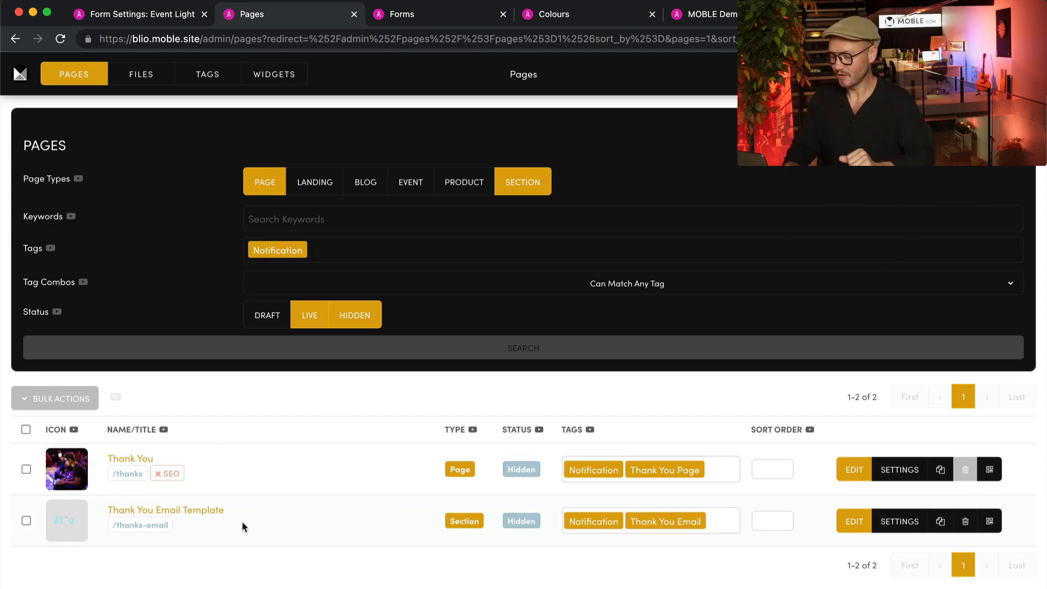
pyautogui.keyDown('super'); pyautogui.click(842, 528); pyautogui.keyUp('super')
pyautogui.click(368, 16)
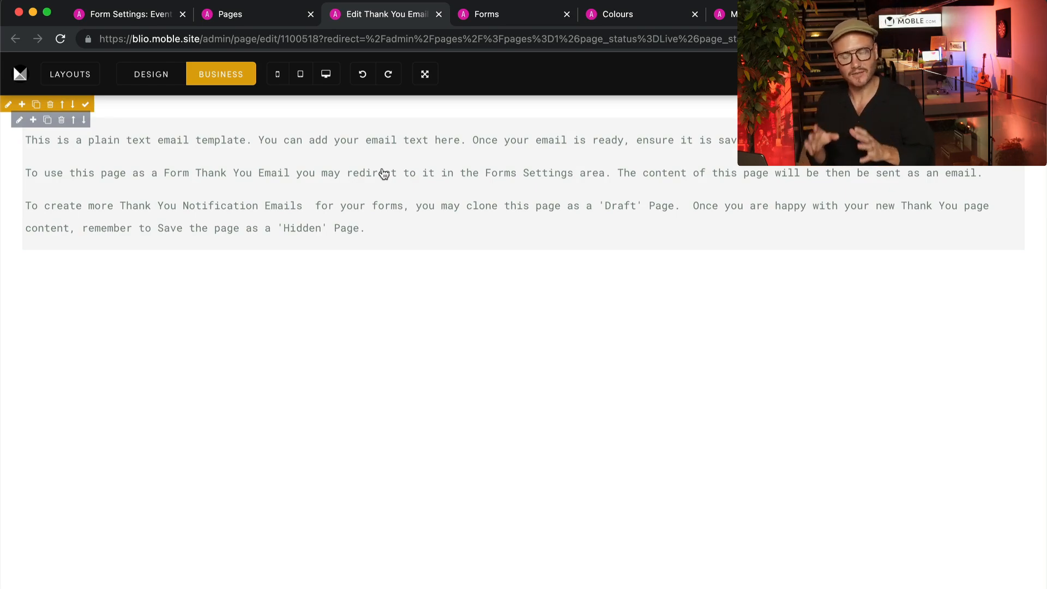
# Click into the template text, then from the Pages list open the Thank You page in a new tab
pyautogui.click(379, 234)
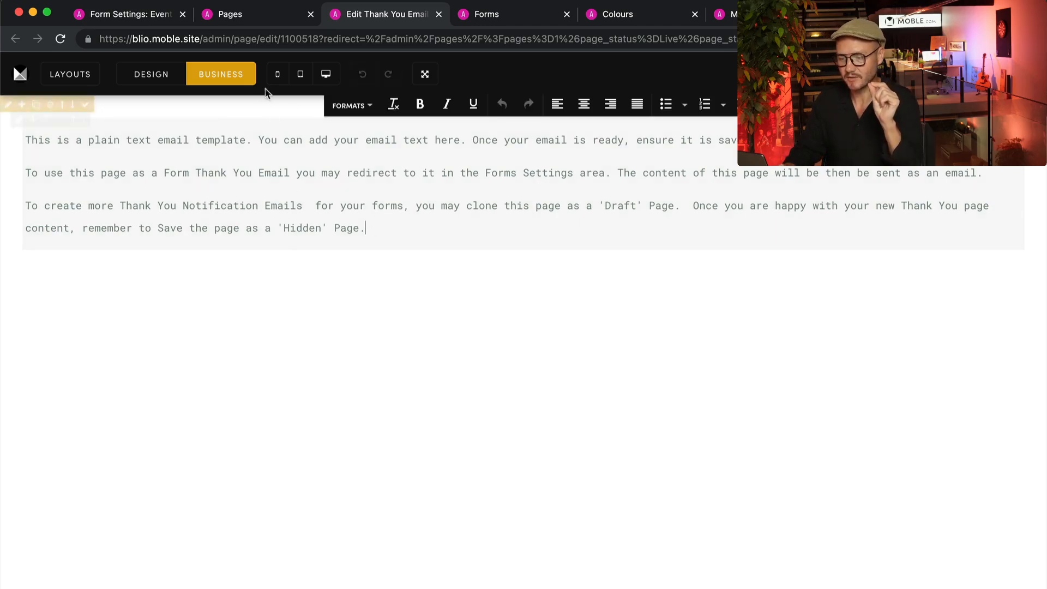
pyautogui.click(241, 10)
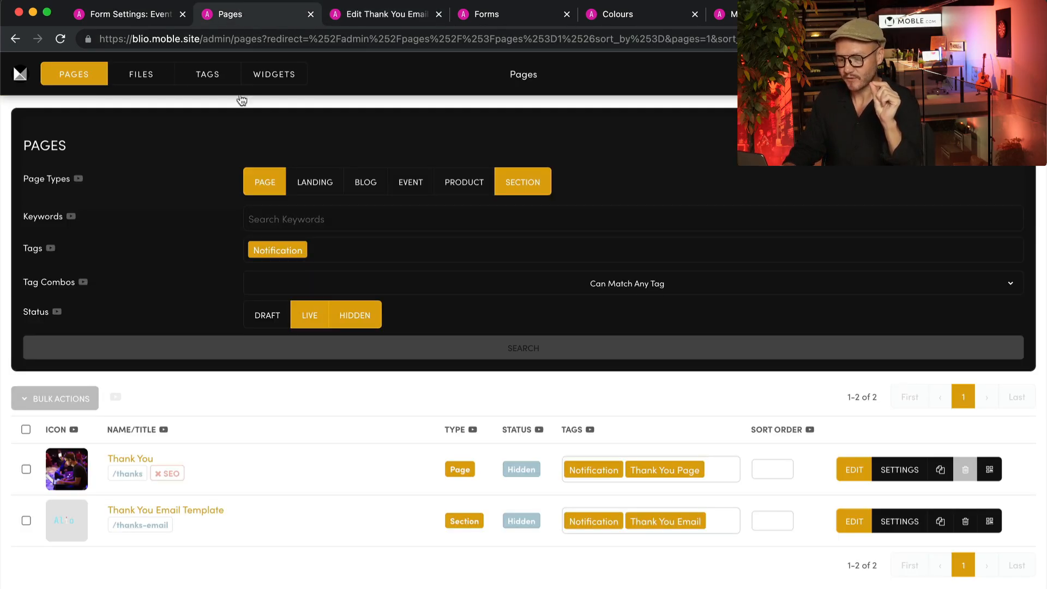
pyautogui.keyDown('super'); pyautogui.click(116, 458); pyautogui.keyUp('super')
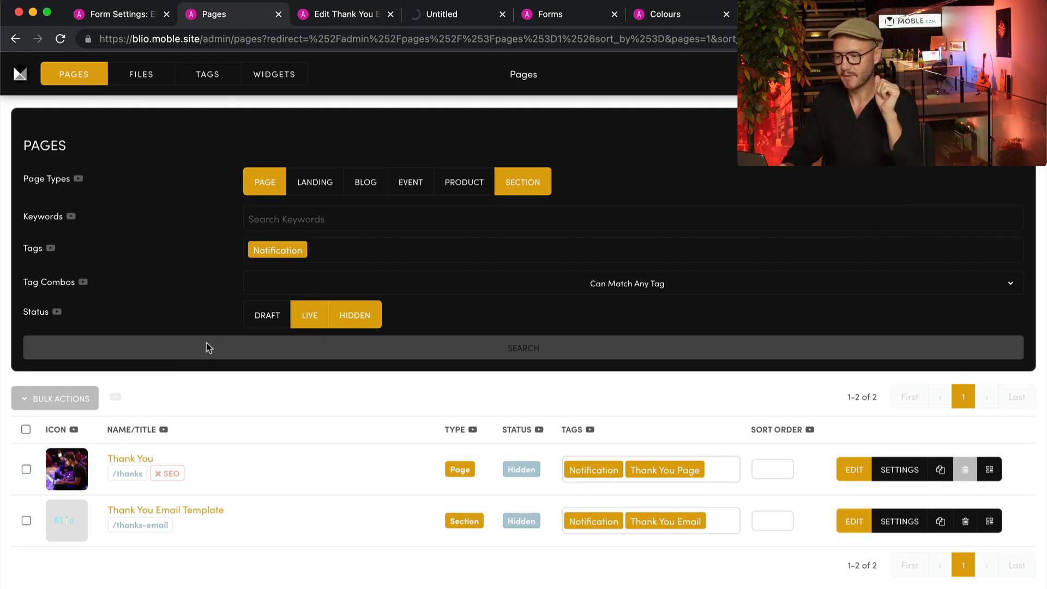
# Scroll through the live Thank You page, then return to the Thank You email template editor
pyautogui.click(442, 18)
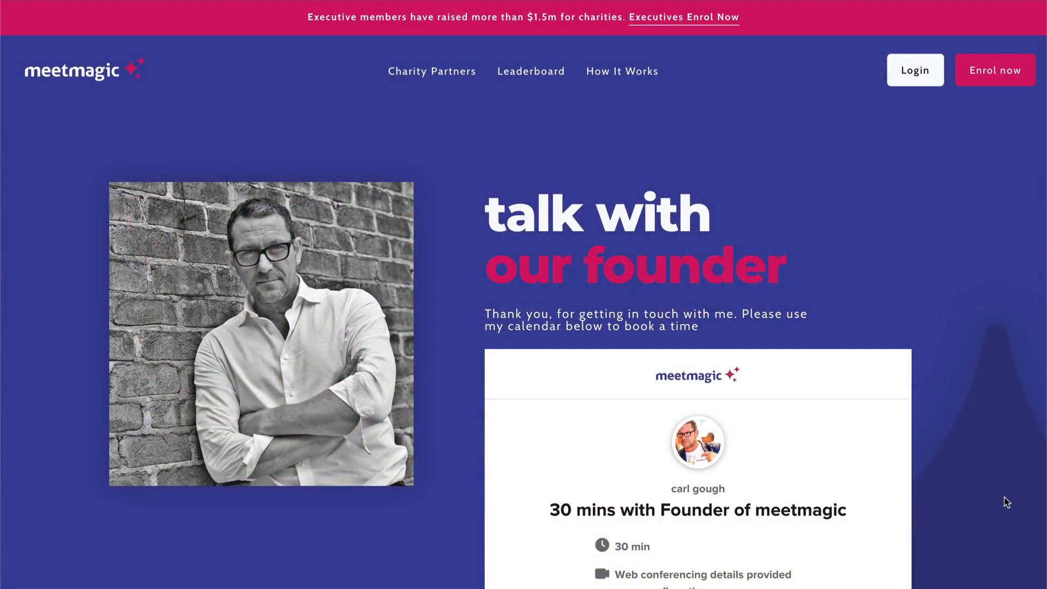
pyautogui.scroll(-5, 1006, 501)
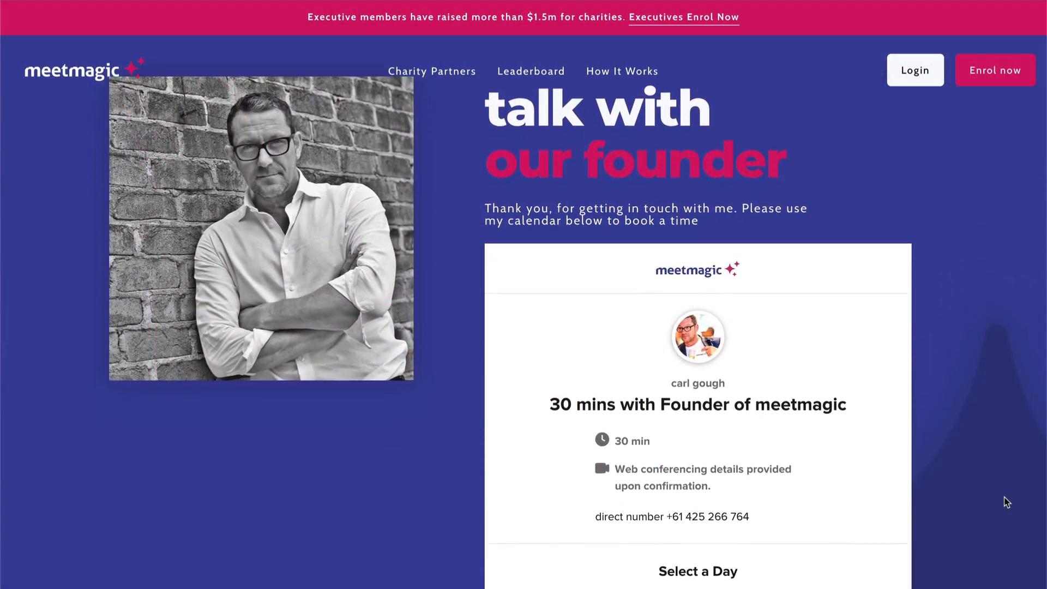
pyautogui.scroll(-5, 1005, 502)
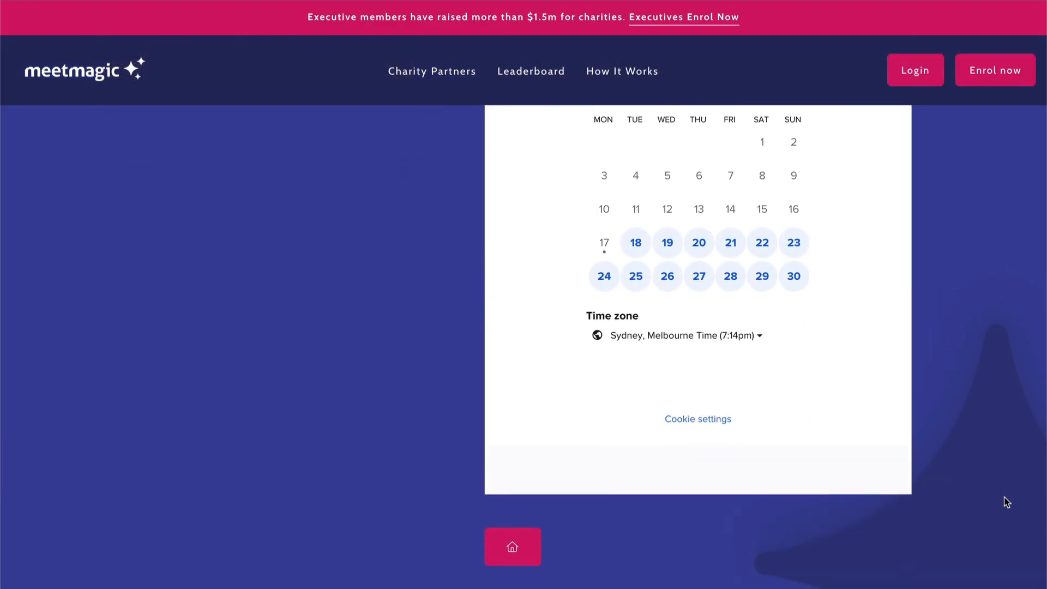
pyautogui.scroll(10, 1005, 501)
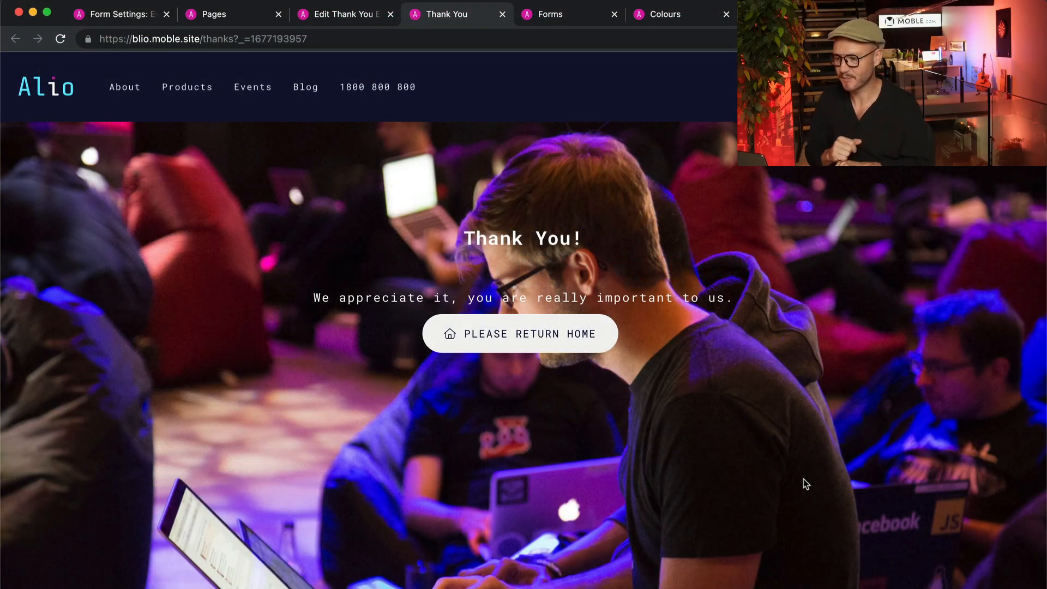
pyautogui.click(365, 13)
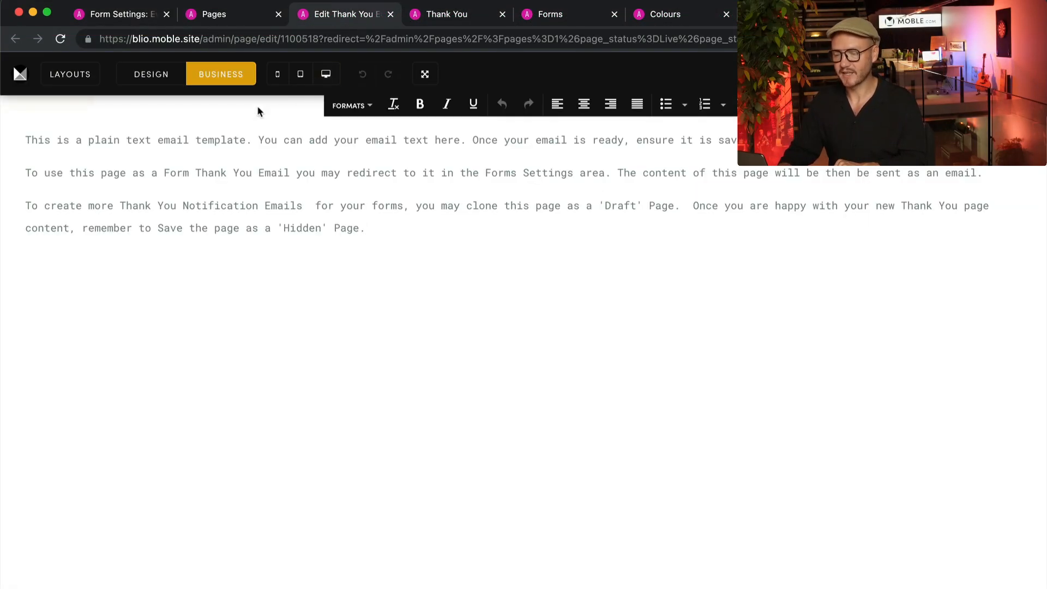
# In the form's Notifications settings, set Email Body Content to Thank You Email Template /thanks-email
pyautogui.click(145, 16)
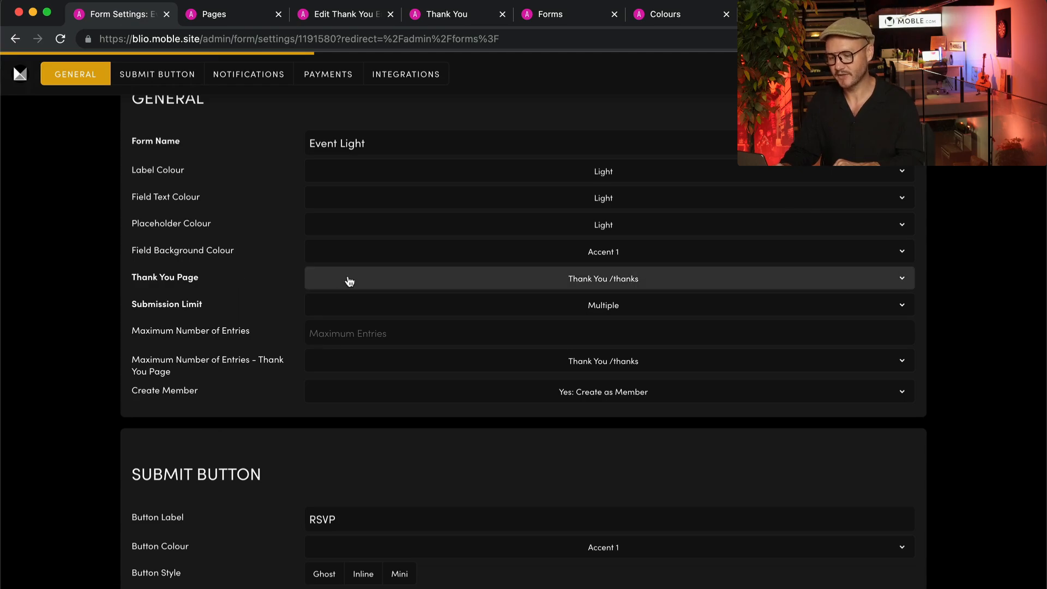
pyautogui.click(250, 75)
pyautogui.scroll(-2, 256, 288)
pyautogui.scroll(2, 256, 288)
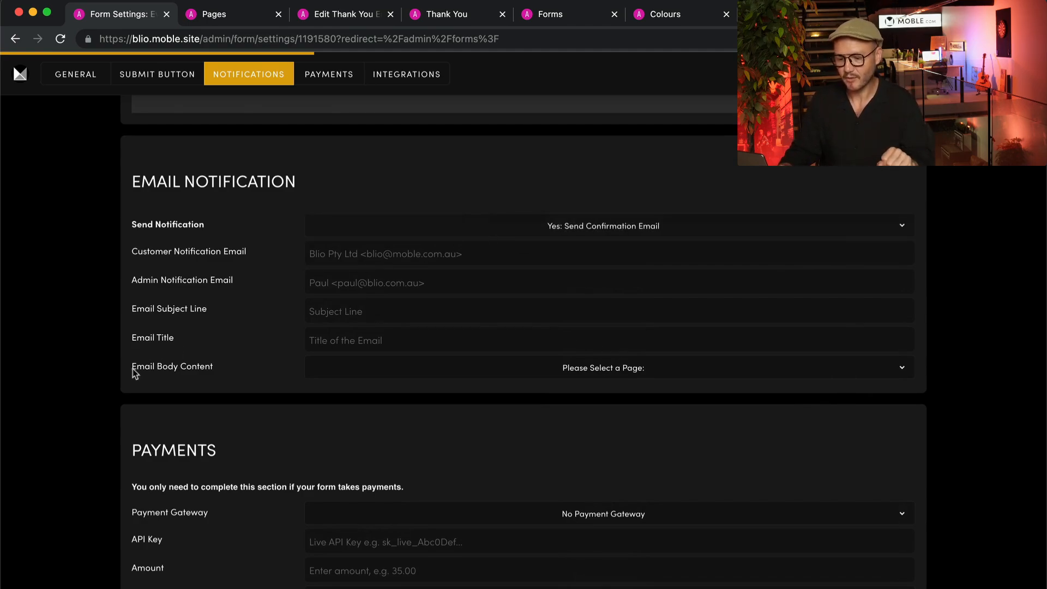
pyautogui.click(548, 370)
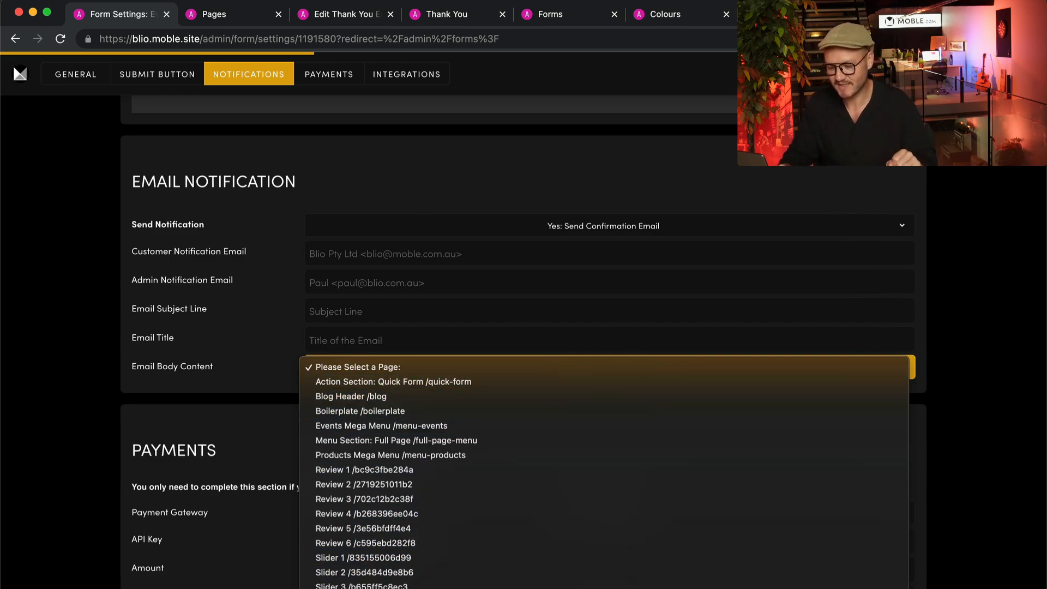
pyautogui.click(654, 587)
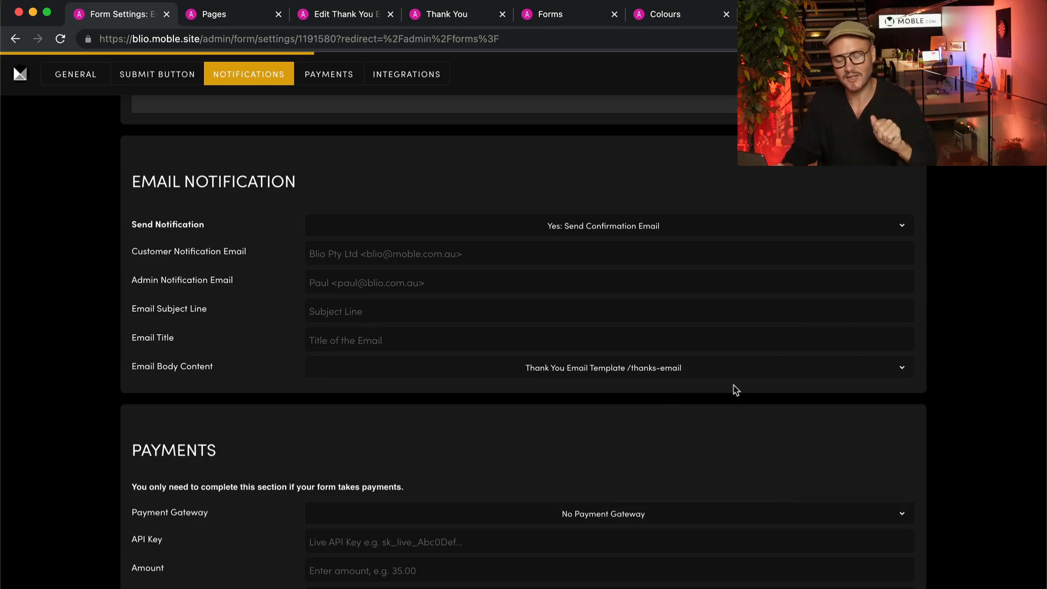
pyautogui.scroll(10, 733, 385)
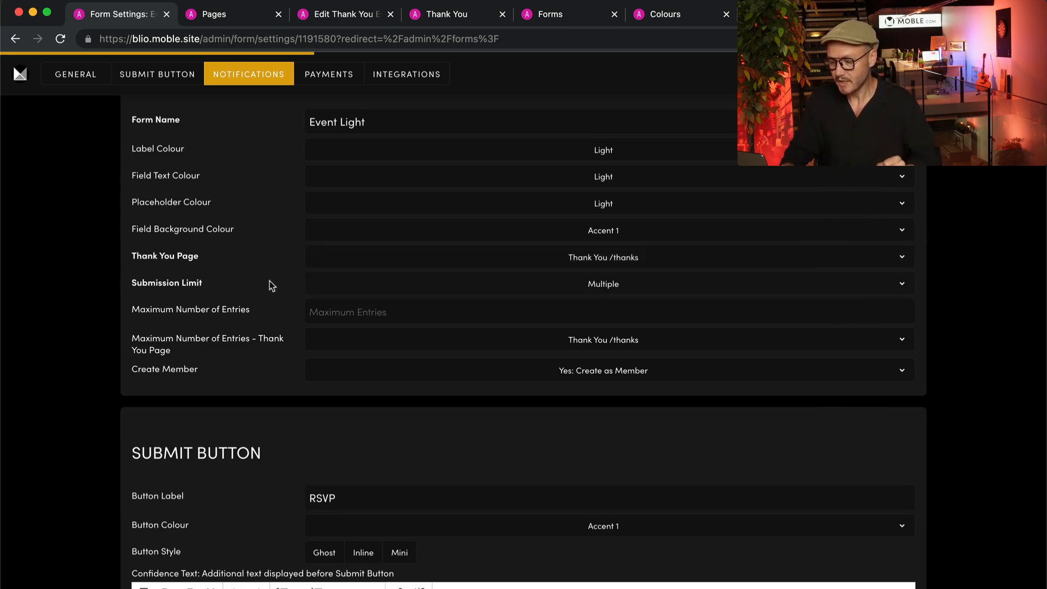
pyautogui.scroll(-3, 270, 280)
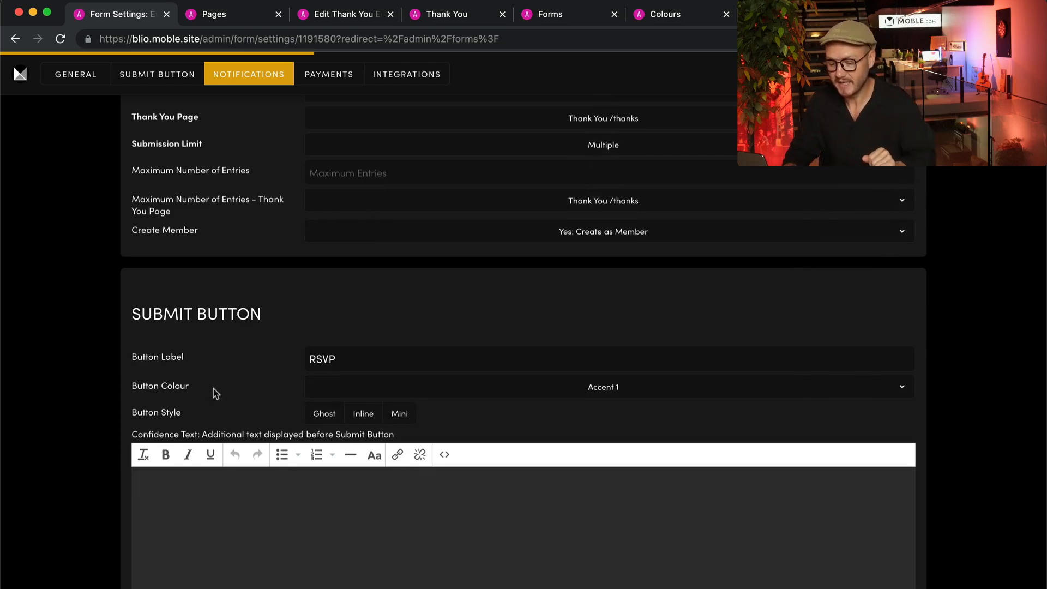
pyautogui.scroll(-3, 179, 411)
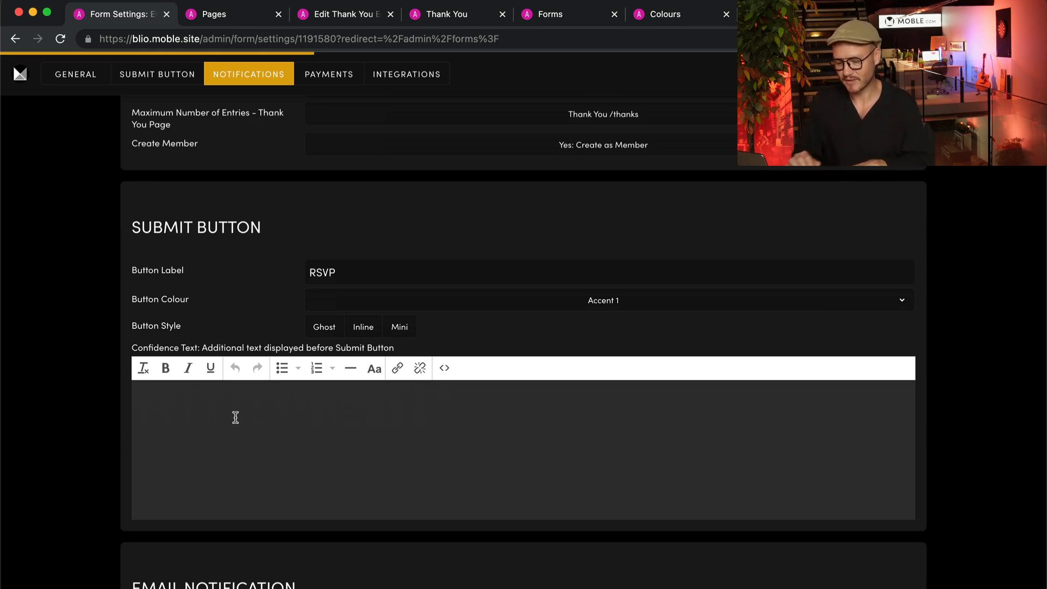
pyautogui.scroll(-6, 236, 417)
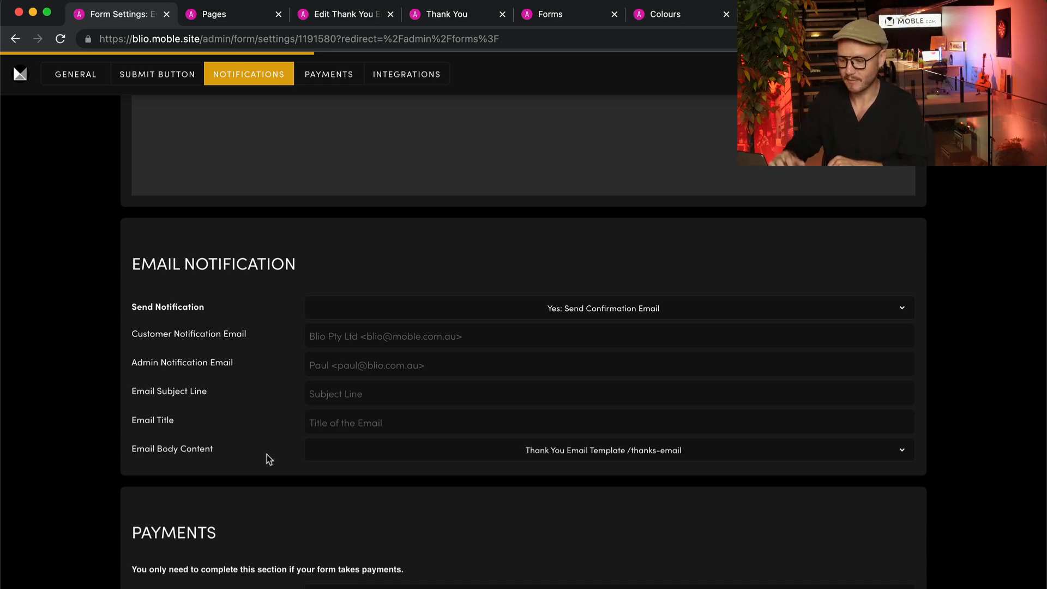
# Show the Send Notification options for the confirmation email
pyautogui.click(580, 302)
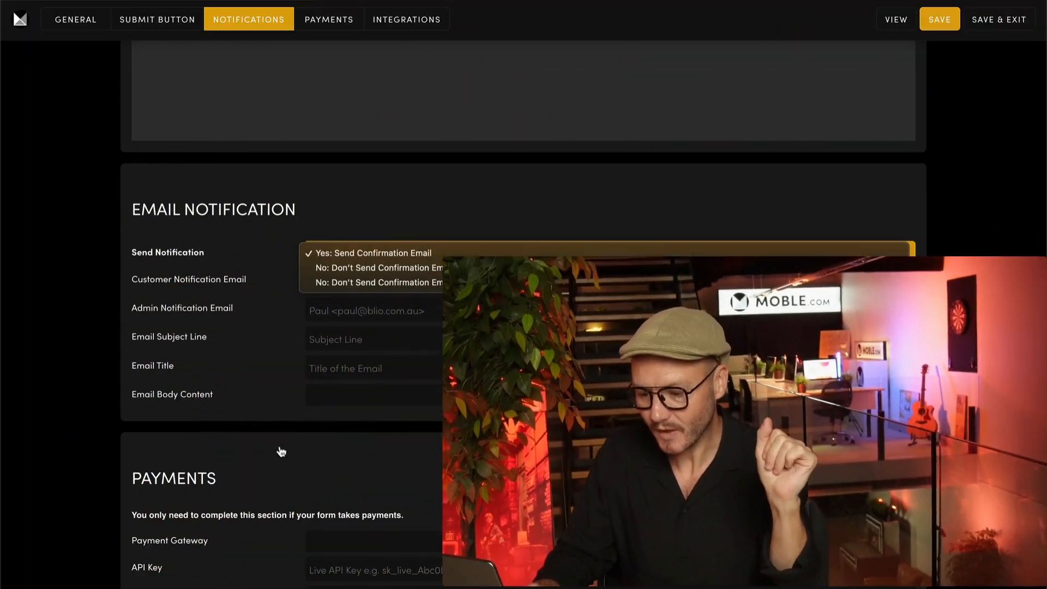
# Close the Send Notification list unchanged and scroll down to the Payments section
pyautogui.click(292, 452)
pyautogui.scroll(-5, 293, 452)
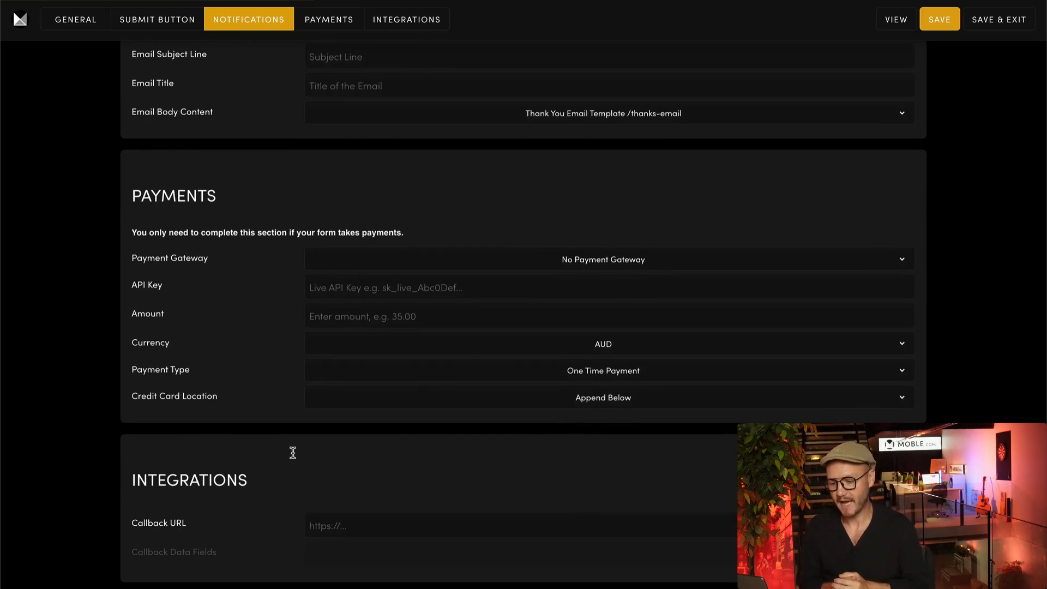
pyautogui.click(526, 261)
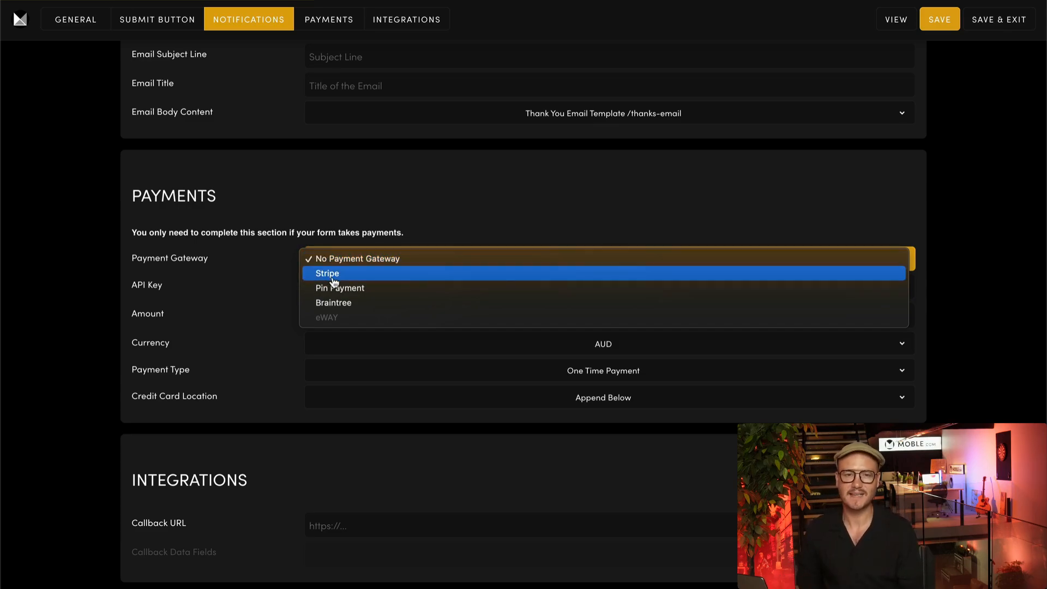
pyautogui.click(251, 284)
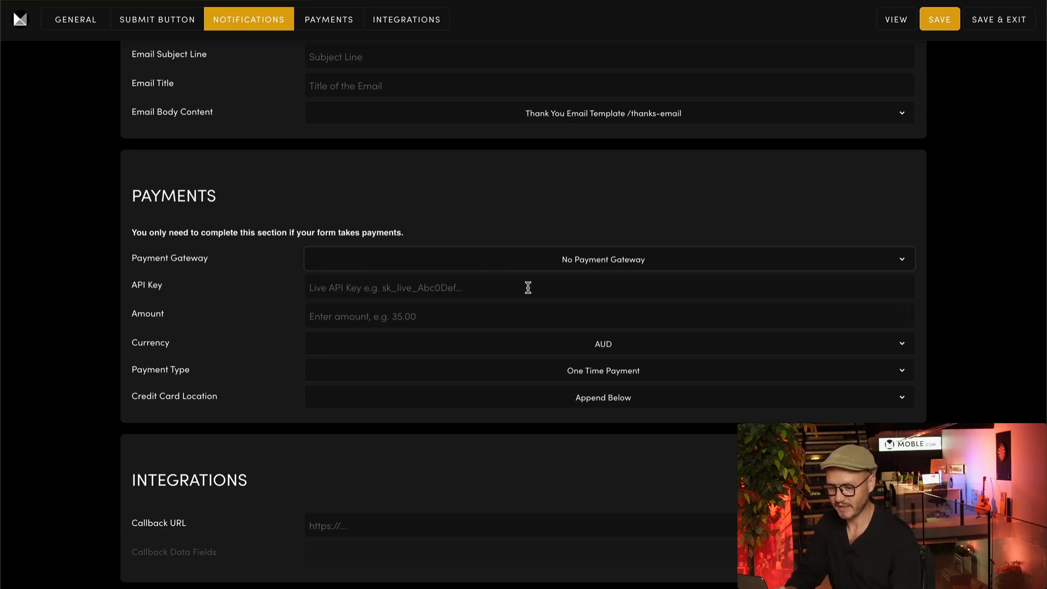
# Confirm AUD currency and One Time Payment, then show the Credit Card Location choices
pyautogui.click(603, 339)
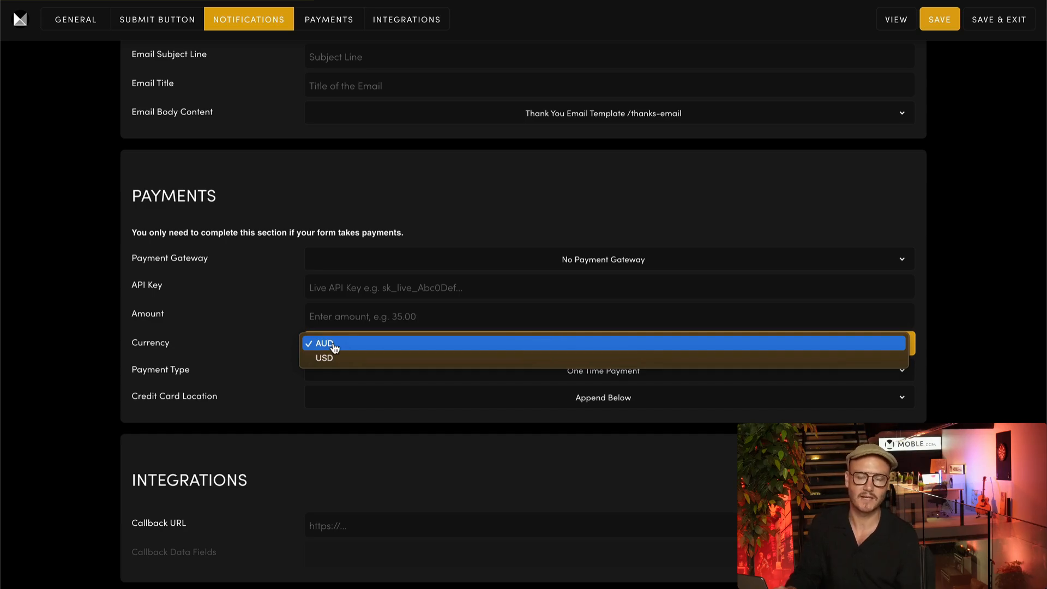
pyautogui.click(281, 336)
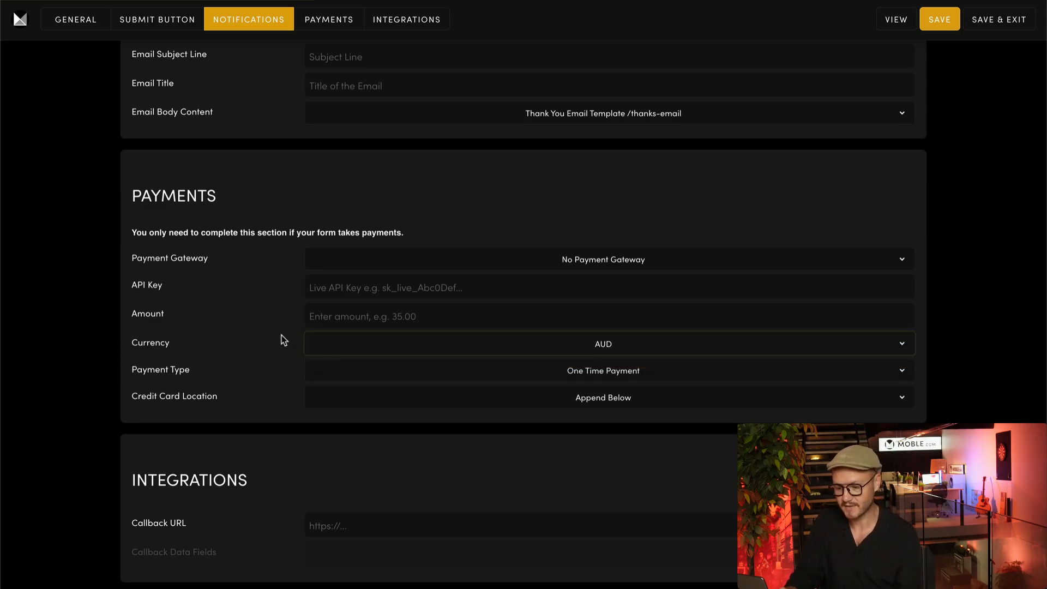
pyautogui.click(384, 369)
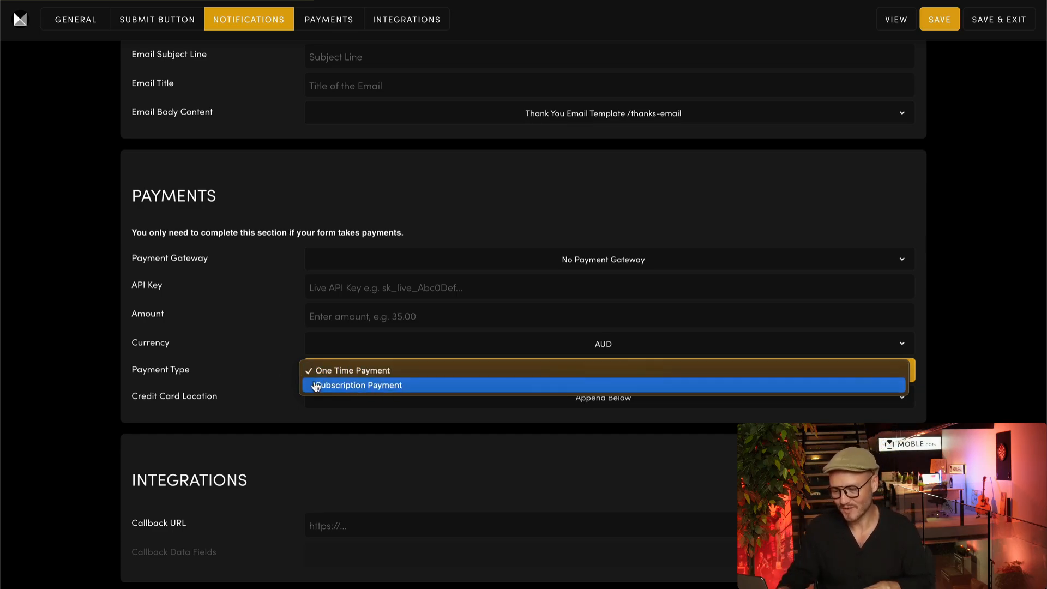
pyautogui.click(259, 365)
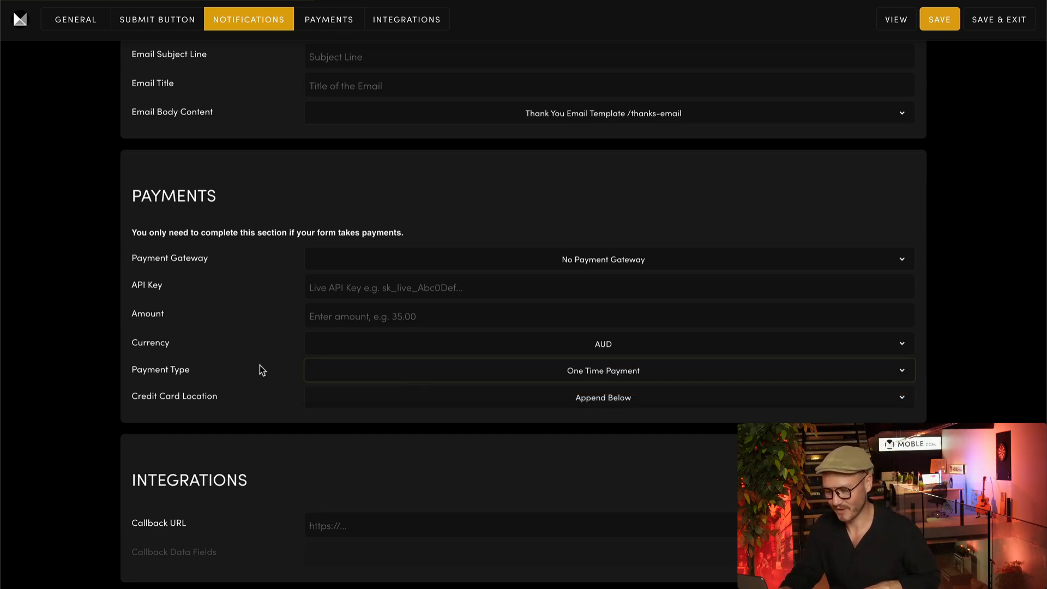
pyautogui.click(361, 398)
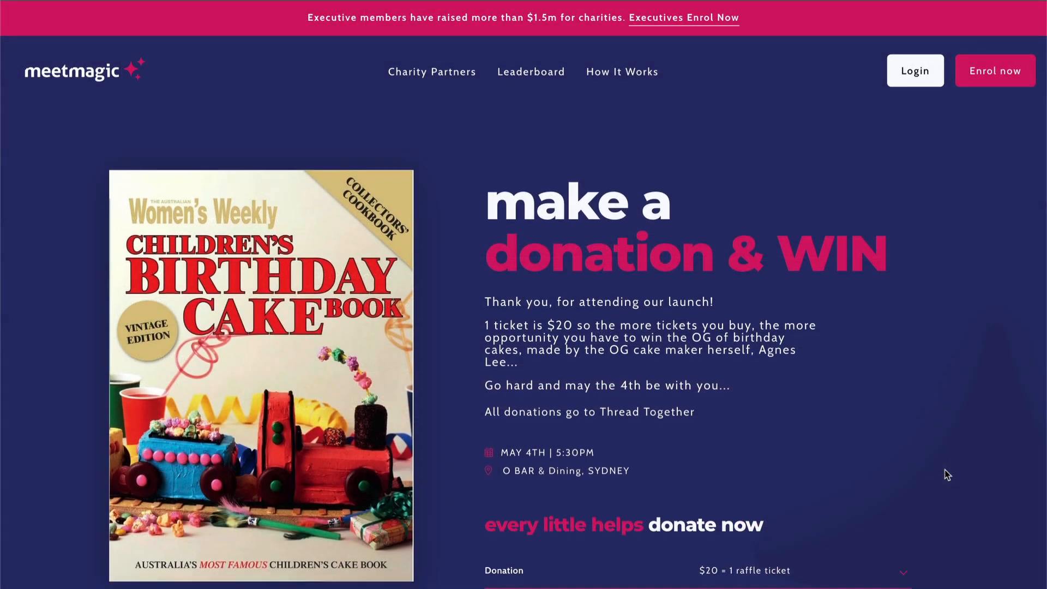
# Pick a $200 donation in the donate form and proceed to the card payment step
pyautogui.scroll(-4, 947, 475)
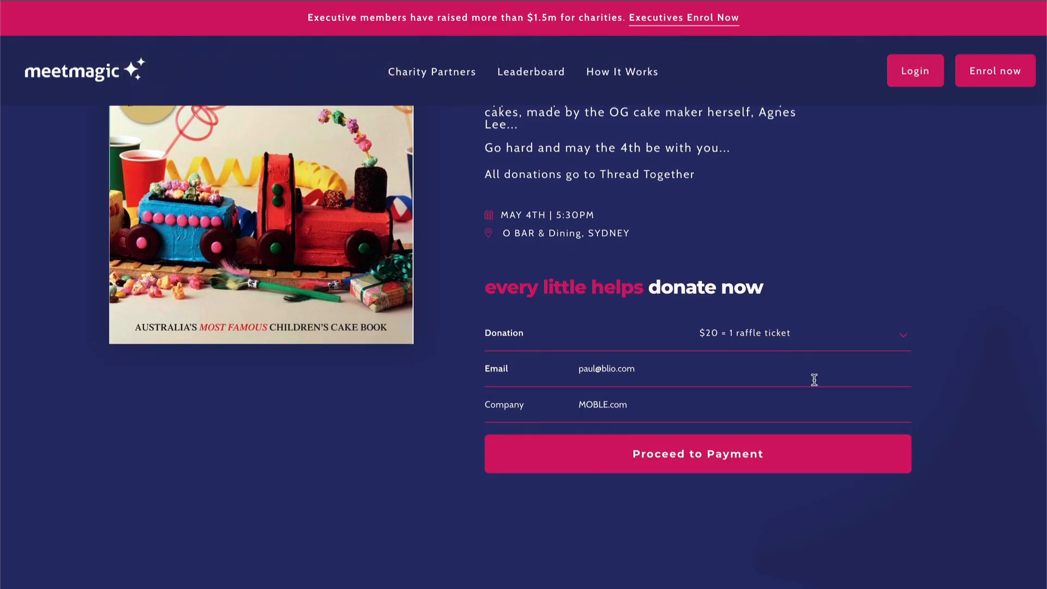
pyautogui.click(784, 334)
pyautogui.click(767, 396)
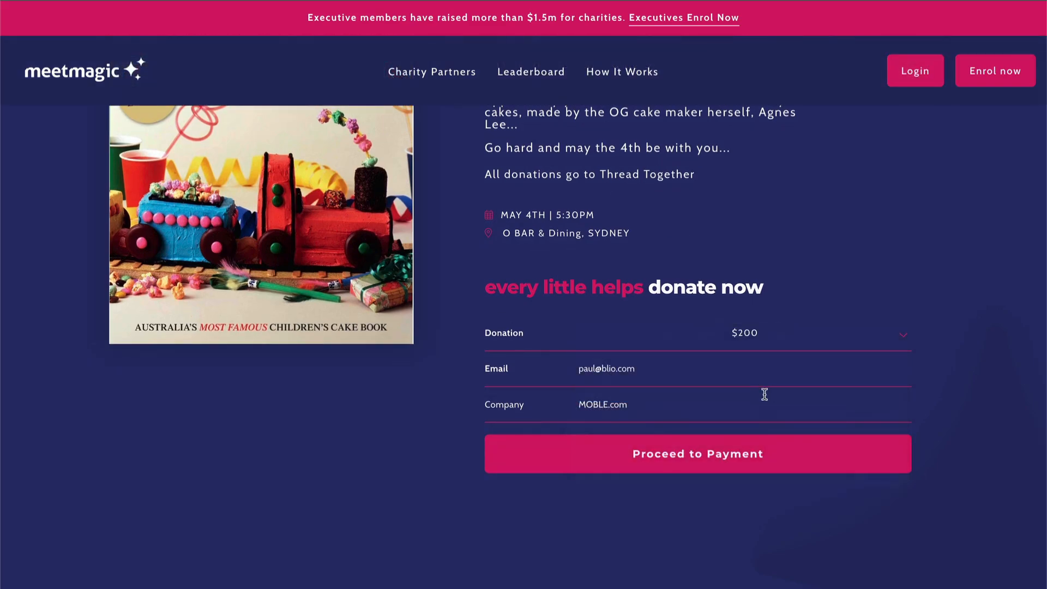
pyautogui.click(792, 459)
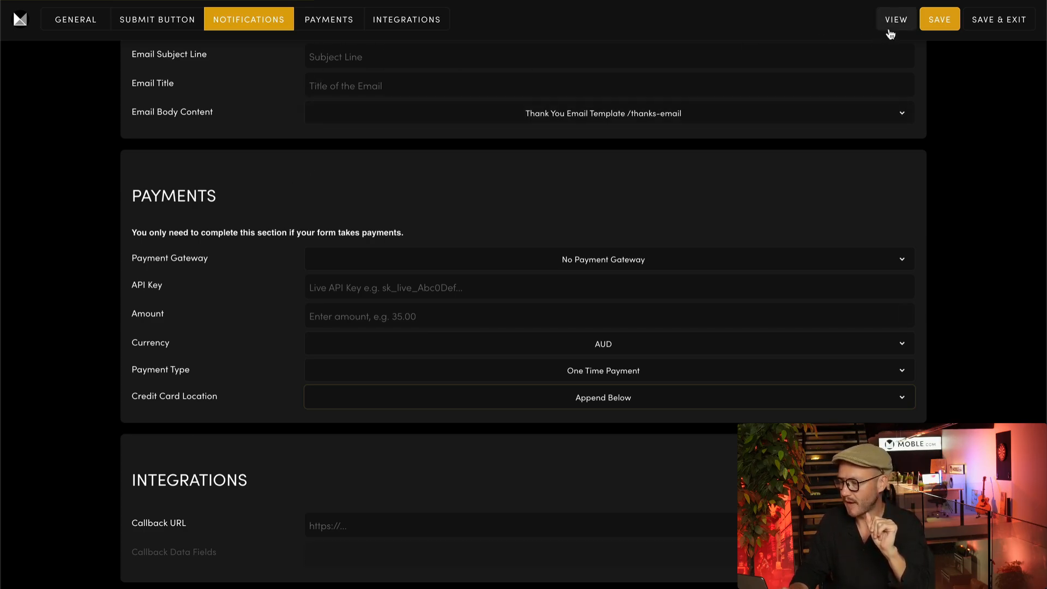
# Save the form settings and add a new Dropdown field to the Event Light form
pyautogui.click(1003, 20)
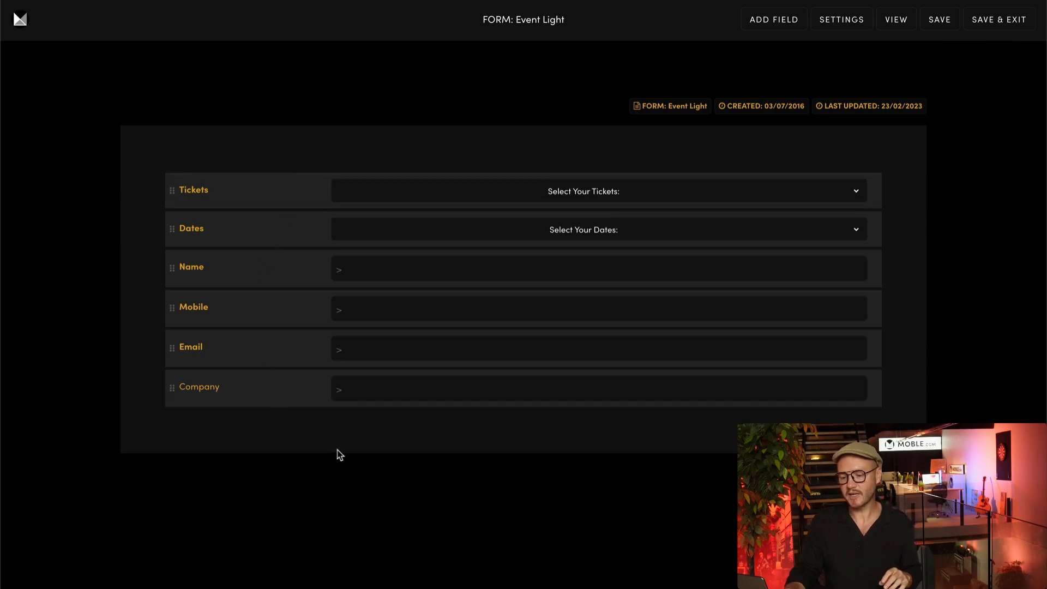
pyautogui.click(763, 25)
pyautogui.click(533, 123)
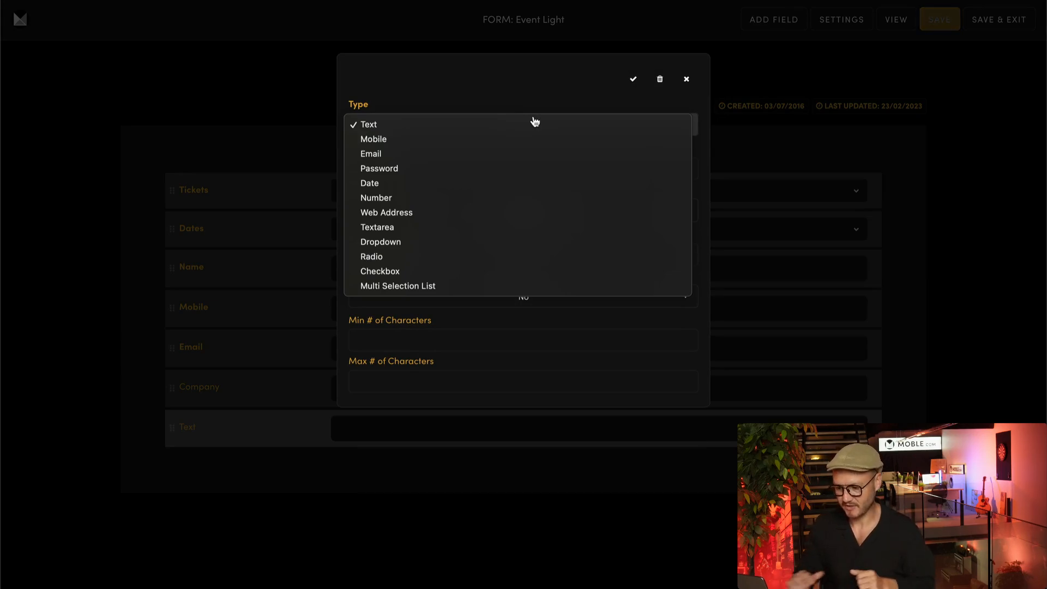
pyautogui.click(393, 241)
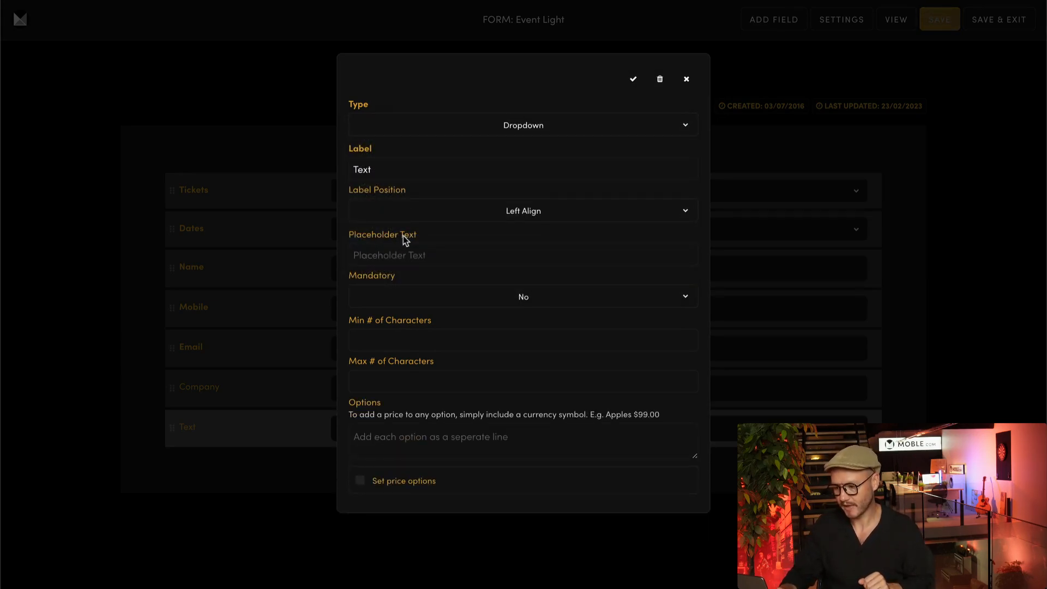
# Enter the dropdown options '$9 per month' and '$49 per month'
pyautogui.click(377, 430)
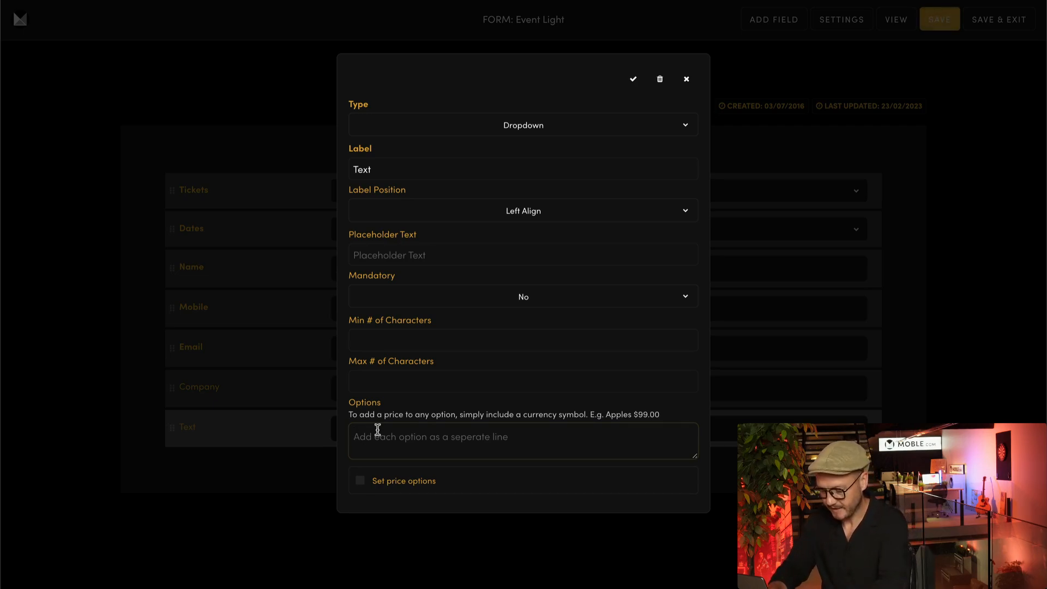
pyautogui.write('49')
pyautogui.press('BackSpace')
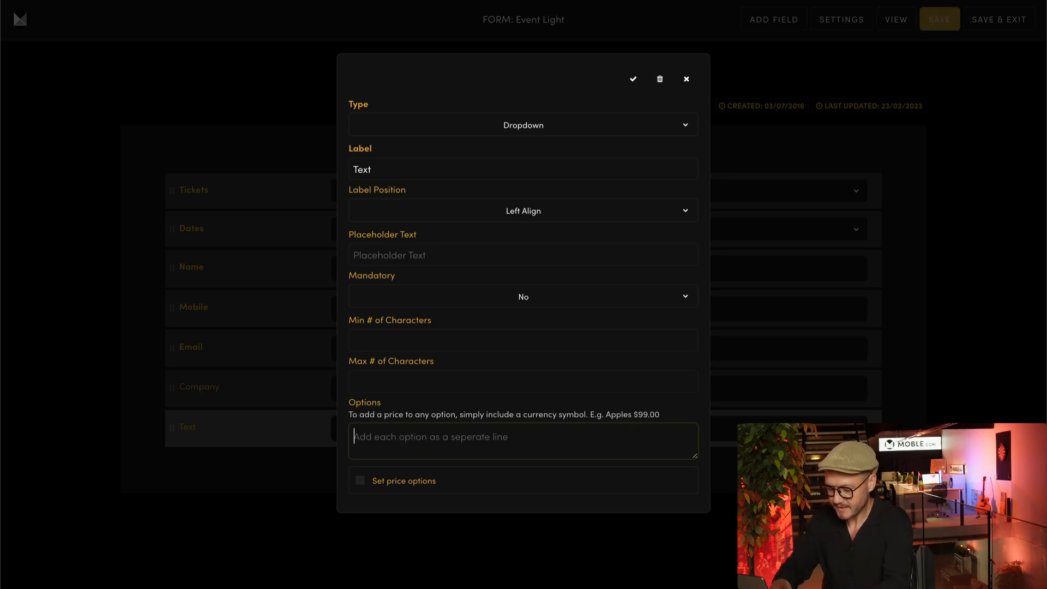
pyautogui.write('$9 per ')
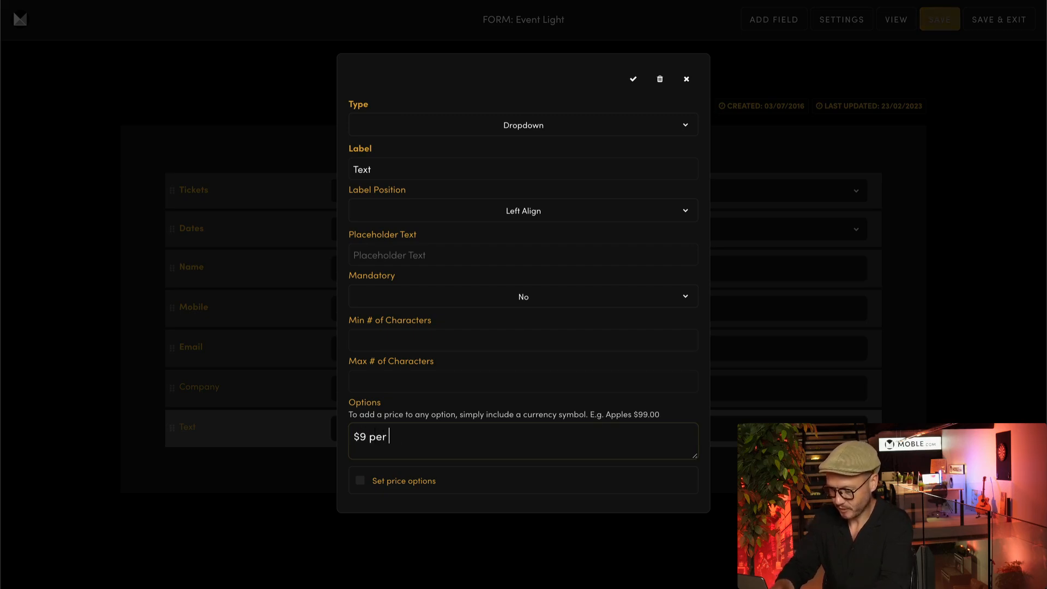
pyautogui.write('month')
pyautogui.moveTo(429, 437); pyautogui.dragTo(347, 438)
pyautogui.hotkey('ctrl', 'c')
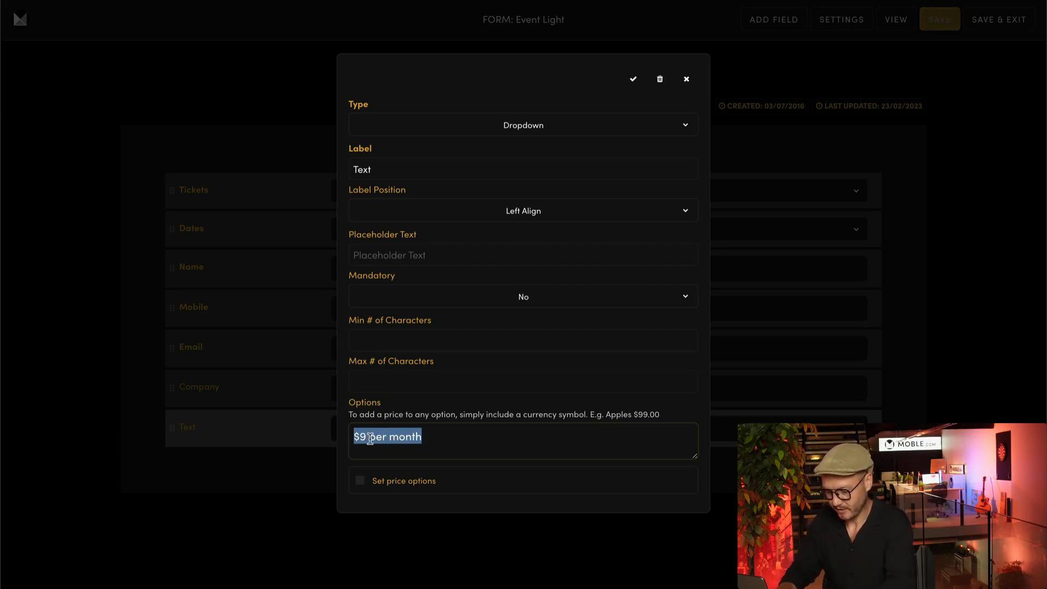
pyautogui.click(431, 436)
pyautogui.press('Return')
pyautogui.hotkey('ctrl', 'v')
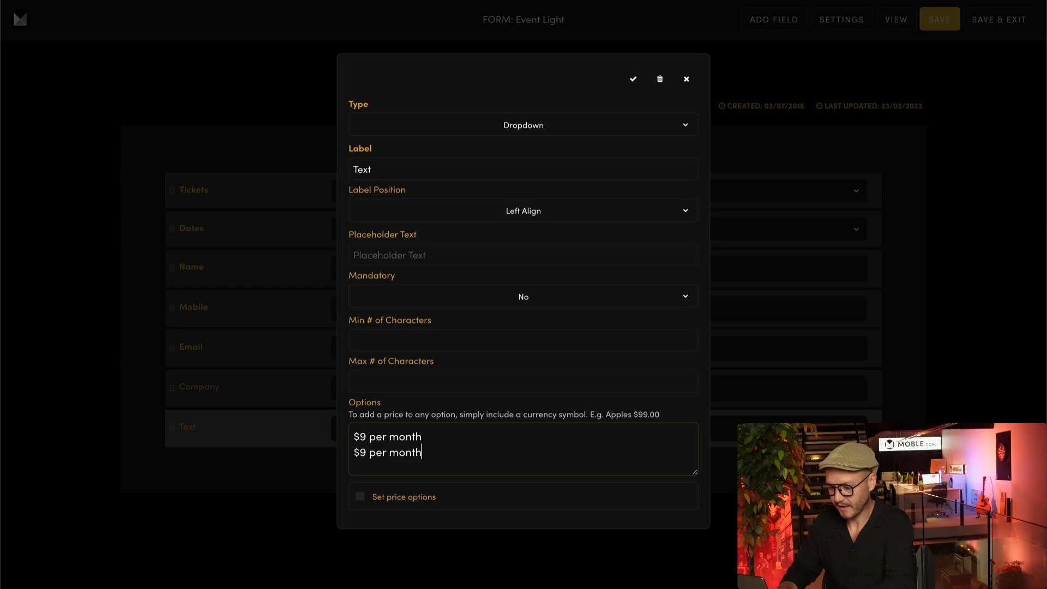
pyautogui.click(359, 452)
pyautogui.write('4')
# Add a '$79 per month' option and turn on Set price options for the dropdown
pyautogui.moveTo(431, 451); pyautogui.dragTo(315, 450)
pyautogui.hotkey('ctrl', 'c')
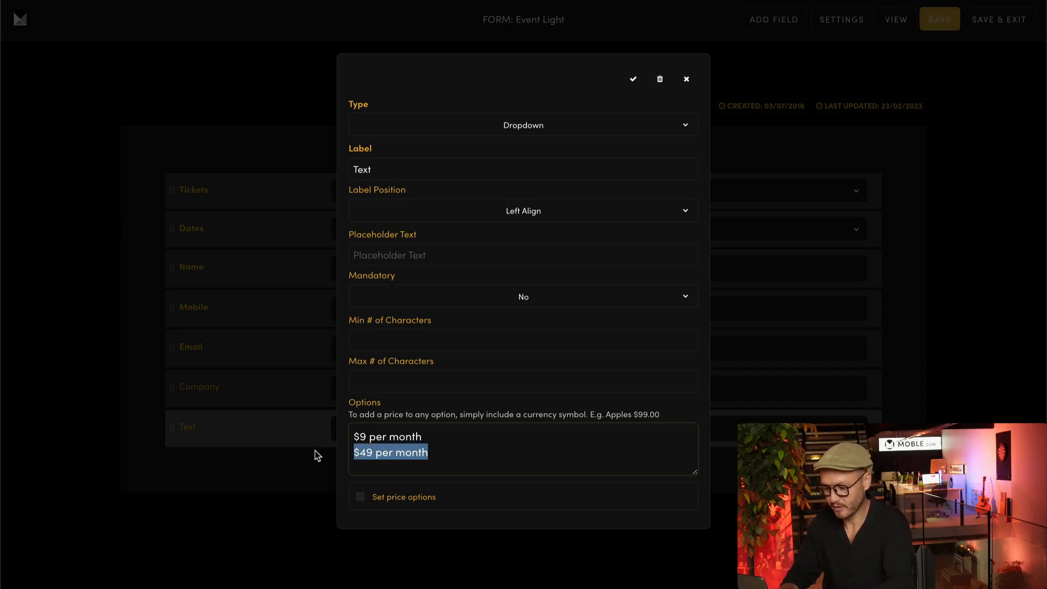
pyautogui.click(464, 450)
pyautogui.press('Return')
pyautogui.hotkey('ctrl', 'v')
pyautogui.press('Home')
pyautogui.press('Right')
pyautogui.press('Right')
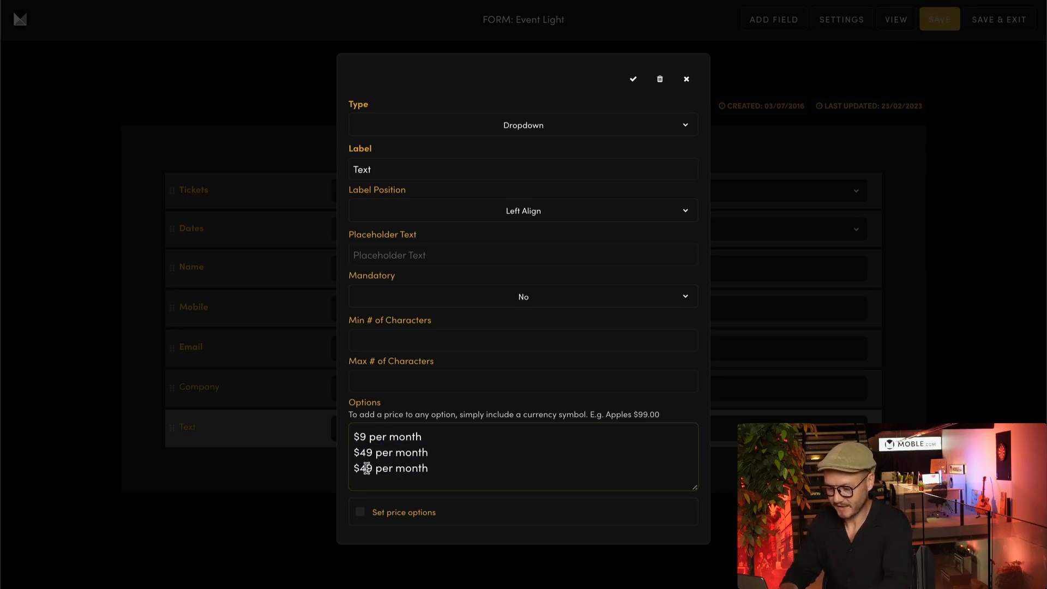
pyautogui.press('BackSpace')
pyautogui.write('7')
pyautogui.click(534, 463)
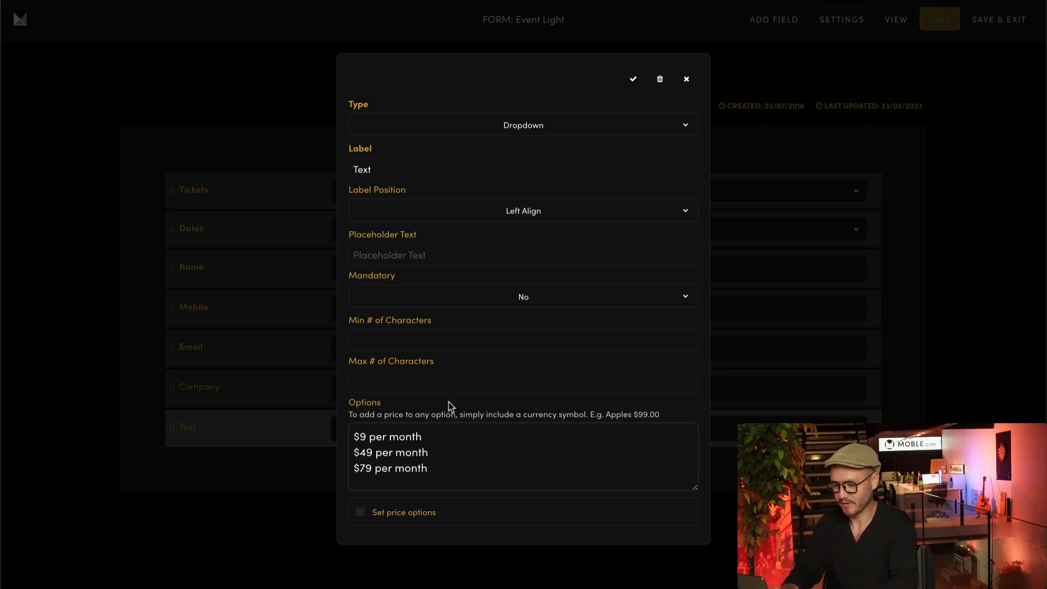
pyautogui.click(360, 512)
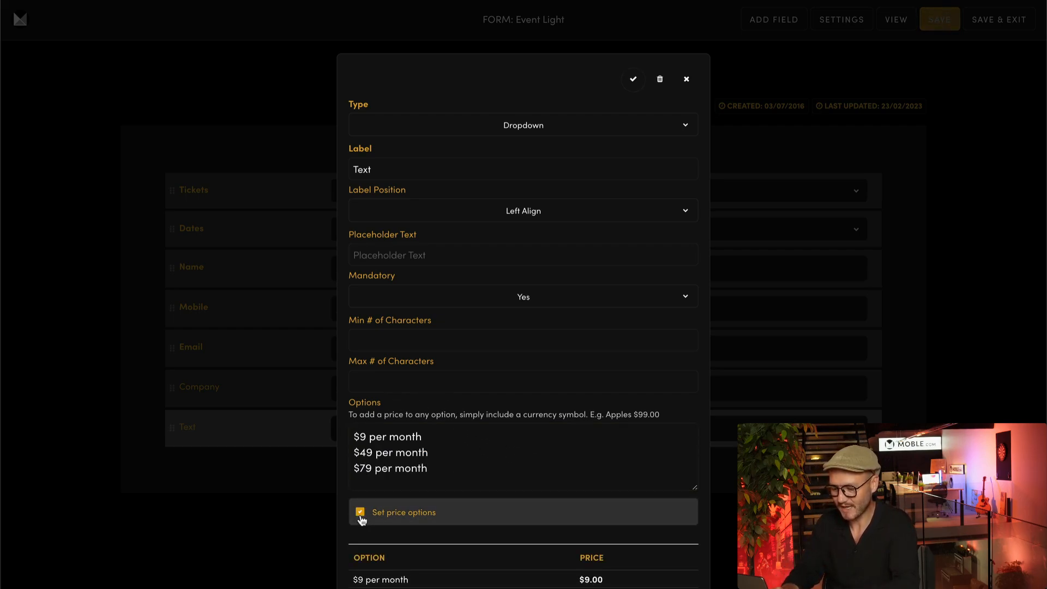
pyautogui.scroll(-1, 507, 528)
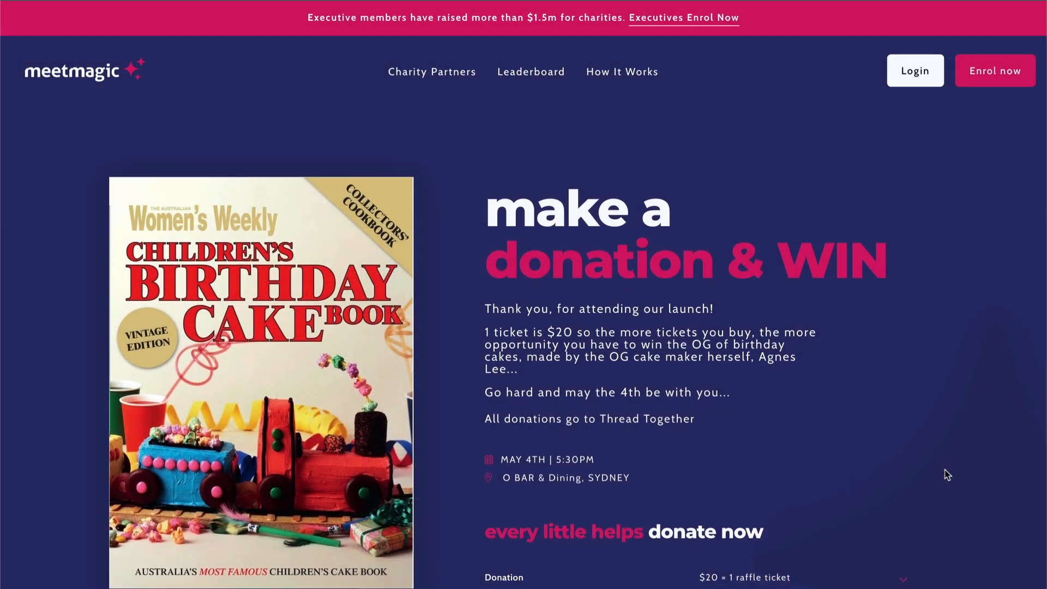
# Select $200 in the donation form's Donation dropdown and proceed to payment
pyautogui.scroll(-5, 946, 474)
pyautogui.click(801, 335)
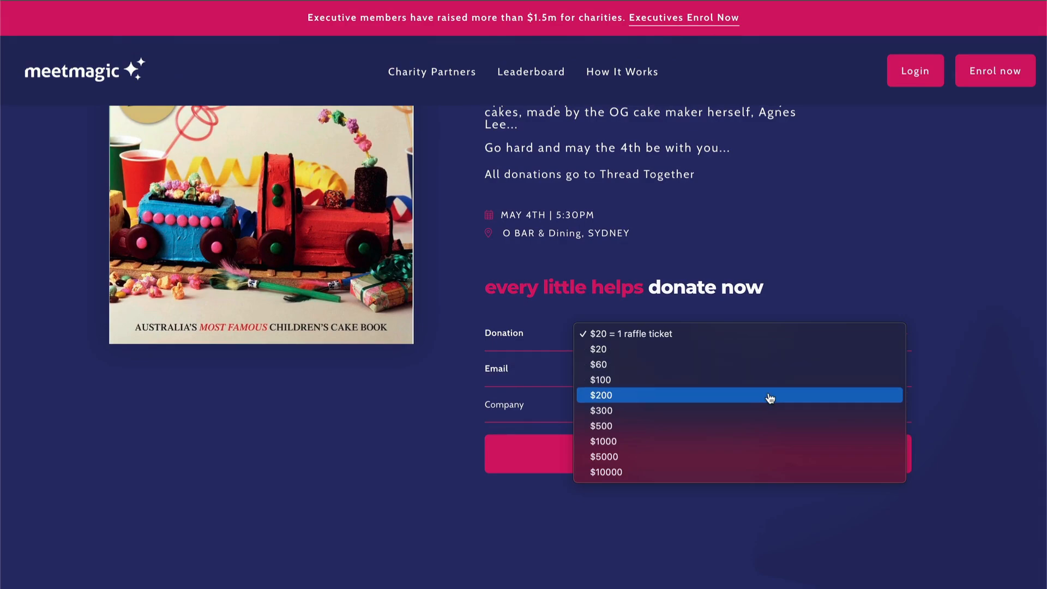
pyautogui.click(768, 395)
pyautogui.click(794, 463)
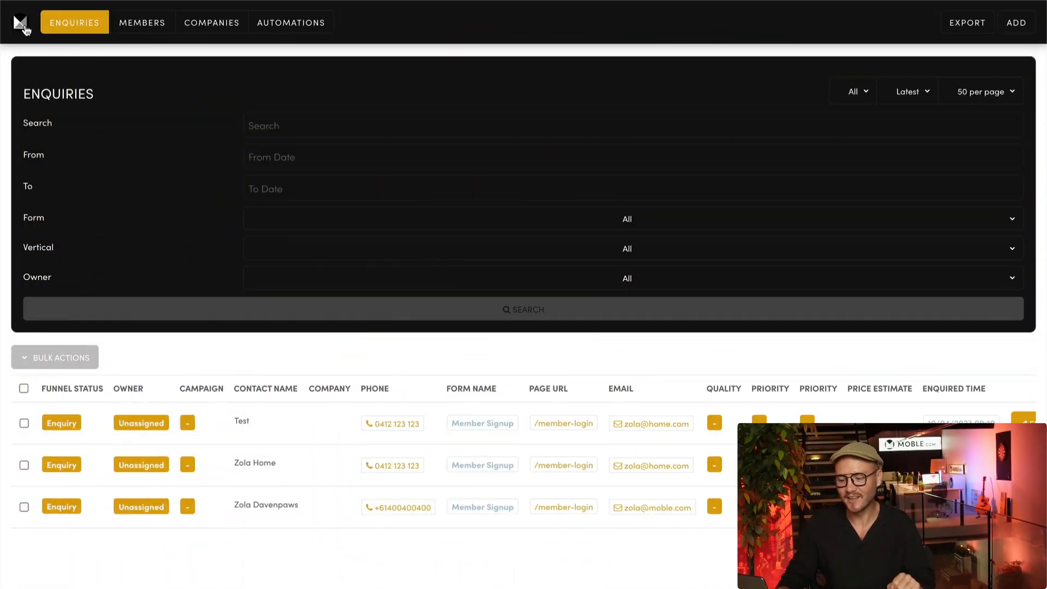
# Toggle the sidebar menu, then view the Companies list and the empty Automations list
pyautogui.click(24, 27)
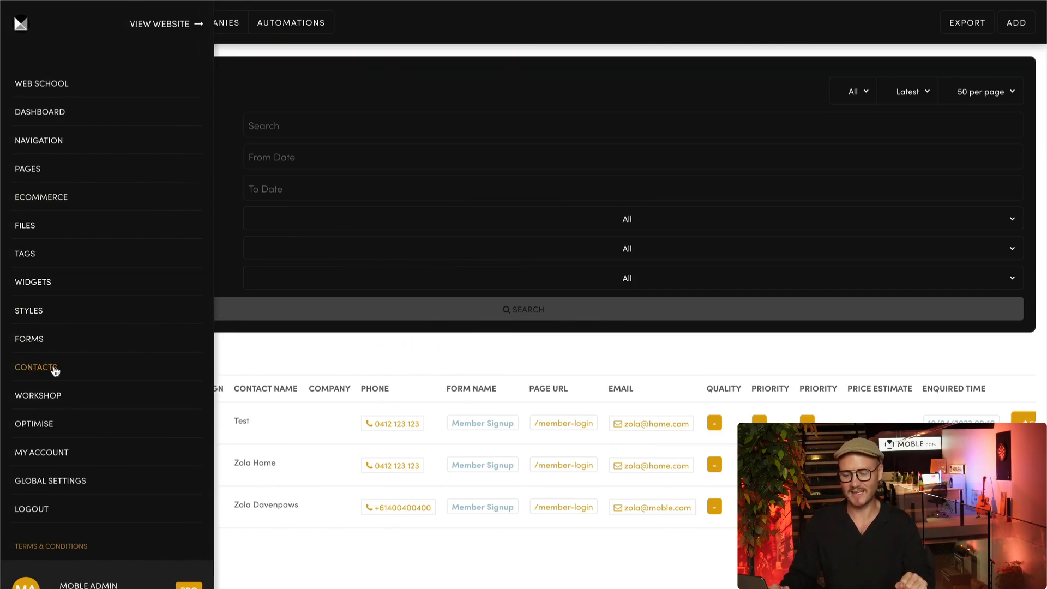
pyautogui.click(253, 343)
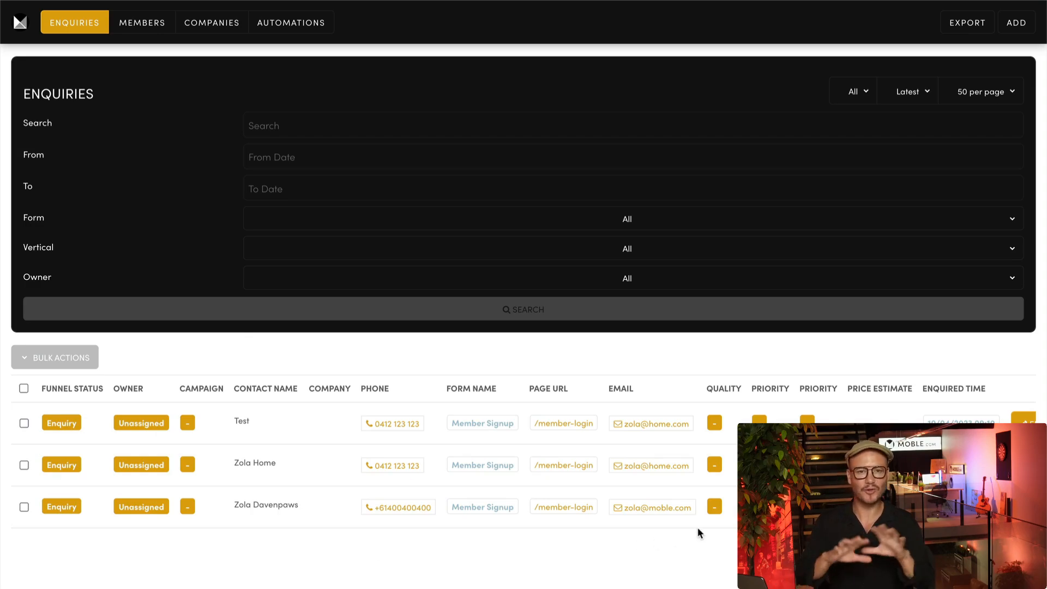
pyautogui.hscroll(2, 718, 525)
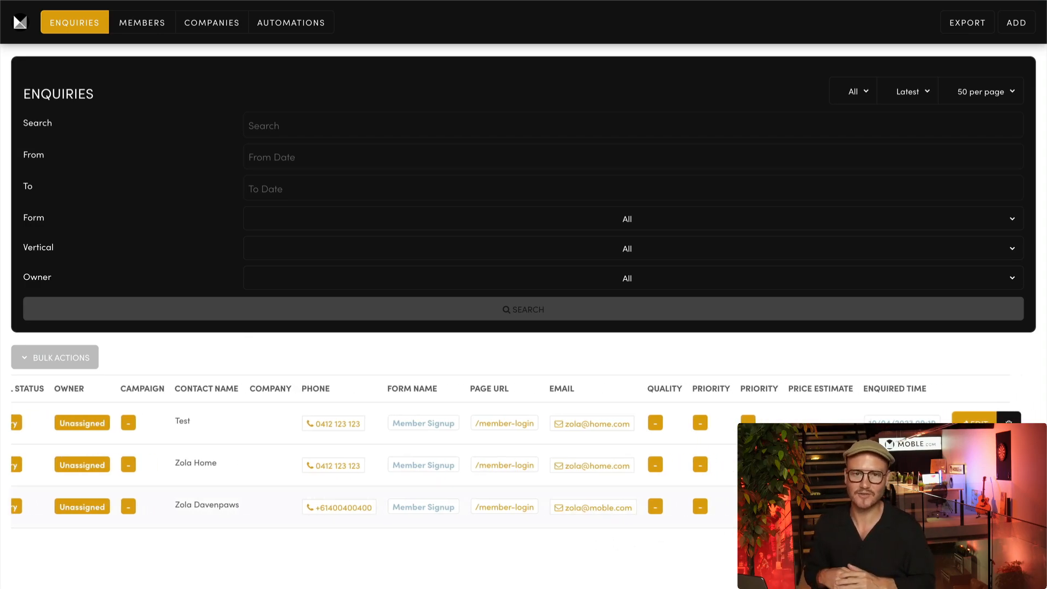
pyautogui.hscroll(-2, 523, 463)
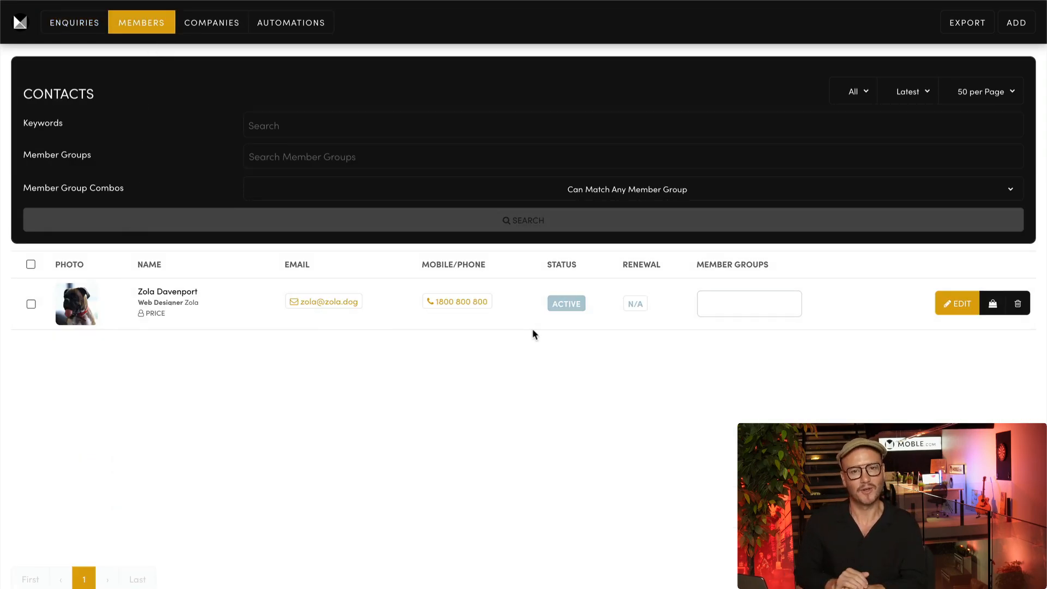
pyautogui.click(206, 32)
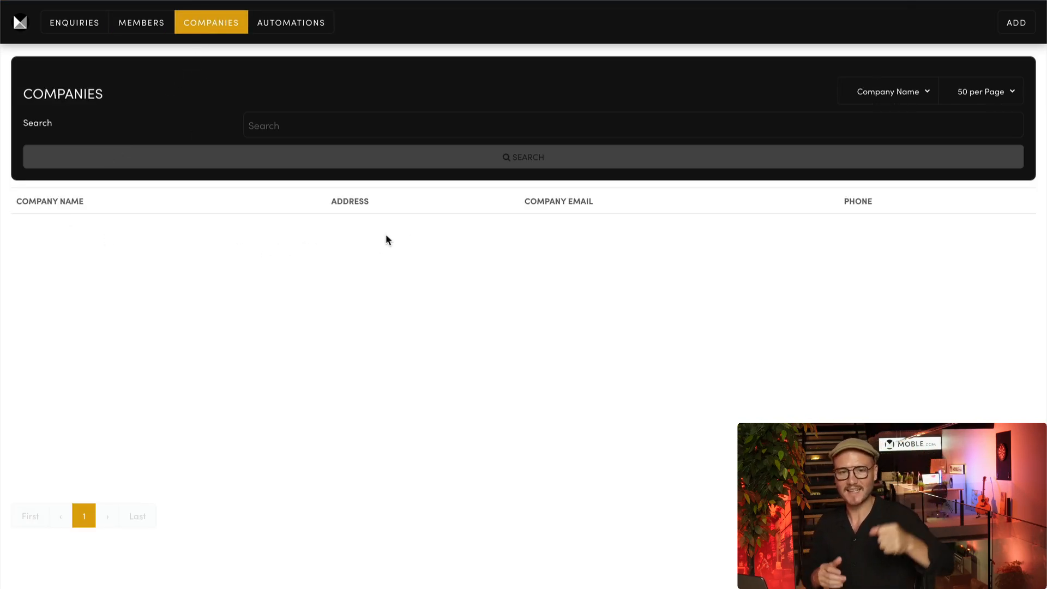
pyautogui.click(290, 31)
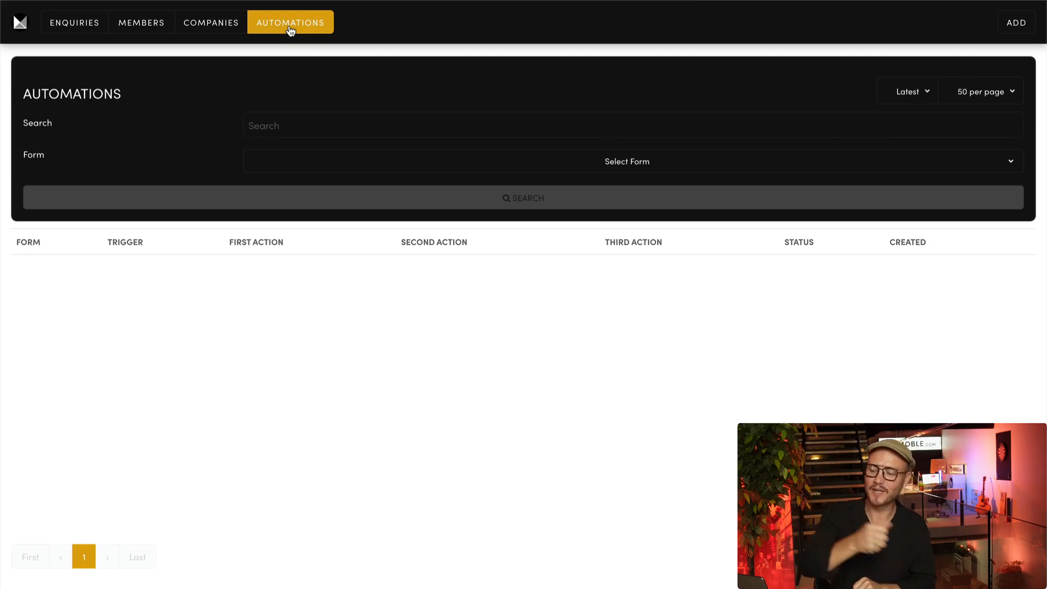
# Start a new automation, keeping Form as the trigger type without choosing a form
pyautogui.click(1012, 22)
pyautogui.click(604, 174)
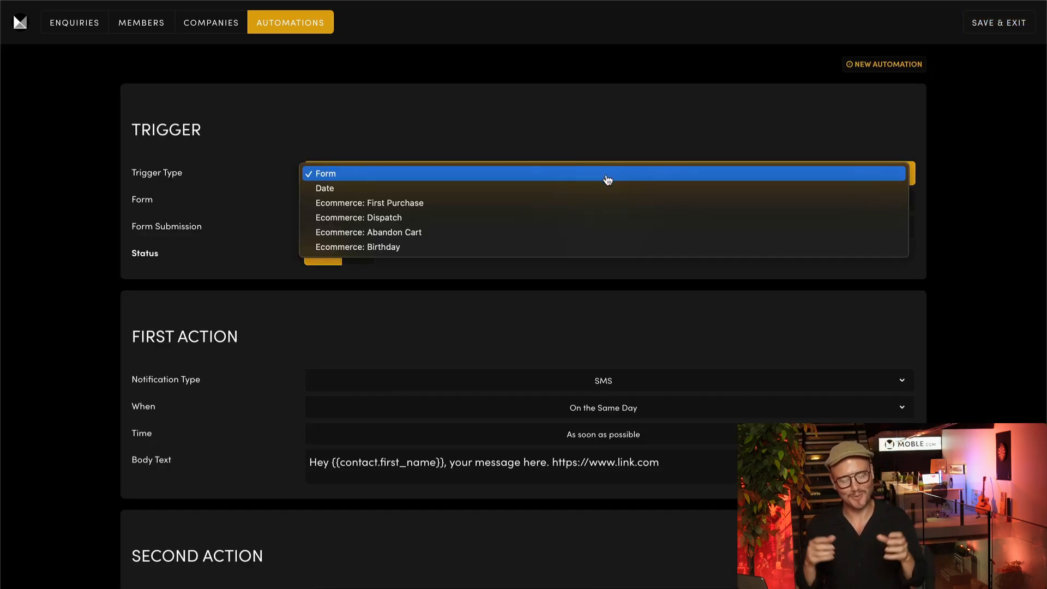
pyautogui.click(595, 295)
pyautogui.click(619, 201)
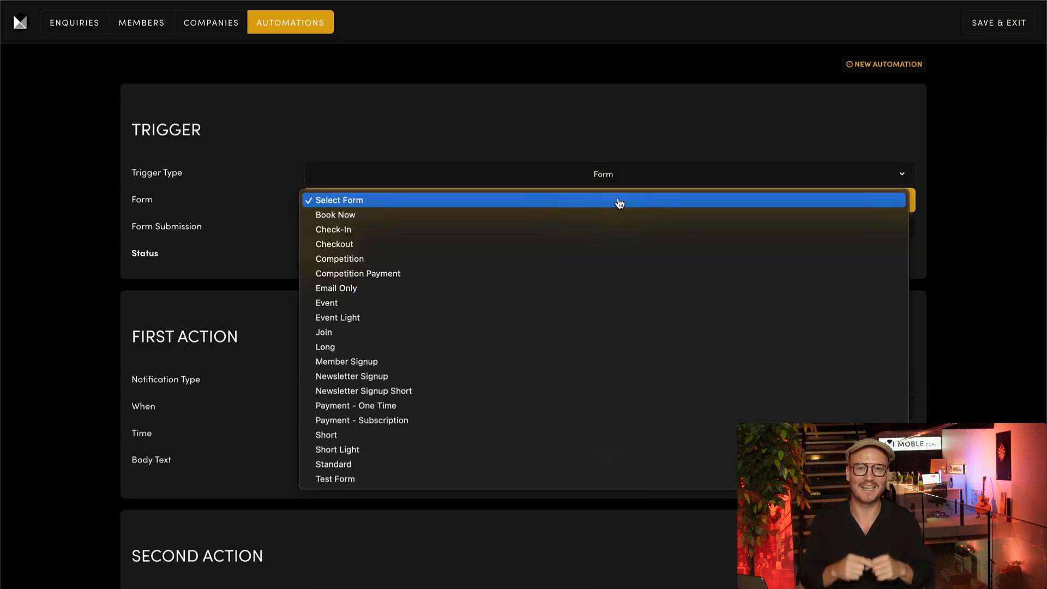
pyautogui.click(921, 219)
# Check the submission, notification type, day and time options, leaving the 1st Submission and SMS defaults
pyautogui.click(912, 225)
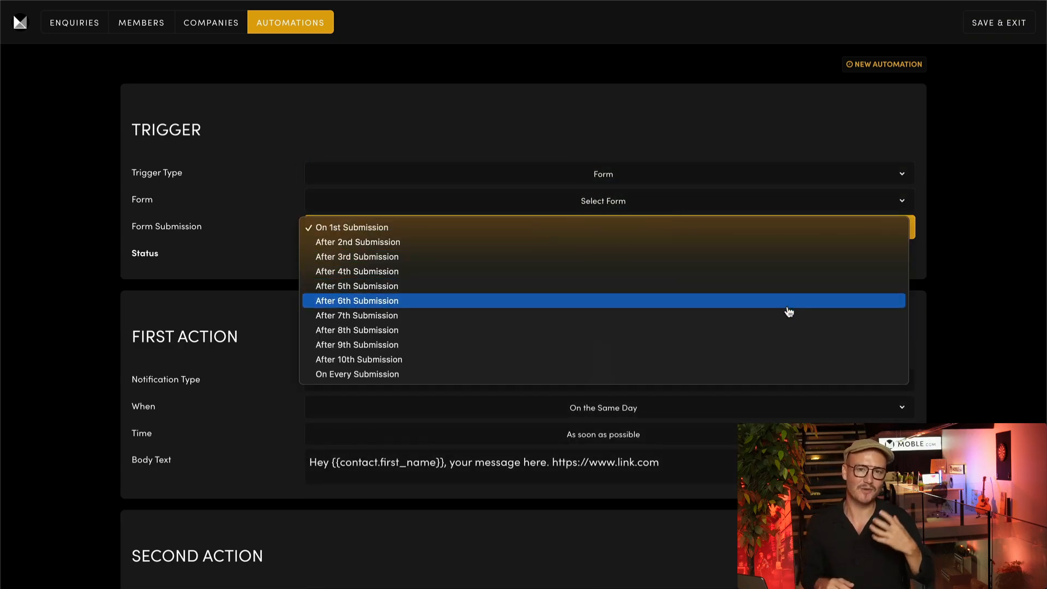
pyautogui.click(921, 325)
pyautogui.click(806, 380)
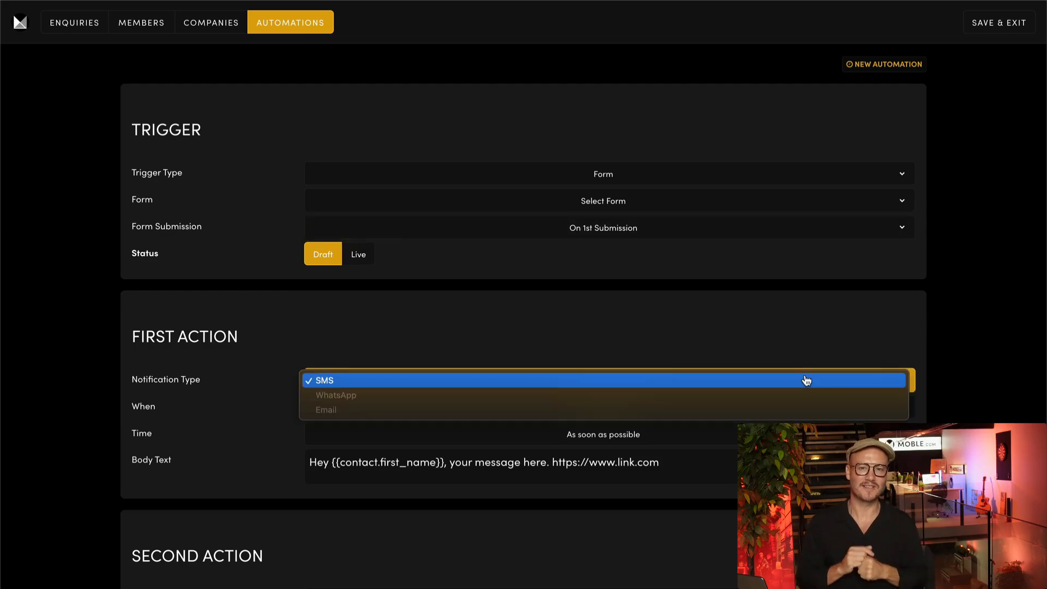
pyautogui.click(931, 415)
pyautogui.click(838, 415)
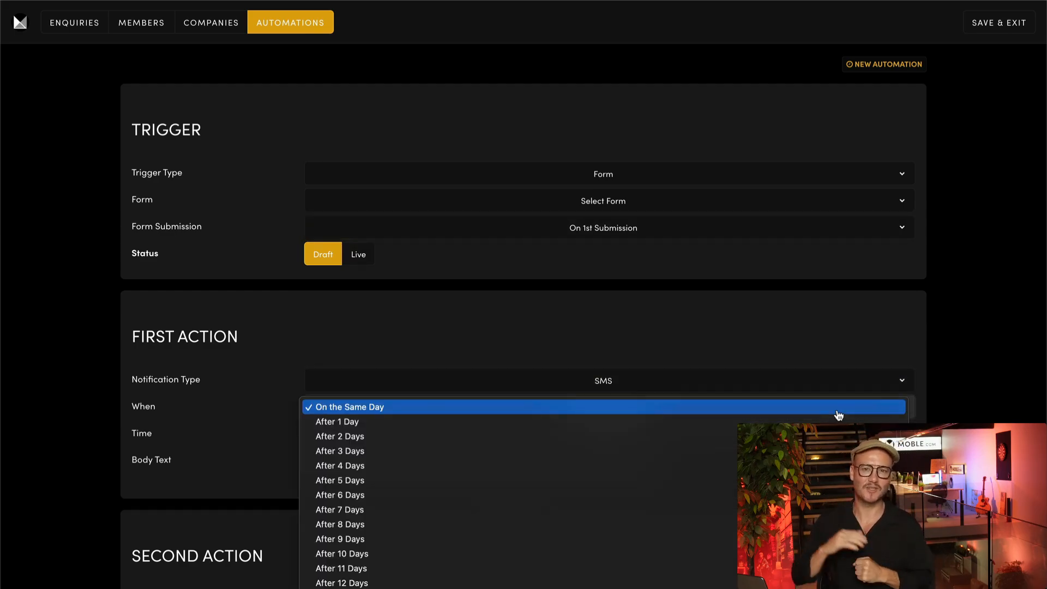
pyautogui.click(918, 424)
pyautogui.click(899, 435)
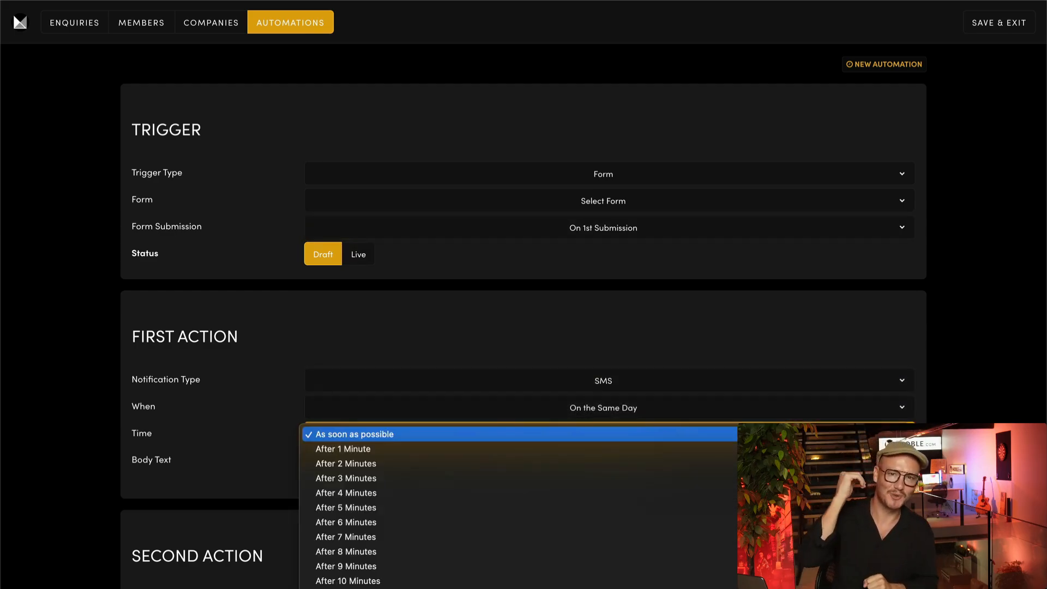
pyautogui.click(921, 447)
pyautogui.scroll(-7, 523, 305)
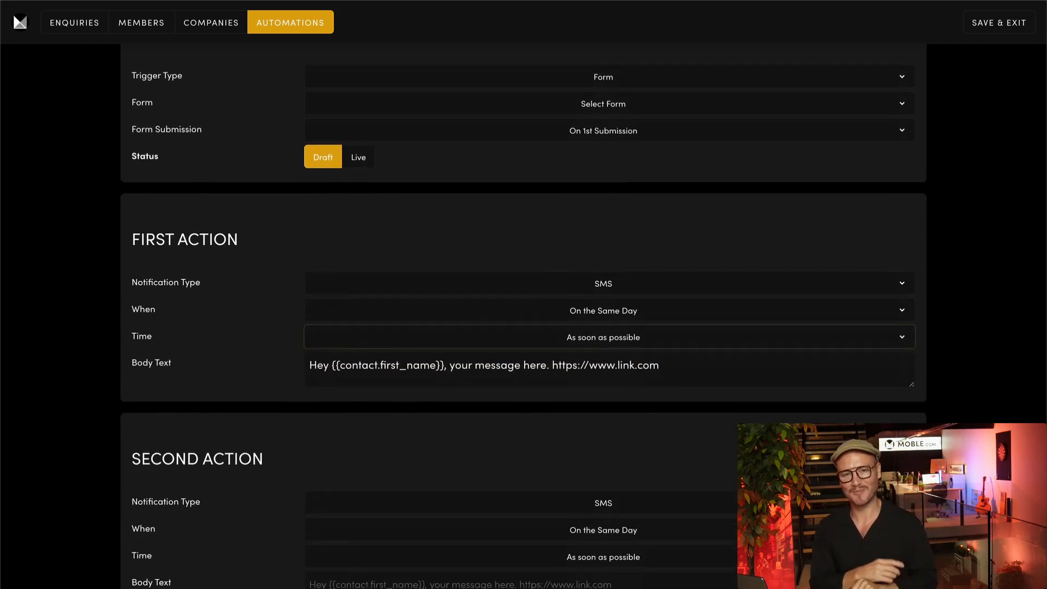